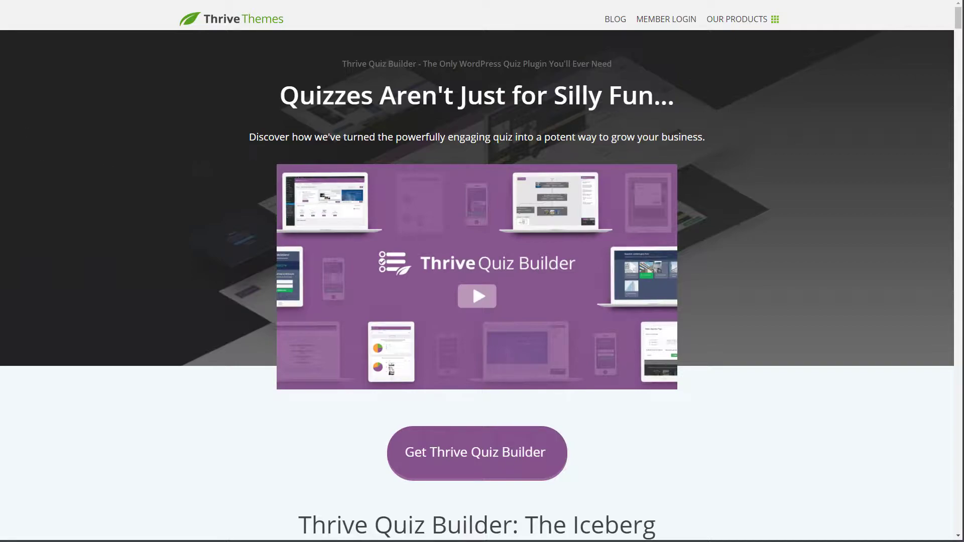
- Open the Thrive Quiz Builder purchase section and review the license packs and their prices
left_click(461, 455)
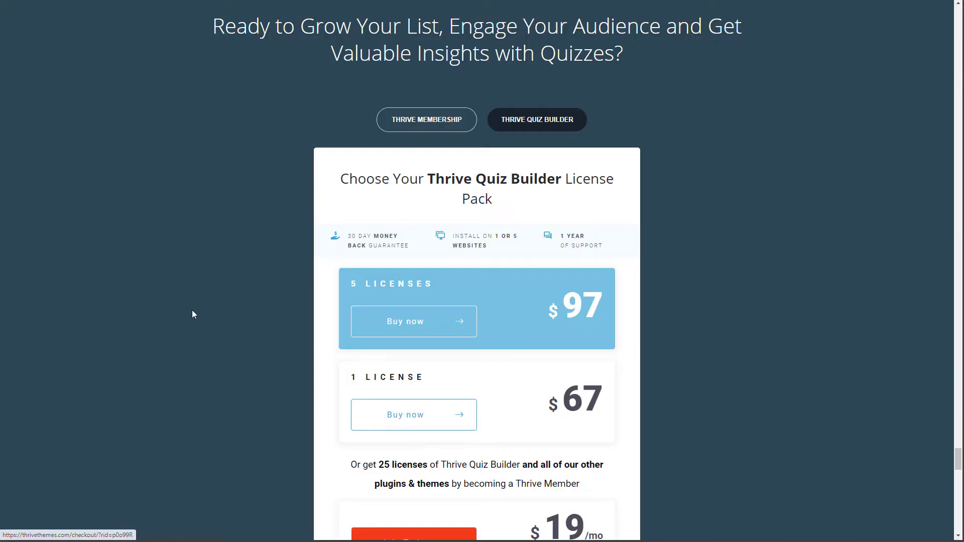
scroll(223, 276, "up", 5)
scroll(227, 276, "down", 7)
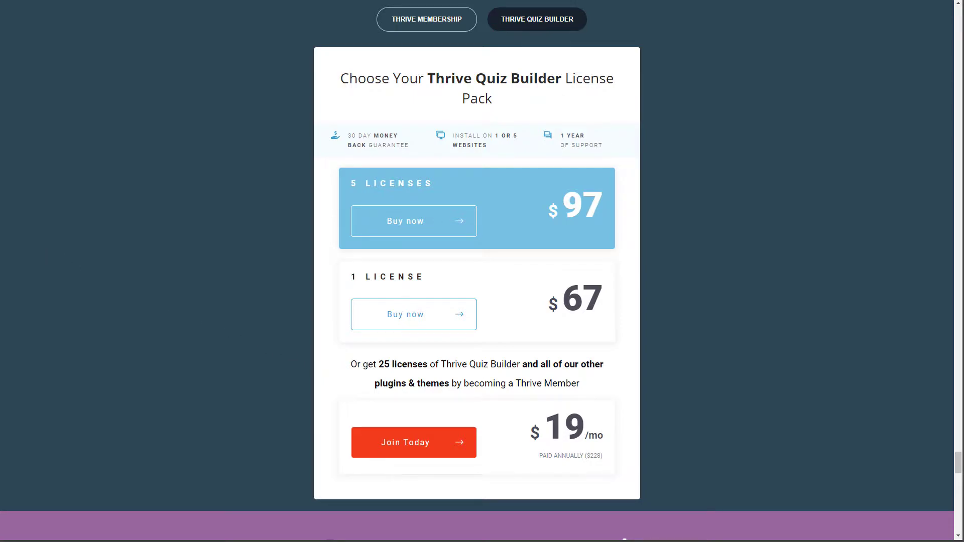
scroll(295, 302, "up", 20)
scroll(167, 323, "up", 20)
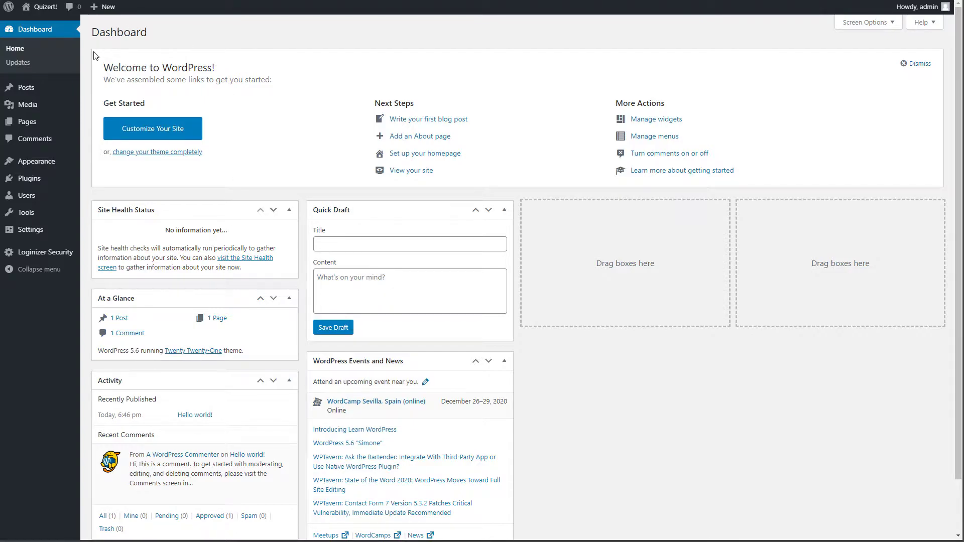
- Upload thrive-quiz-builder.zip from the Downloads folder as a new WordPress plugin and install it
mouse_move(44, 180)
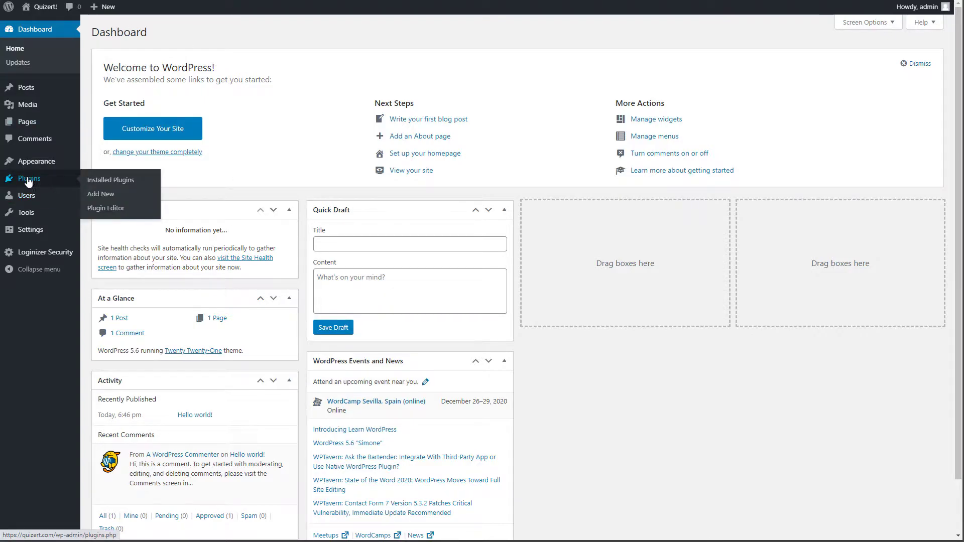
left_click(94, 199)
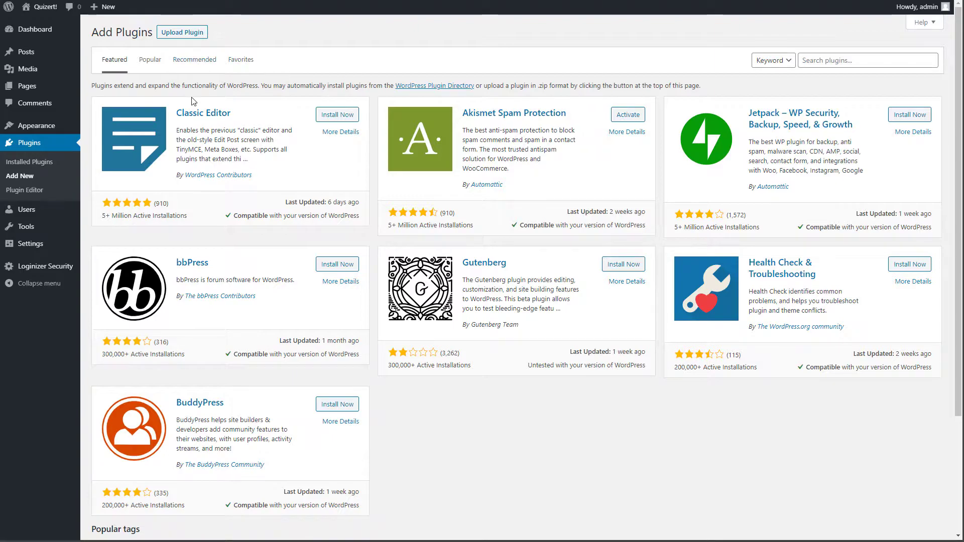
left_click(182, 33)
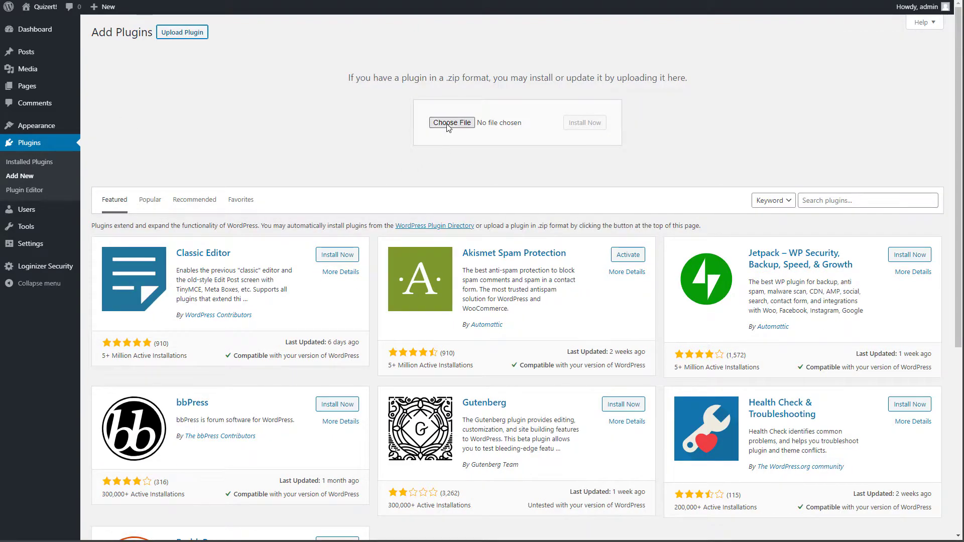
left_click(447, 125)
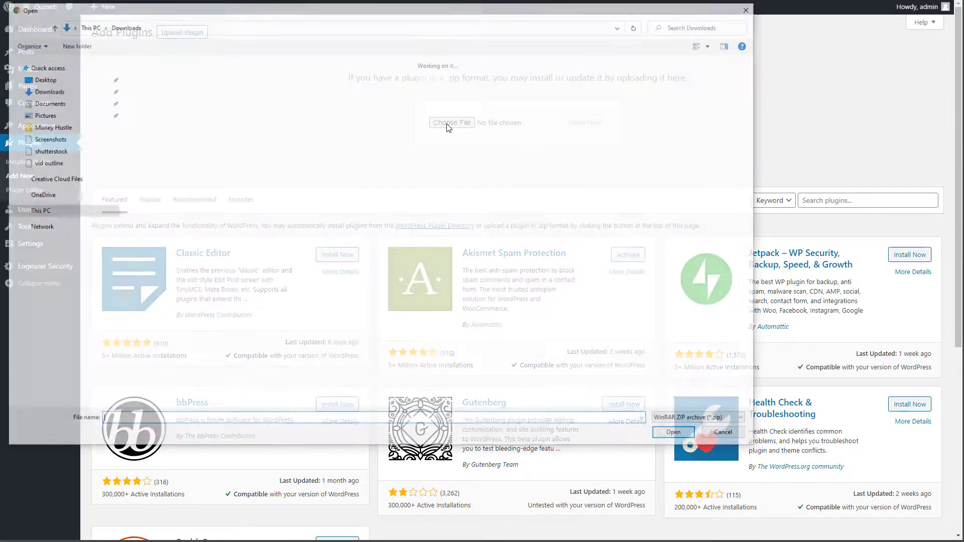
left_click(206, 133)
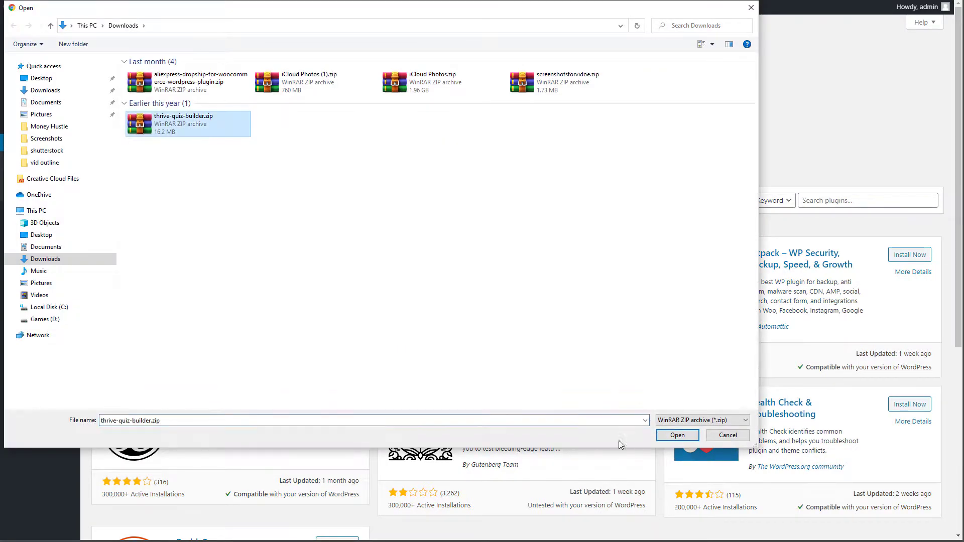
left_click(670, 436)
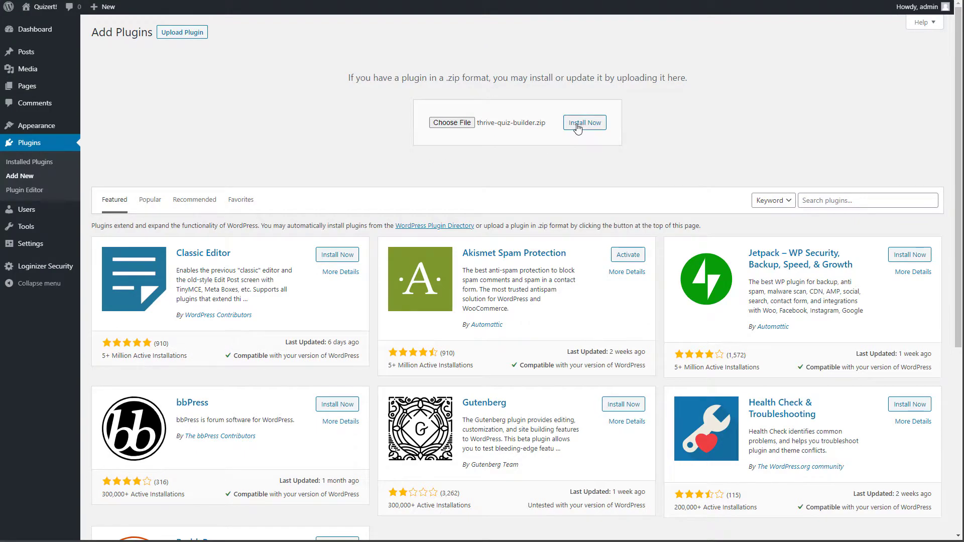
left_click(578, 126)
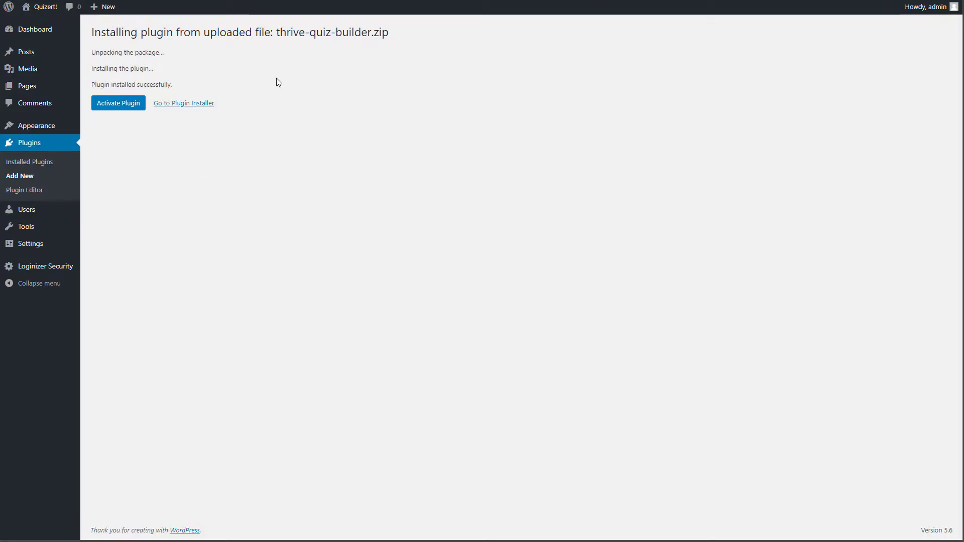
- Activate the uploaded Thrive Quiz Builder plugin and open its quiz dashboard
left_click(125, 111)
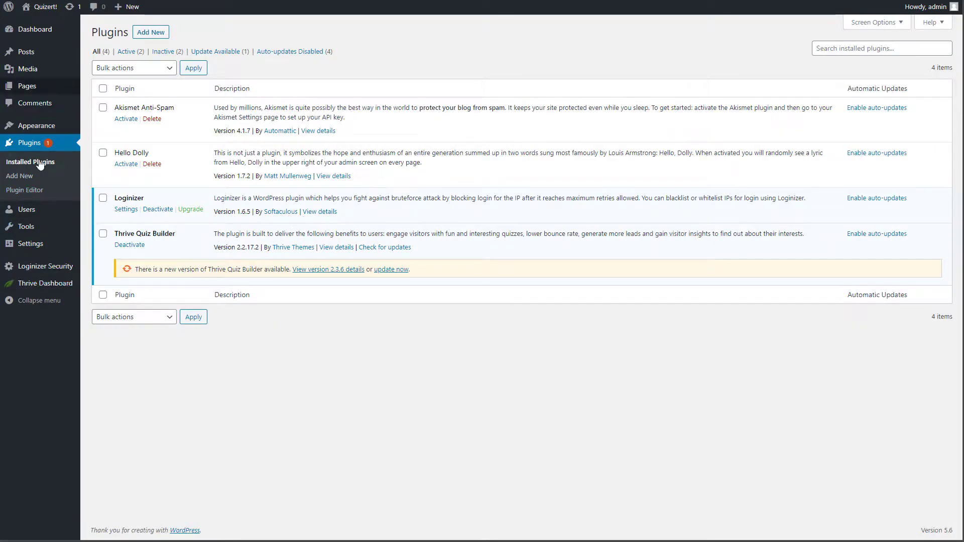
mouse_move(41, 292)
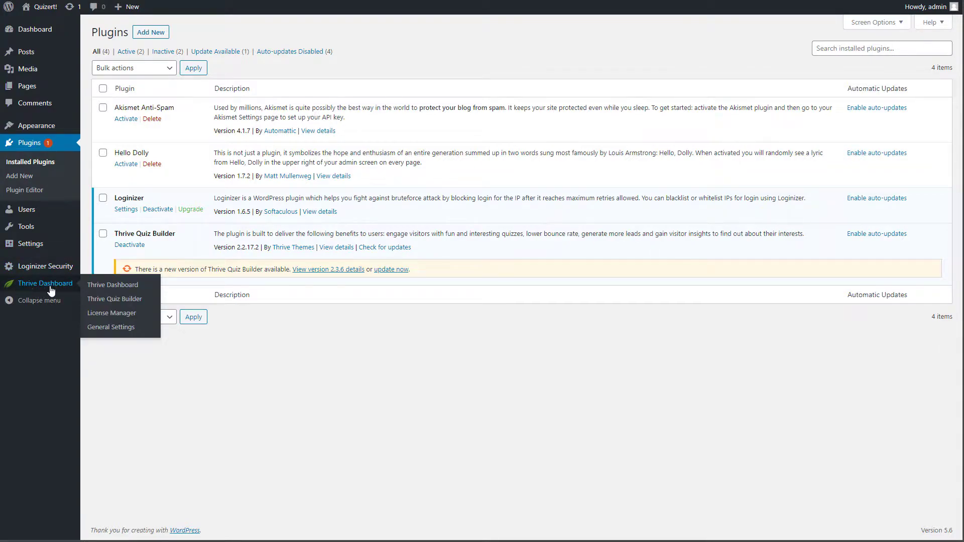
left_click(106, 301)
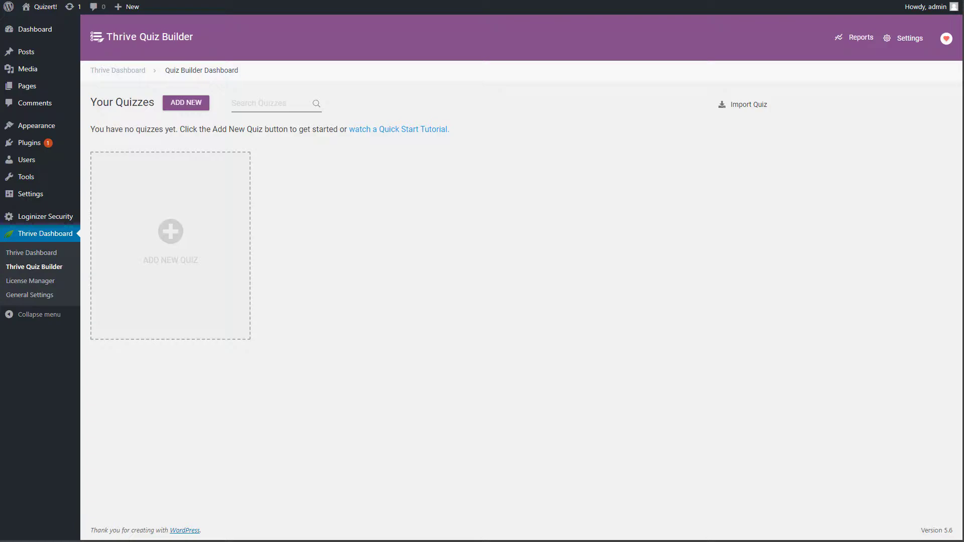
- Set the site's date format to d/m/Y and its time format to H:i, and save the general settings
left_click(45, 199)
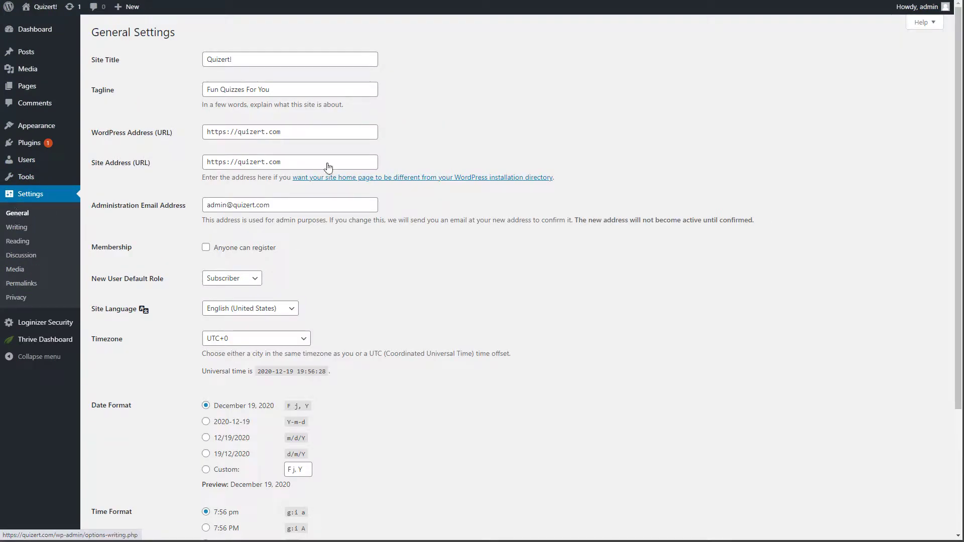
scroll(323, 210, "down", 3)
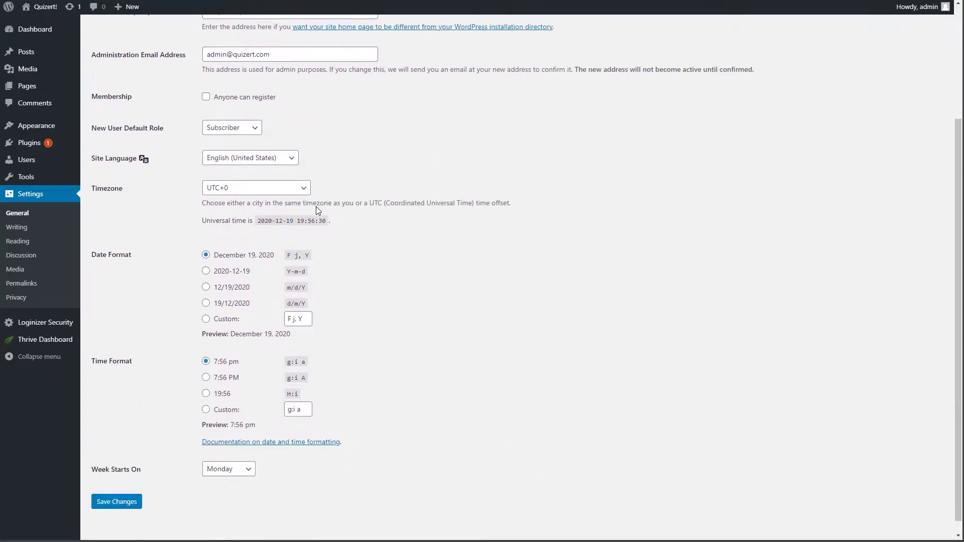
left_click(207, 290)
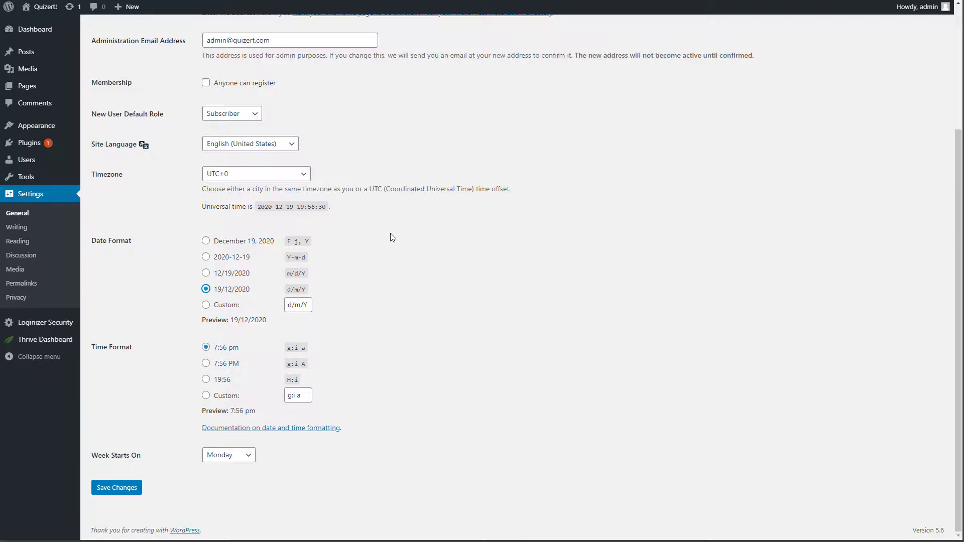
left_click(207, 380)
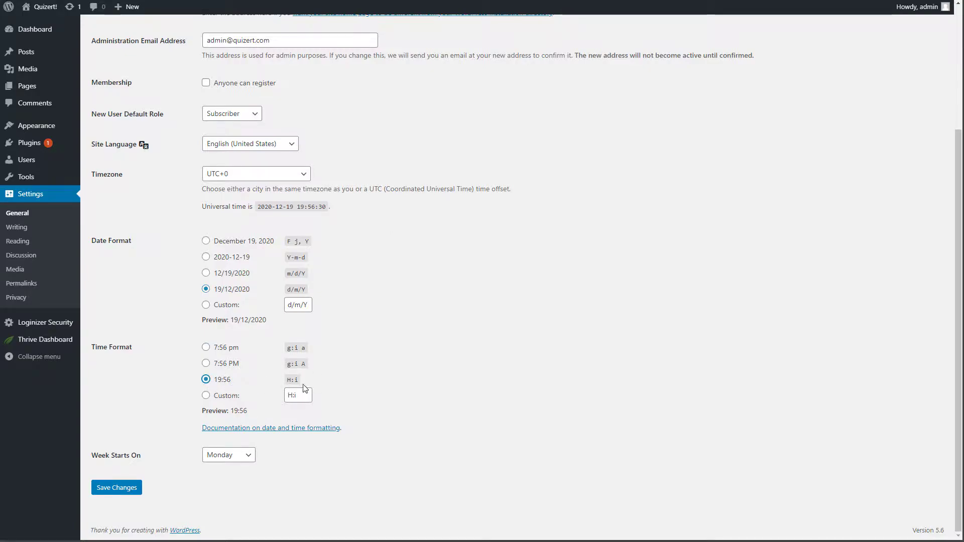
left_click(118, 488)
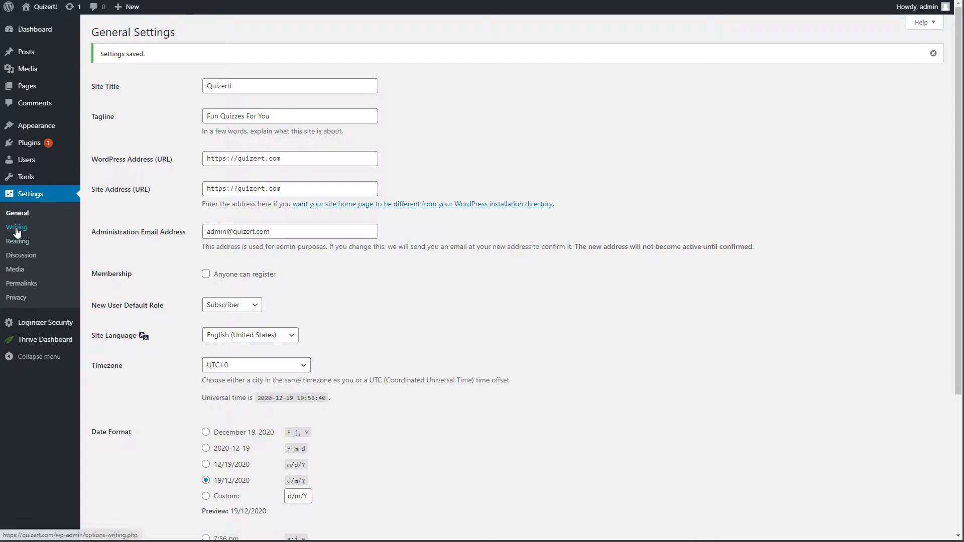
scroll(166, 344, "down", 4)
scroll(145, 337, "up", 4)
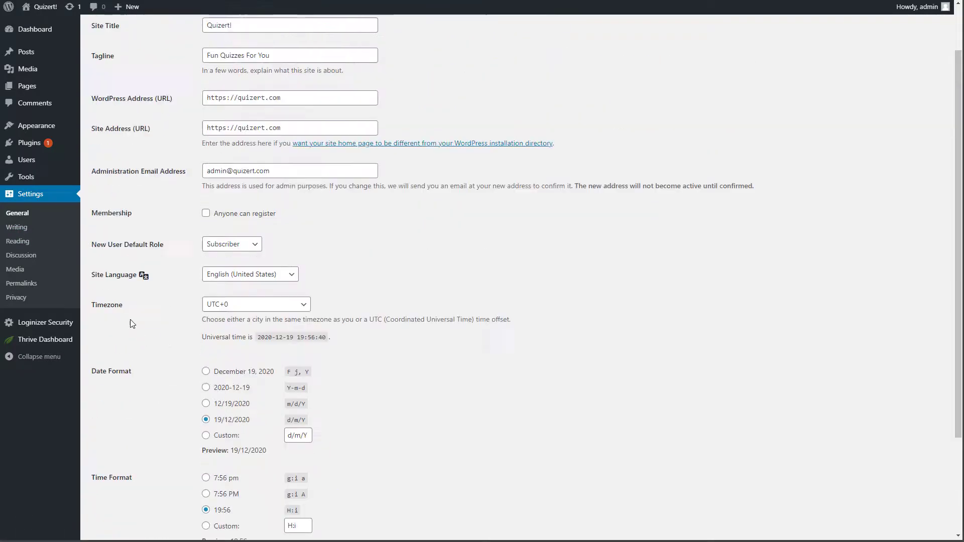
- In the Discussion settings, disable blog notifications, pingbacks, comments on new posts, the name and email requirement, the cookies opt-in and threaded comments
left_click(16, 227)
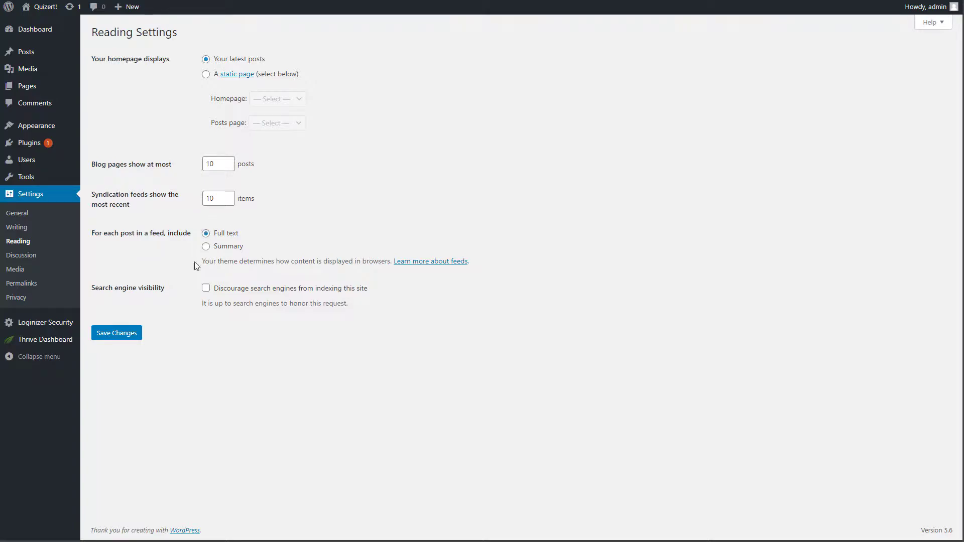
left_click(34, 257)
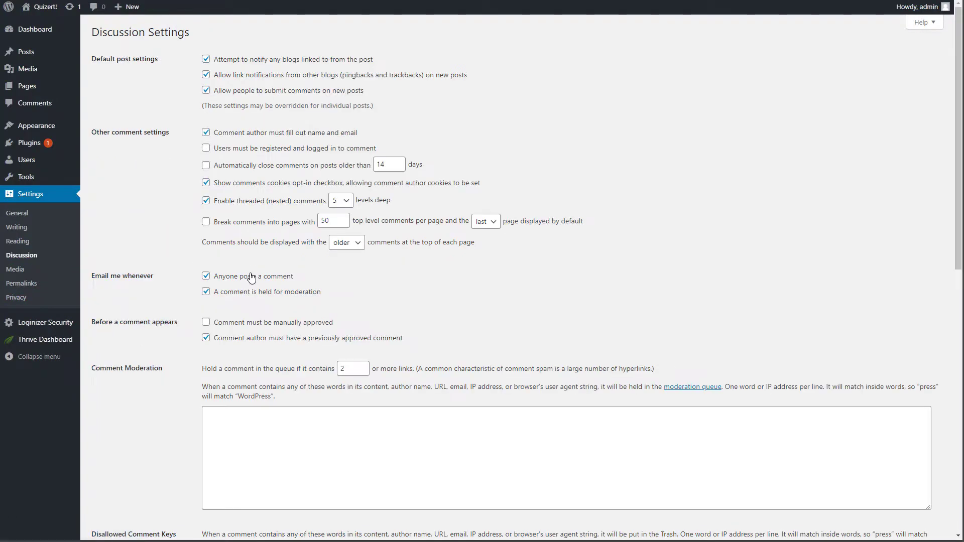
left_click(206, 60)
left_click(206, 90)
left_click(206, 134)
left_click(206, 184)
left_click(206, 201)
- Require users to be registered and logged in to comment, and automatically close comments on posts older than 1 day
left_click(206, 148)
left_click(206, 165)
double_click(382, 164)
key("BackSpace")
type("0")
- Turn off both comment email notifications and require comments to be manually approved
left_click(186, 282)
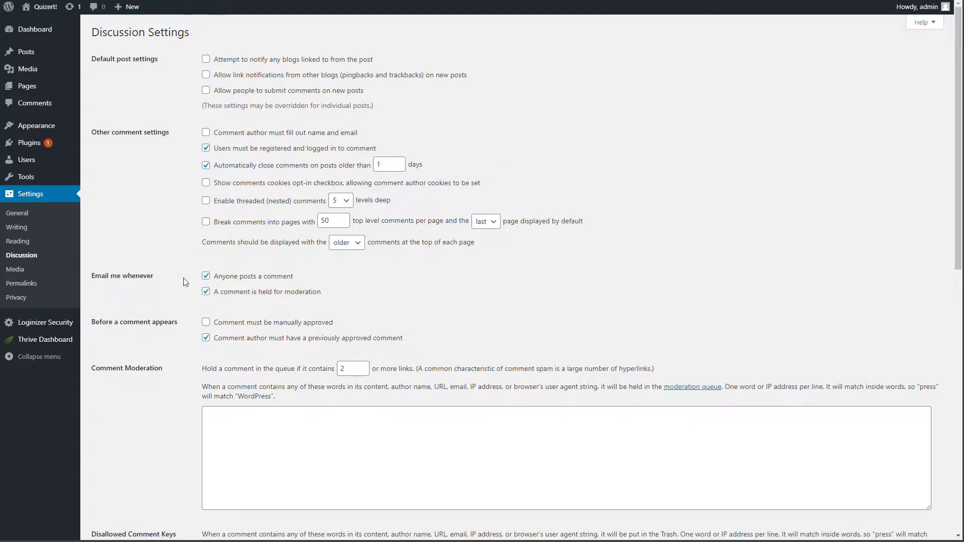
left_click(206, 293)
left_click(206, 322)
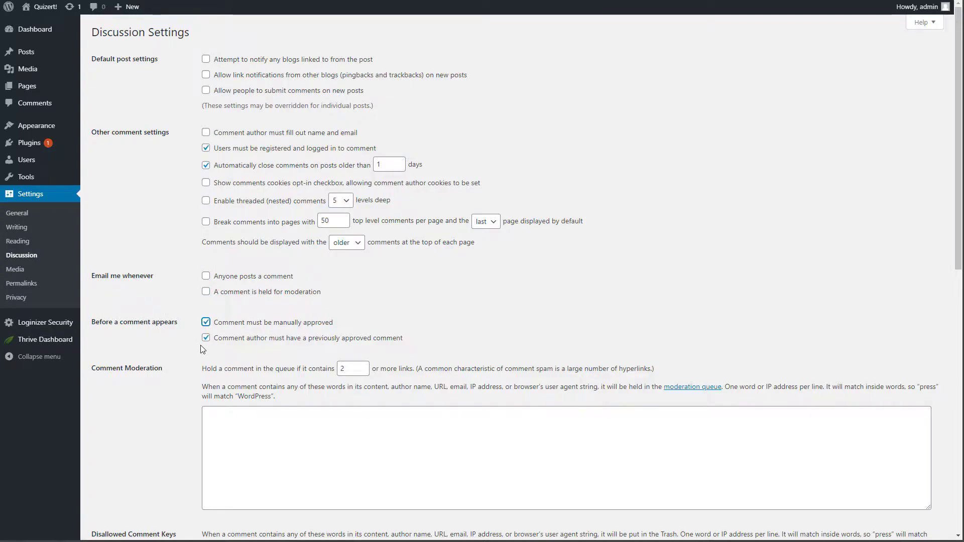
- Disable the display of avatars and save the Discussion settings
scroll(190, 329, "down", 7)
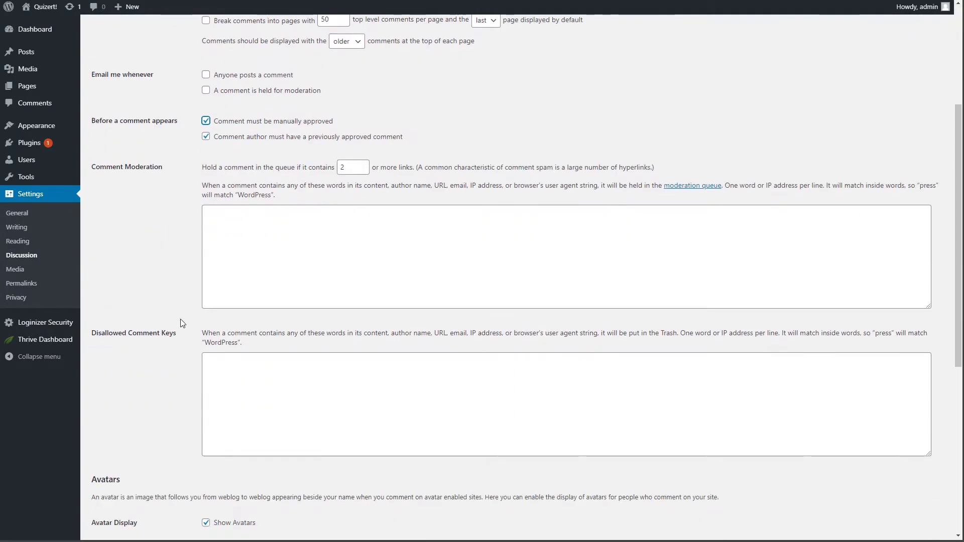
scroll(182, 322, "up", 7)
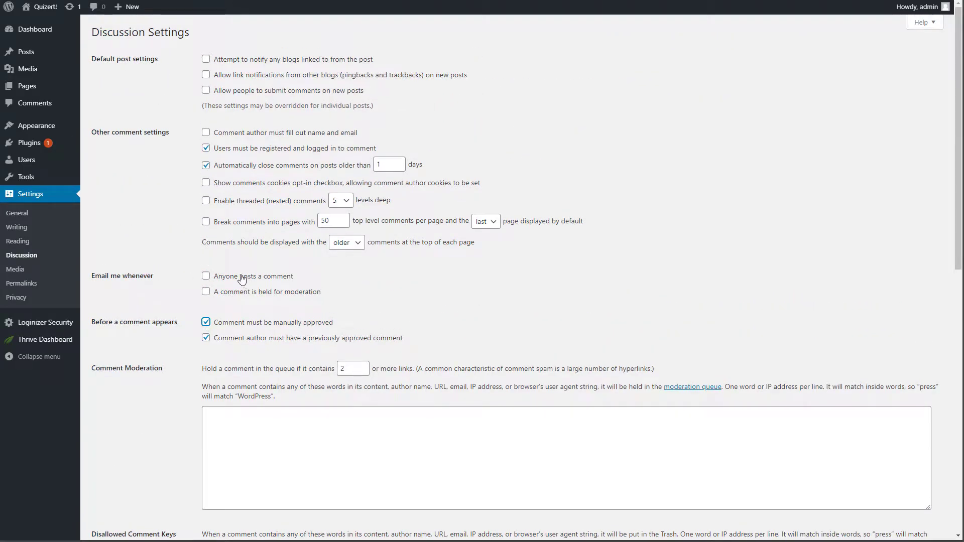
scroll(194, 272, "down", 4)
scroll(195, 270, "up", 2)
scroll(195, 270, "up", 2)
scroll(193, 272, "down", 11)
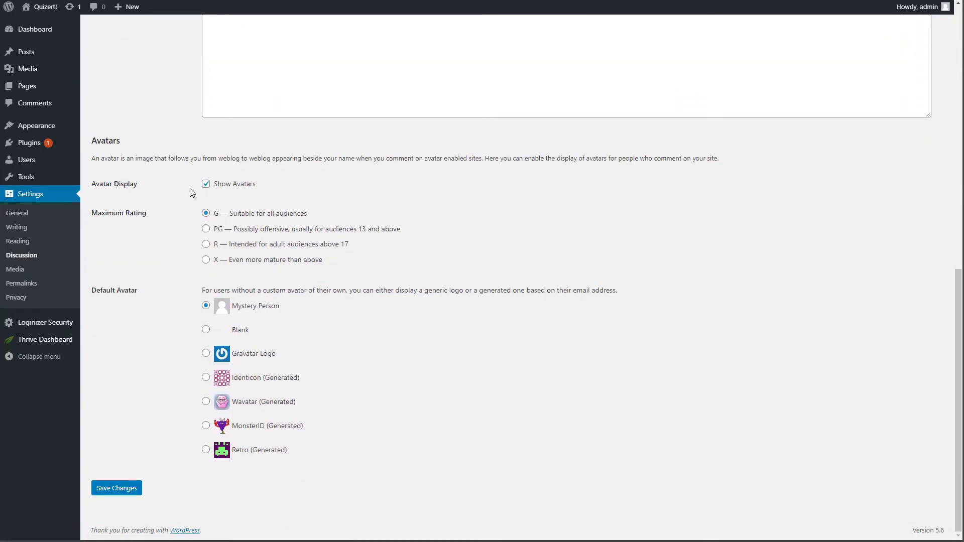
left_click(205, 184)
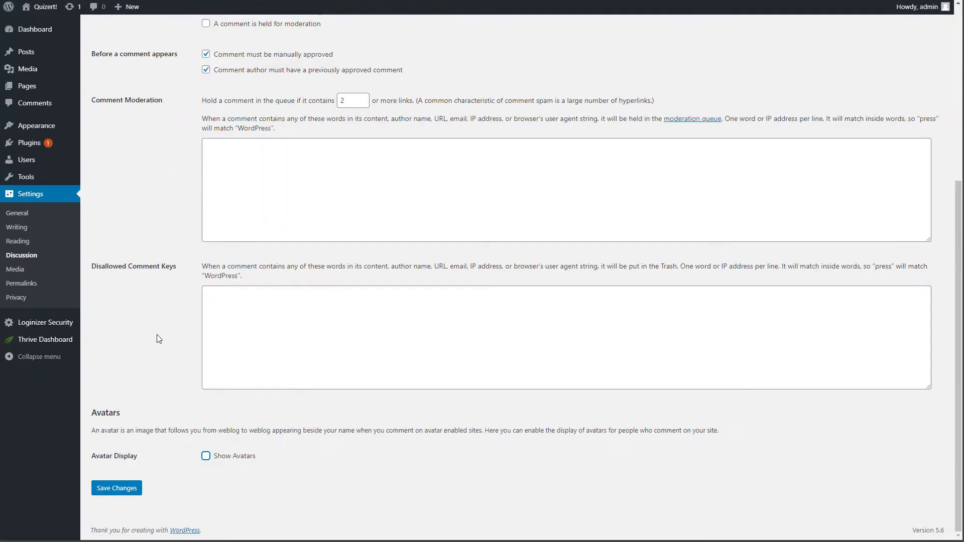
left_click(125, 489)
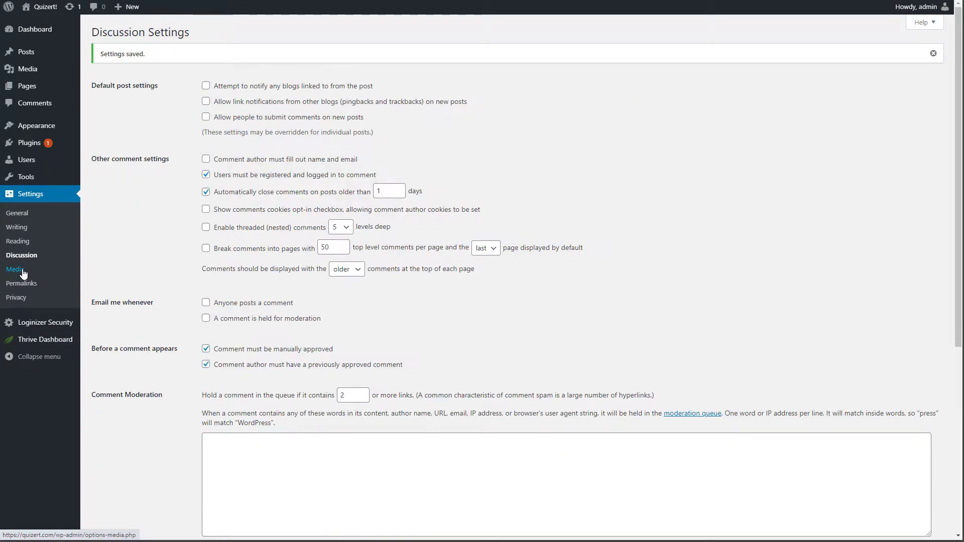
- Set the permalink structure to Post name and open the Privacy settings
left_click(22, 274)
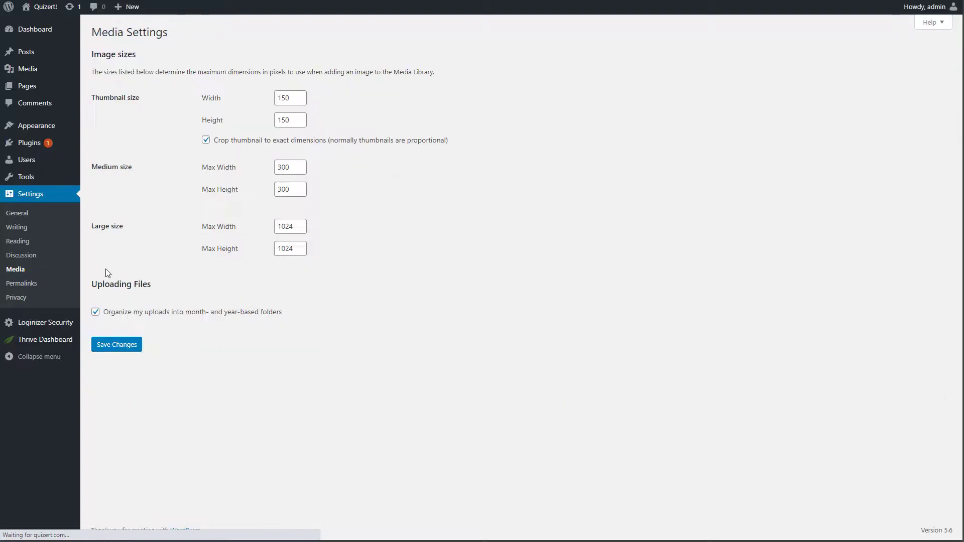
left_click(21, 284)
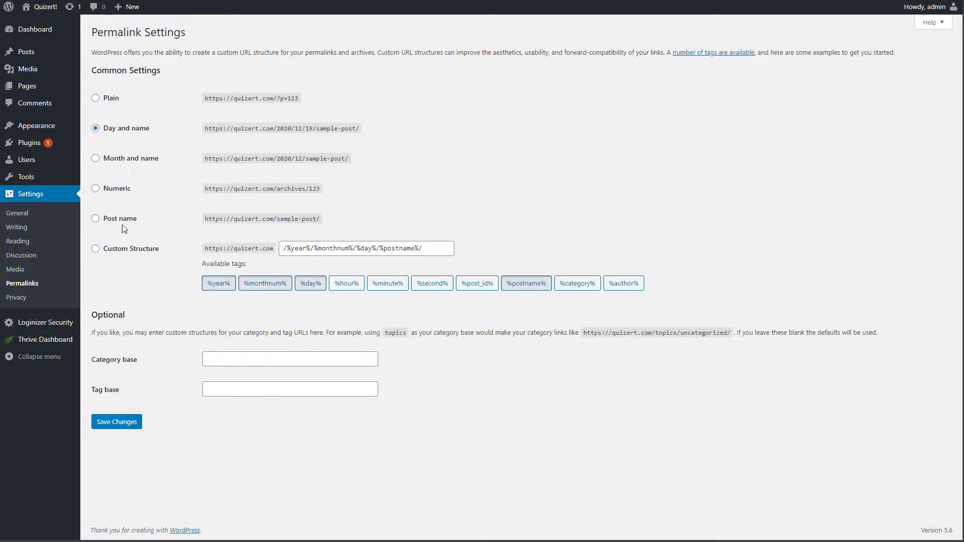
left_click(95, 221)
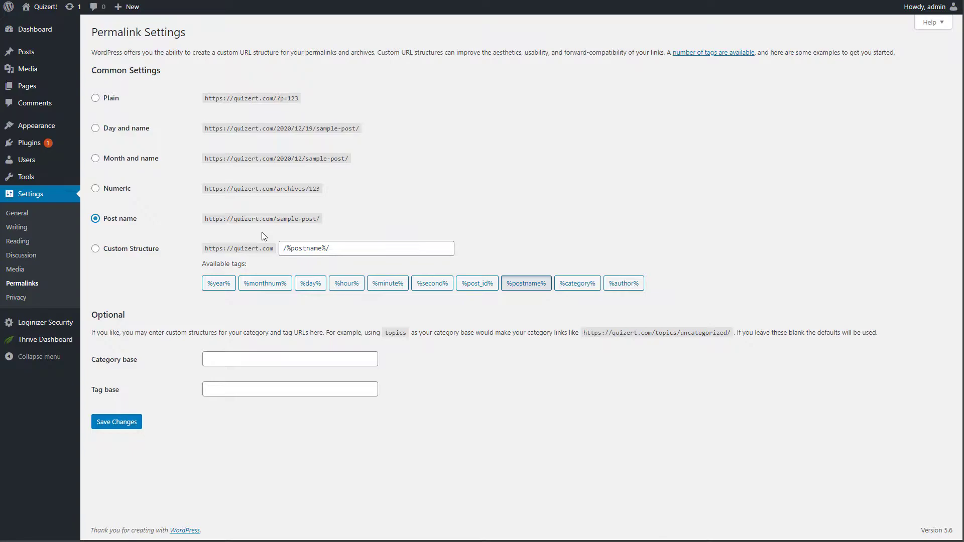
left_click(17, 297)
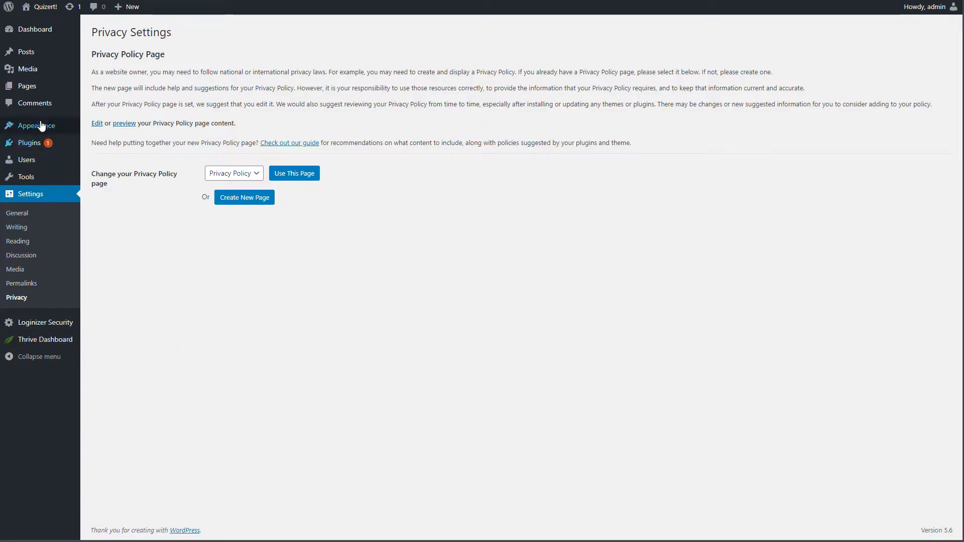
- Search the new themes for "generate" and install the GeneratePress theme
mouse_move(44, 129)
left_click(101, 126)
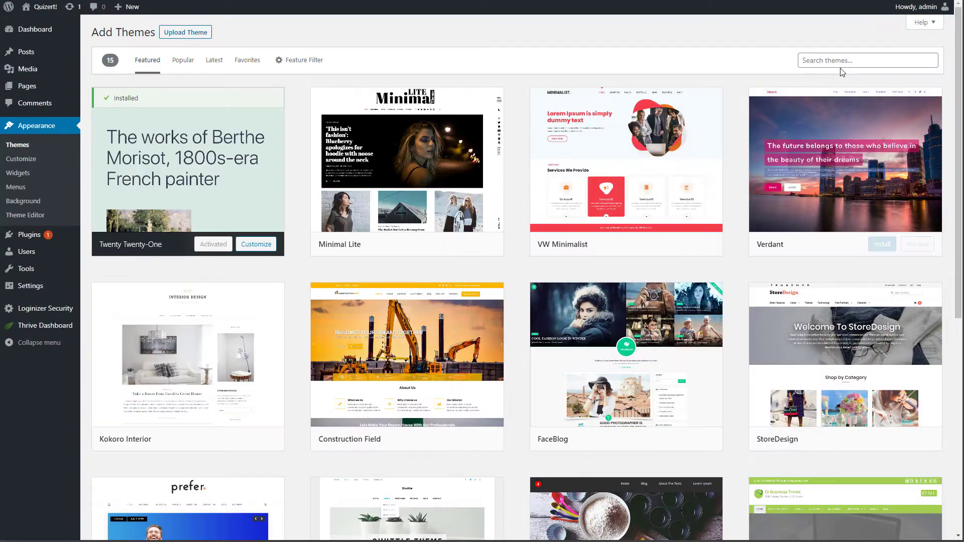
left_click(840, 60)
type("generate")
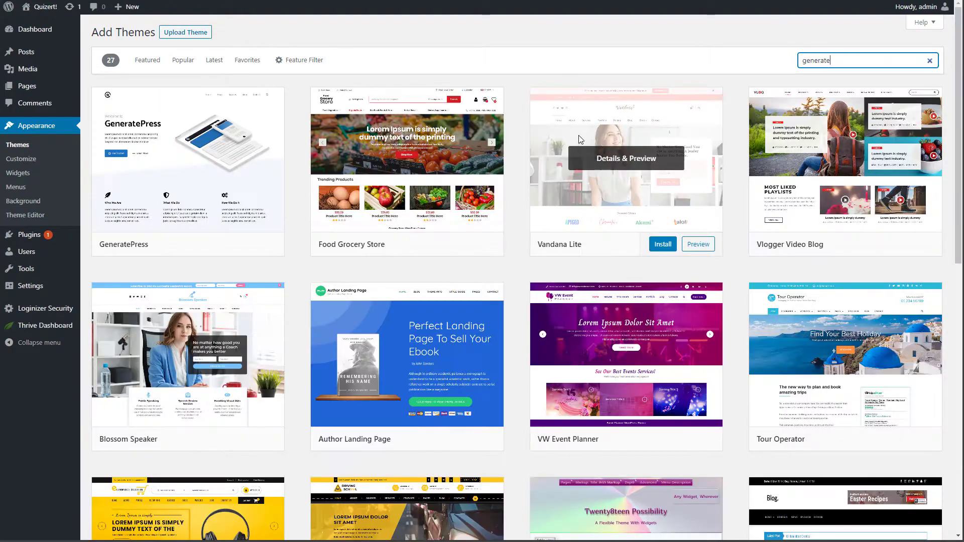
left_click(221, 243)
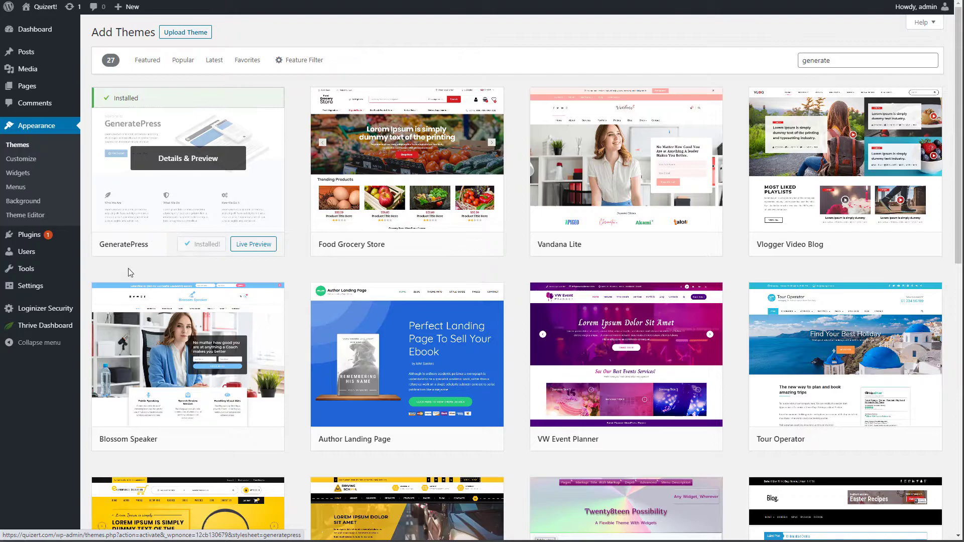
- Activate the GeneratePress theme, start a new page and dismiss the block editor's welcome guide
left_click(199, 249)
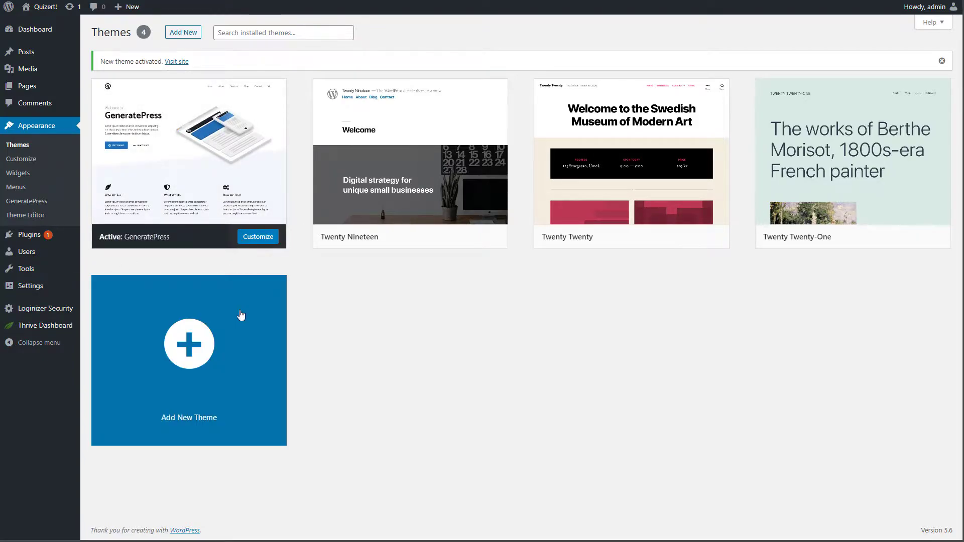
mouse_move(29, 90)
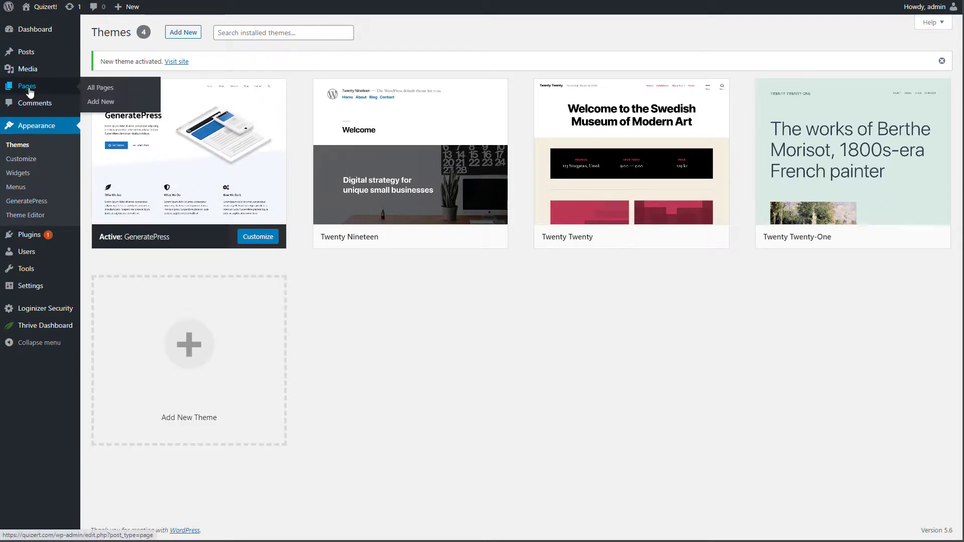
left_click(95, 89)
left_click(102, 105)
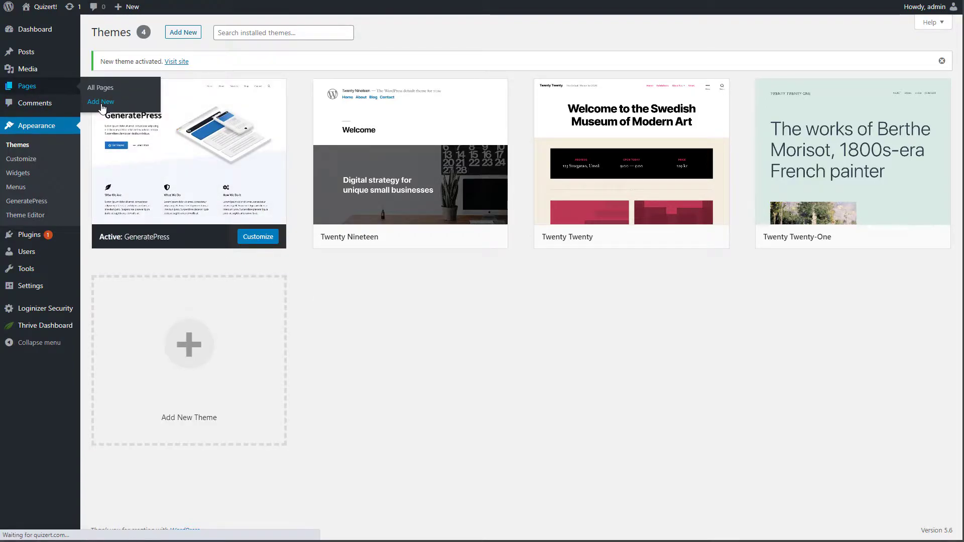
left_click(102, 107)
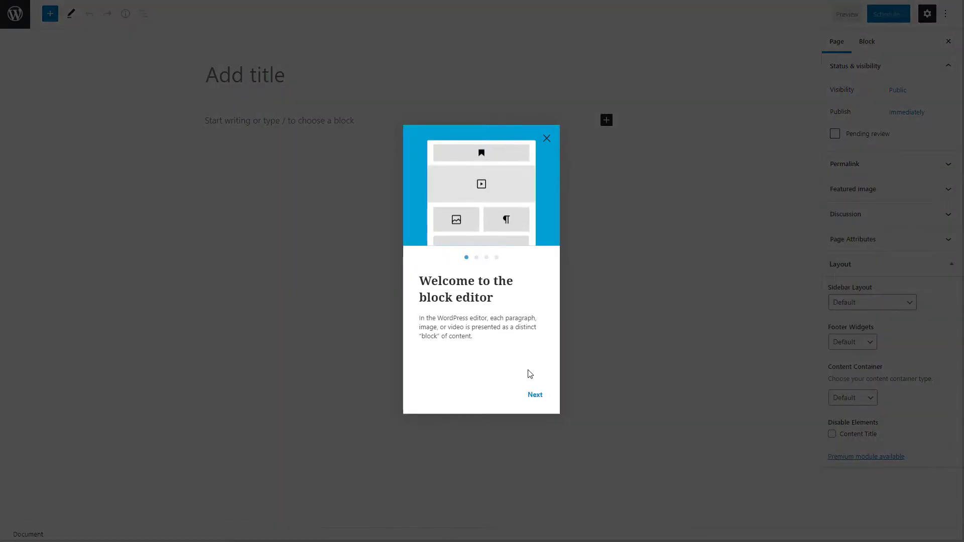
left_click(546, 138)
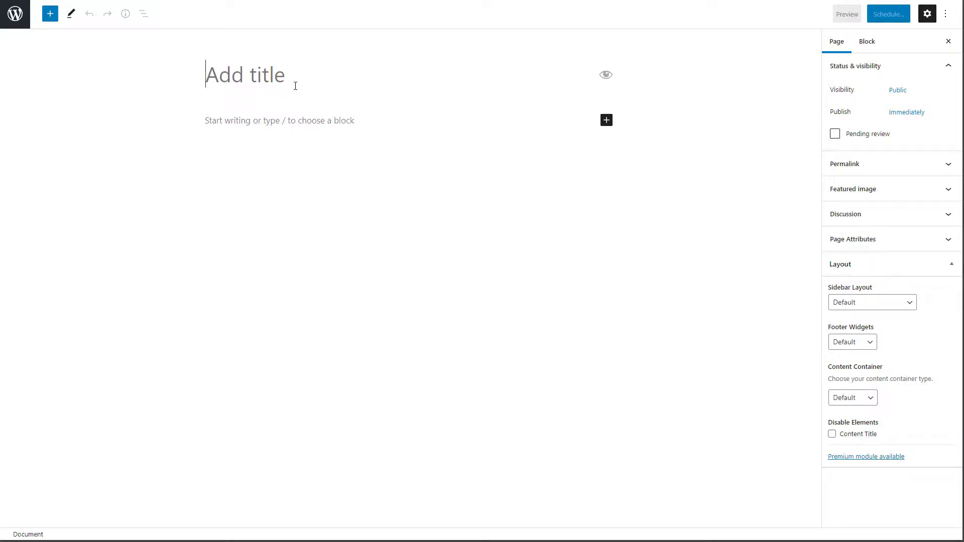
- Title the new page "Terms & Conditions" and publish it immediately with an empty body
left_click(296, 86)
type("Terms ")
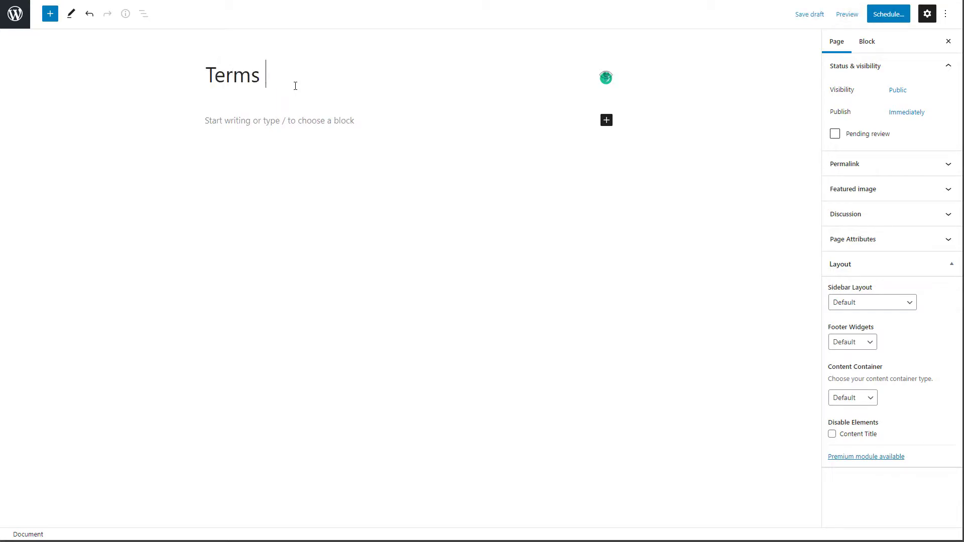
type("ANM")
key("BackSpace")
key("BackSpace")
key("BackSpace")
type("& Conditions")
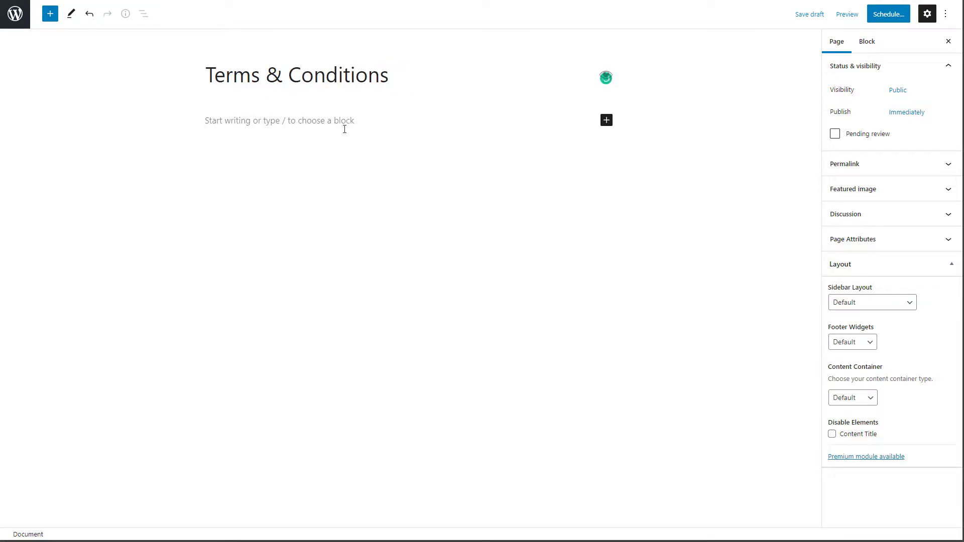
left_click(344, 129)
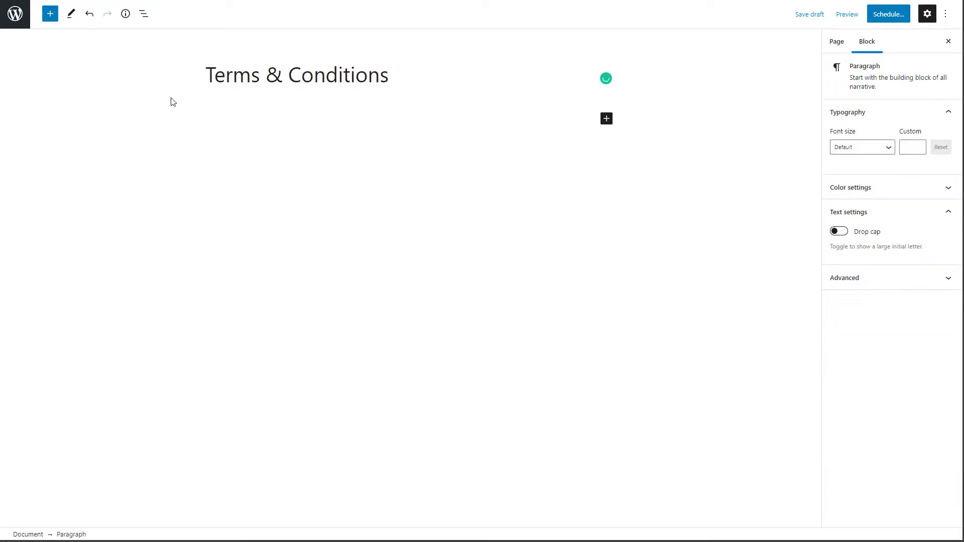
left_click(880, 20)
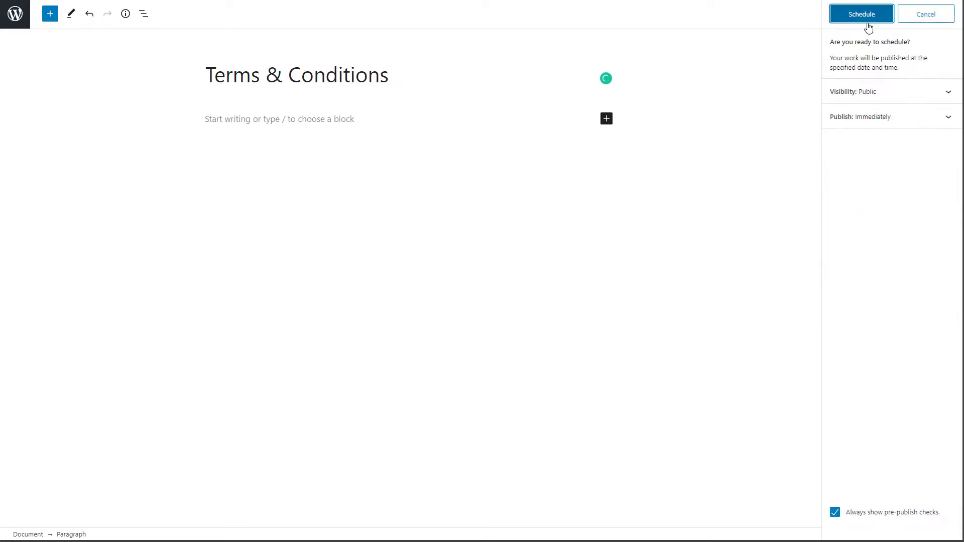
left_click(858, 16)
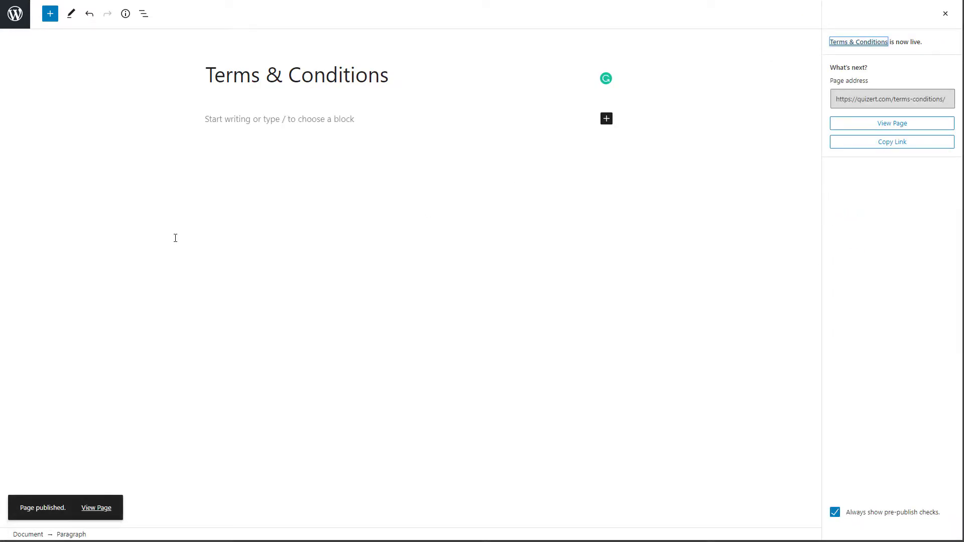
- Return to the page list and move Sample Page and the Privacy Policy draft to the trash
left_click(28, 27)
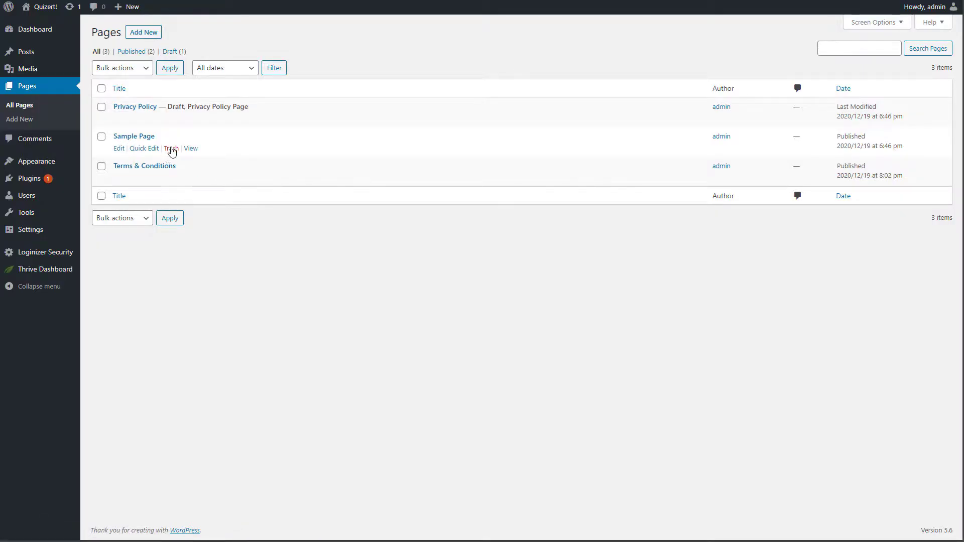
left_click(171, 149)
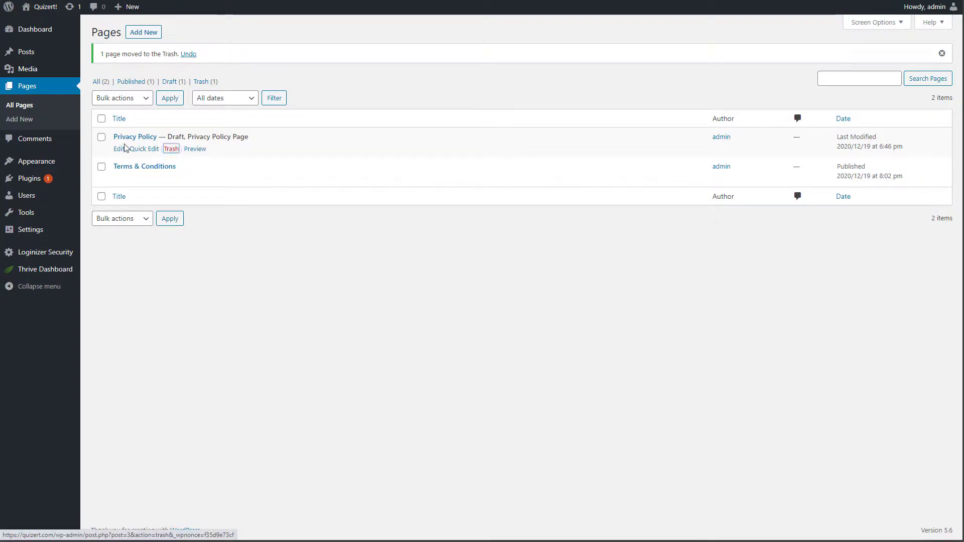
left_click(171, 149)
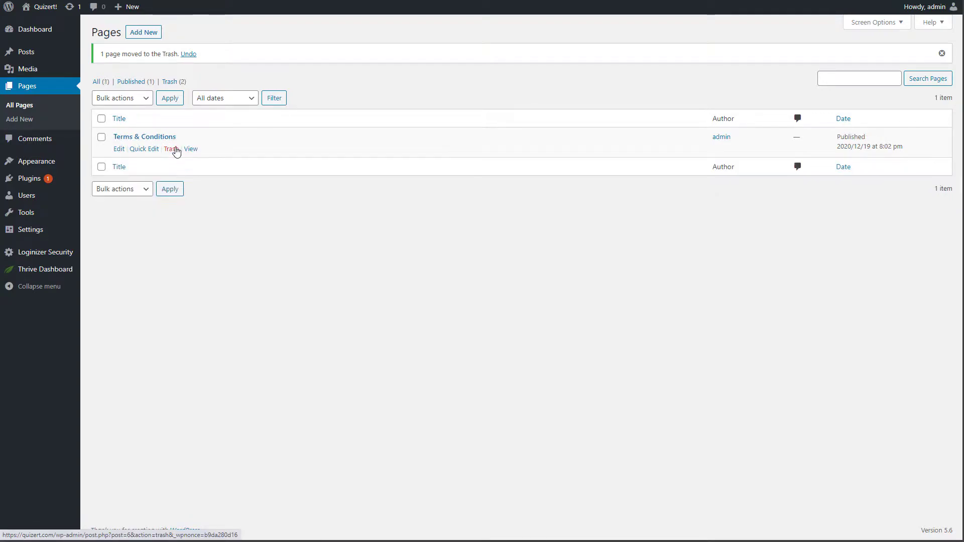
- Create and publish an empty page titled "Contact Us", and return to the page list
left_click(144, 34)
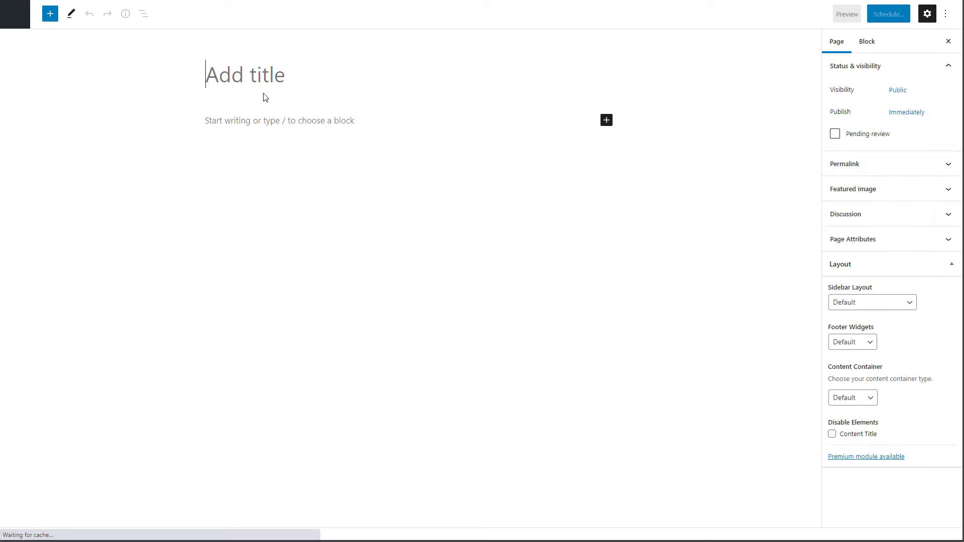
type("Contact Us")
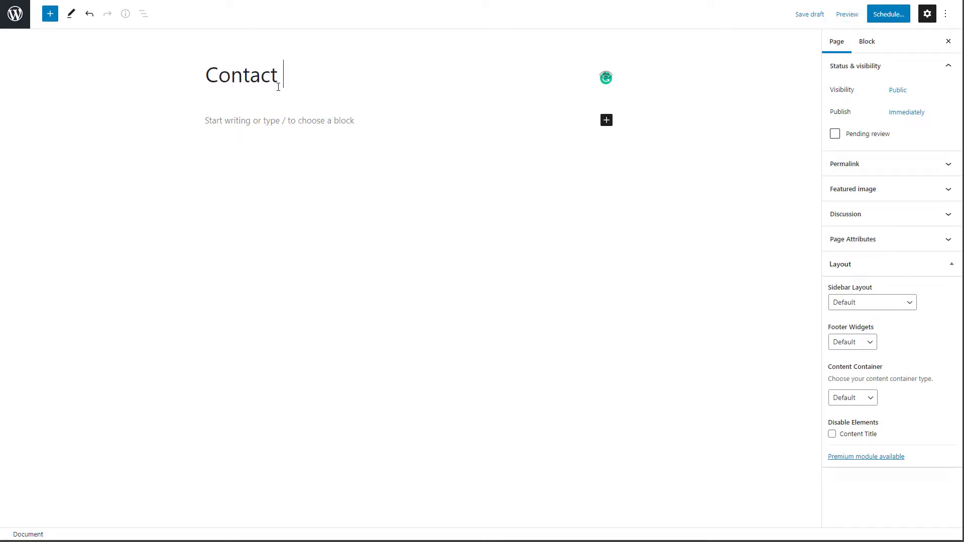
left_click(886, 15)
left_click(860, 15)
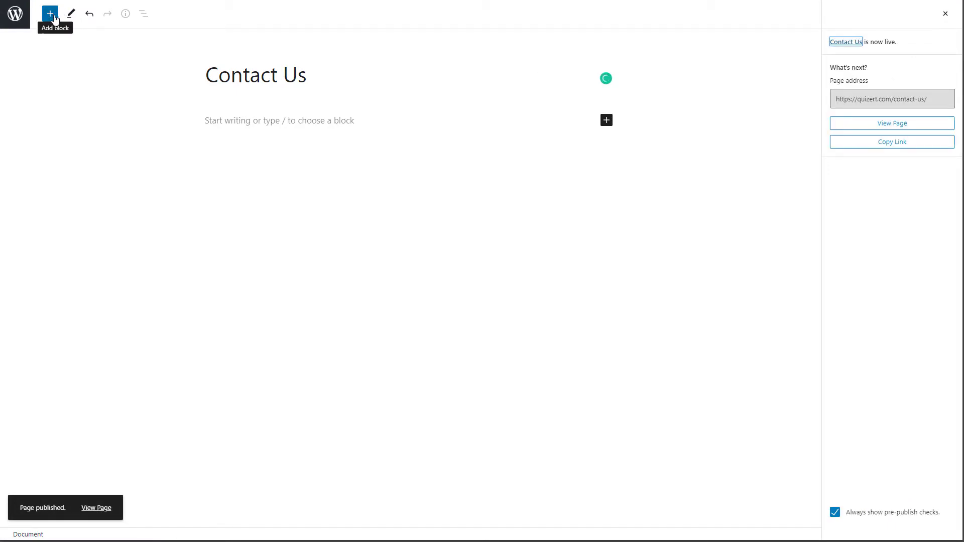
left_click(20, 20)
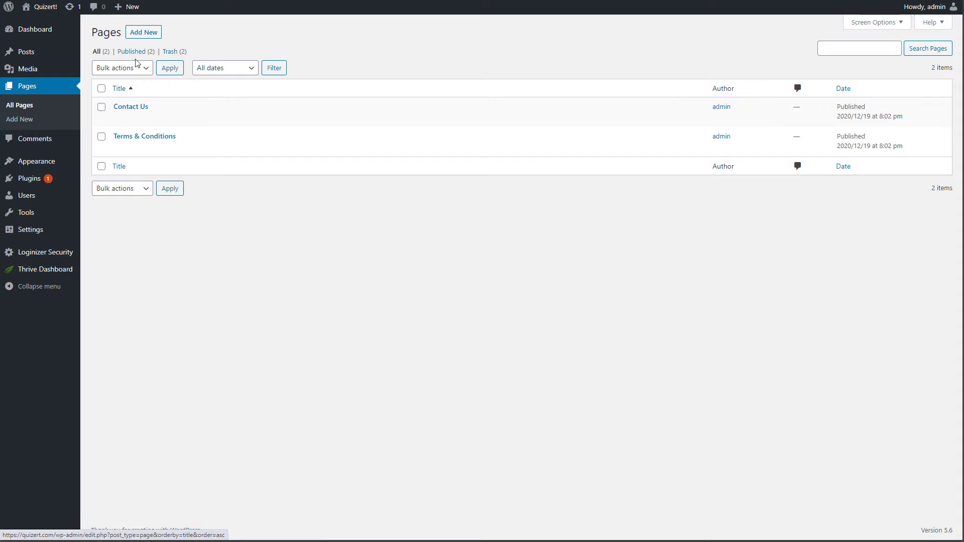
- Create and publish an empty page titled "Privacy", and return to the page list
left_click(143, 32)
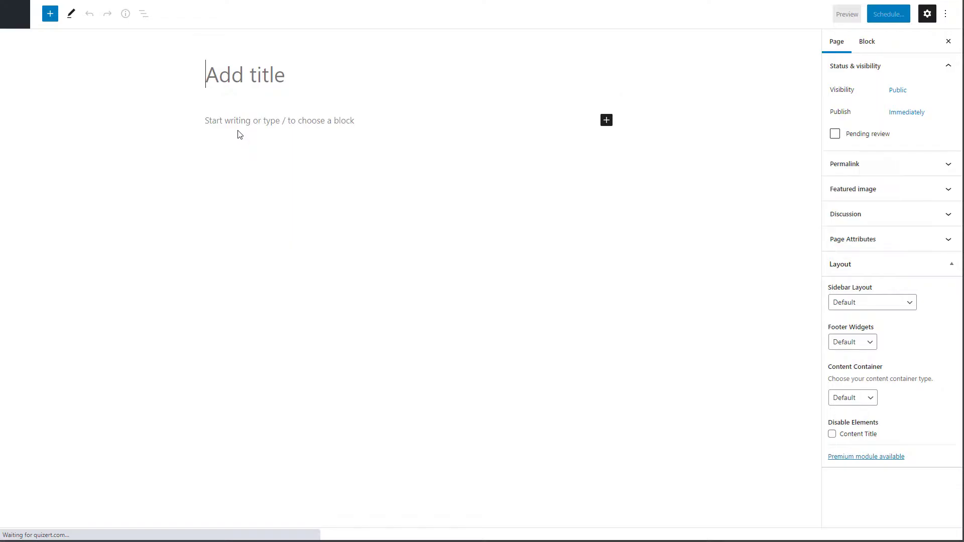
type("Privacy")
left_click(891, 15)
left_click(859, 15)
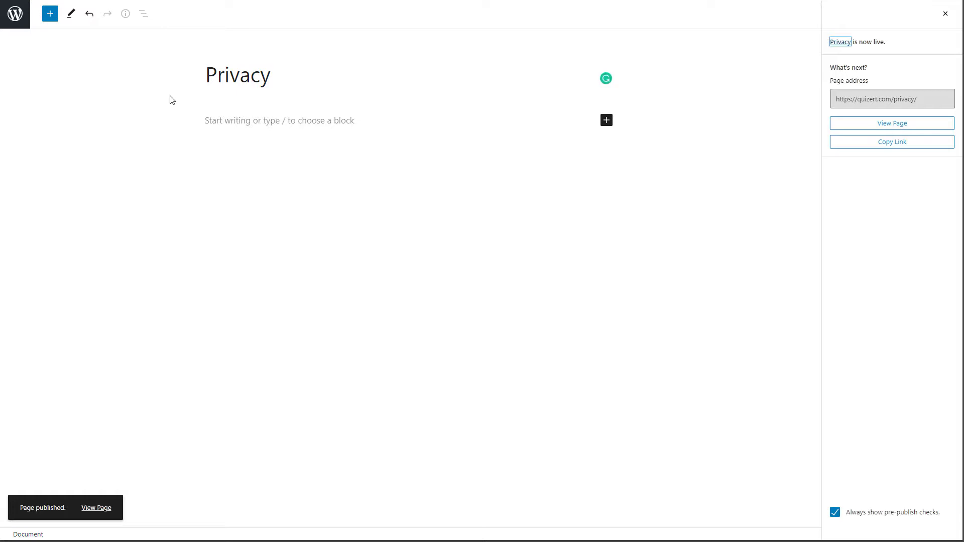
left_click(28, 25)
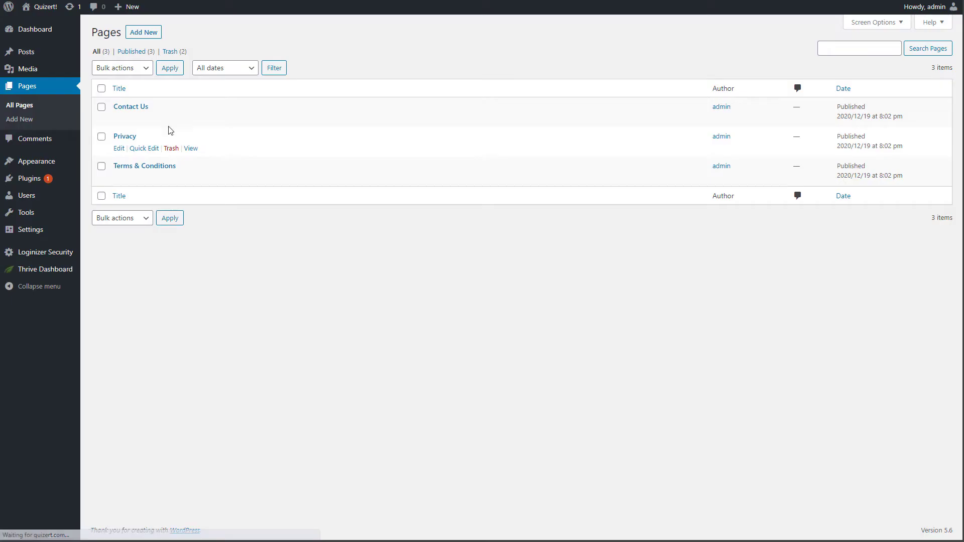
- Create and publish an empty page titled "Disclaimer", and return to the page list
left_click(139, 33)
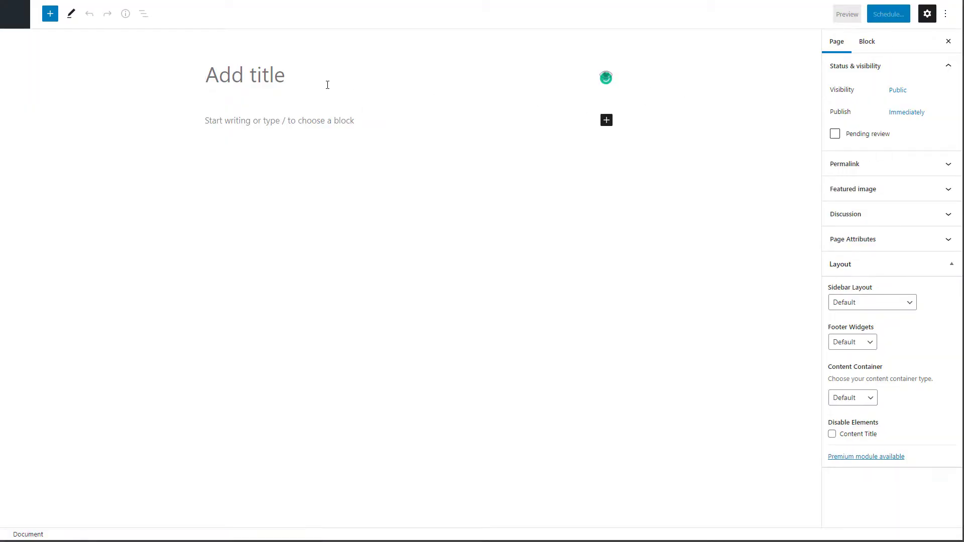
type("D")
type("isc")
key("BackSpace")
type("sclaimer")
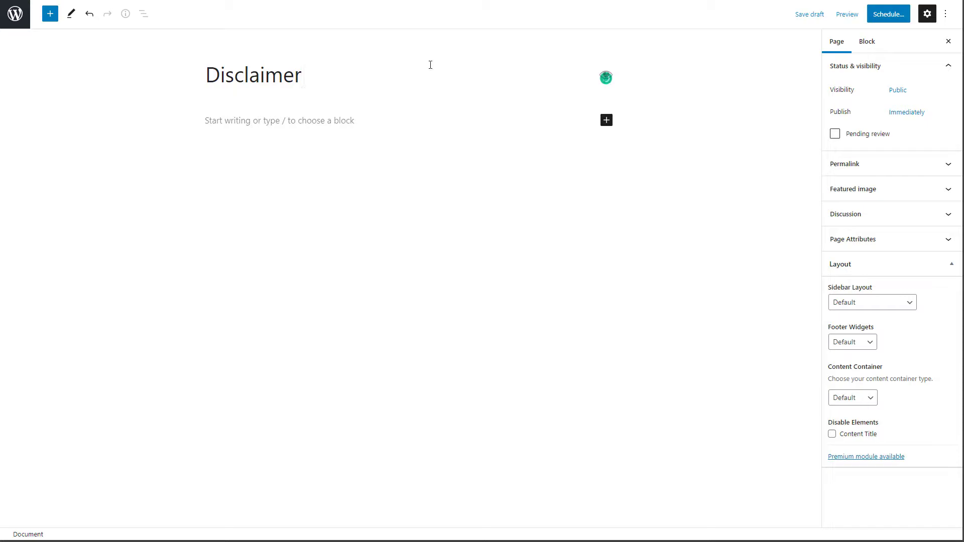
left_click(889, 14)
left_click(875, 14)
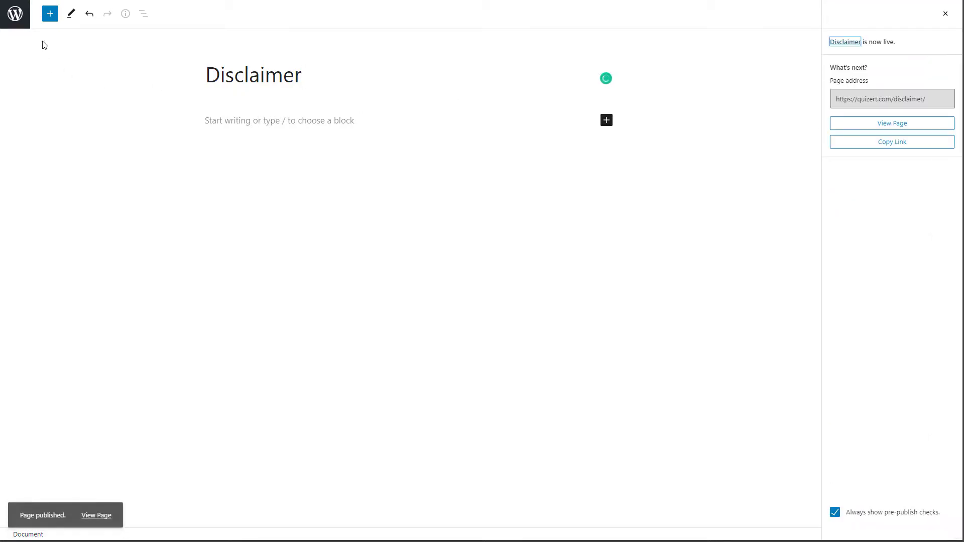
left_click(16, 24)
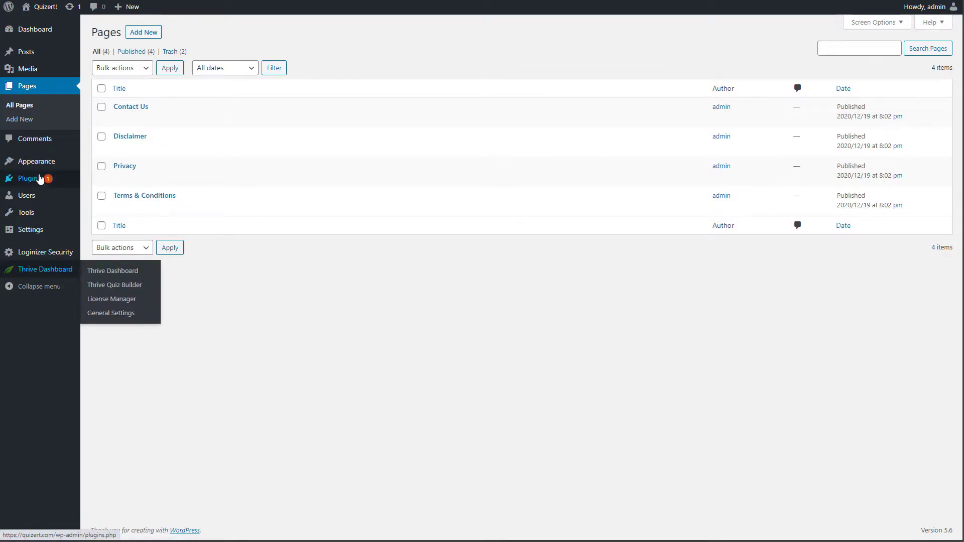
- Open the site's menu editor and create the default menu under the name "footer"
mouse_move(22, 161)
left_click(97, 210)
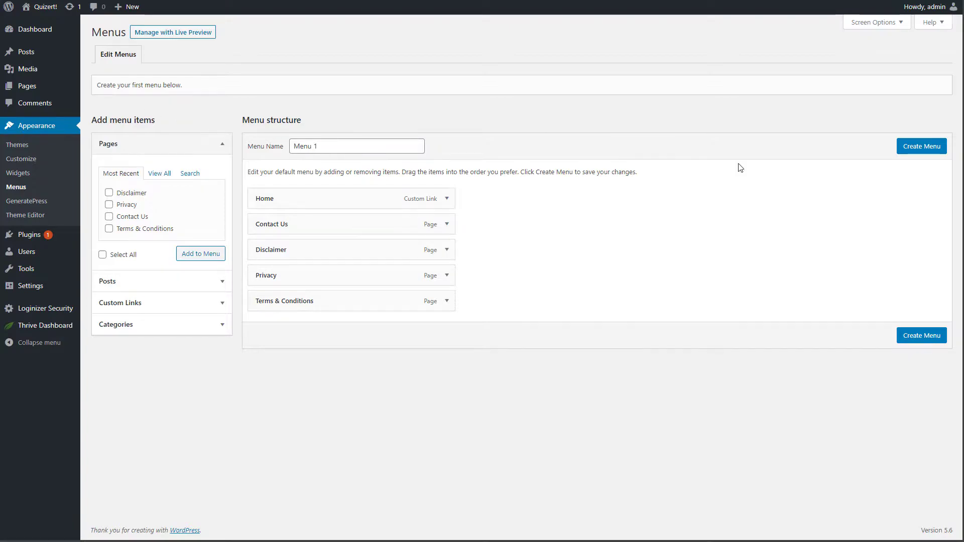
left_click_drag(394, 146, 248, 146)
type("footer")
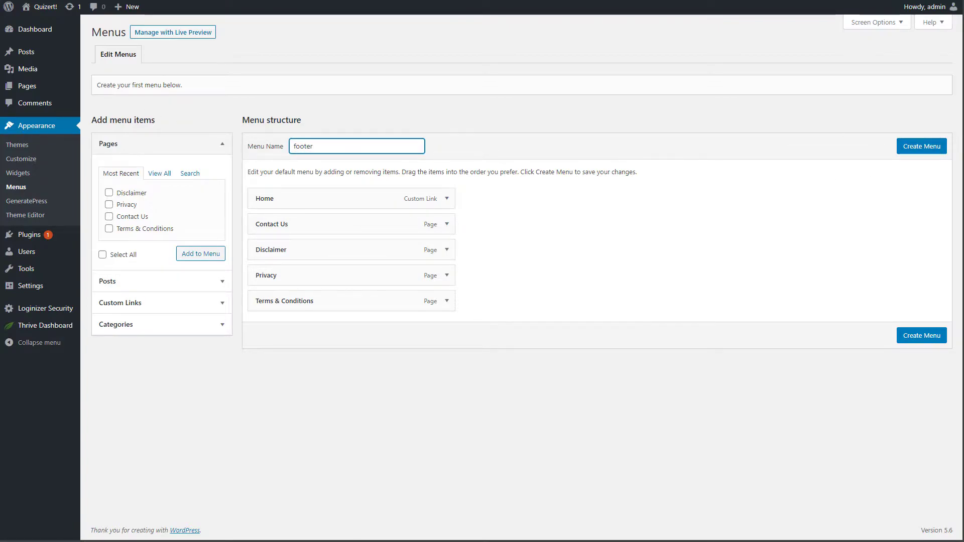
left_click(912, 150)
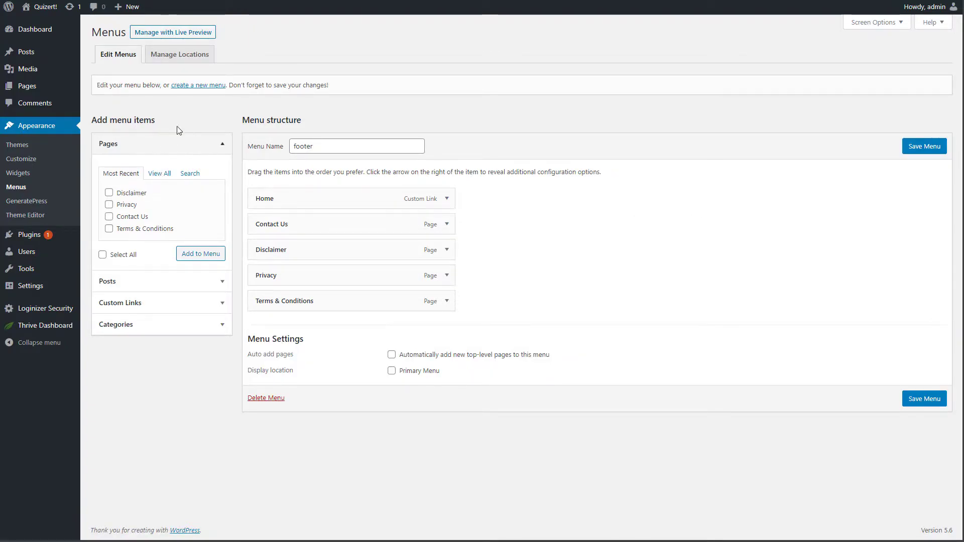
- Create a second, empty navigation menu named "top-menu"
left_click(203, 86)
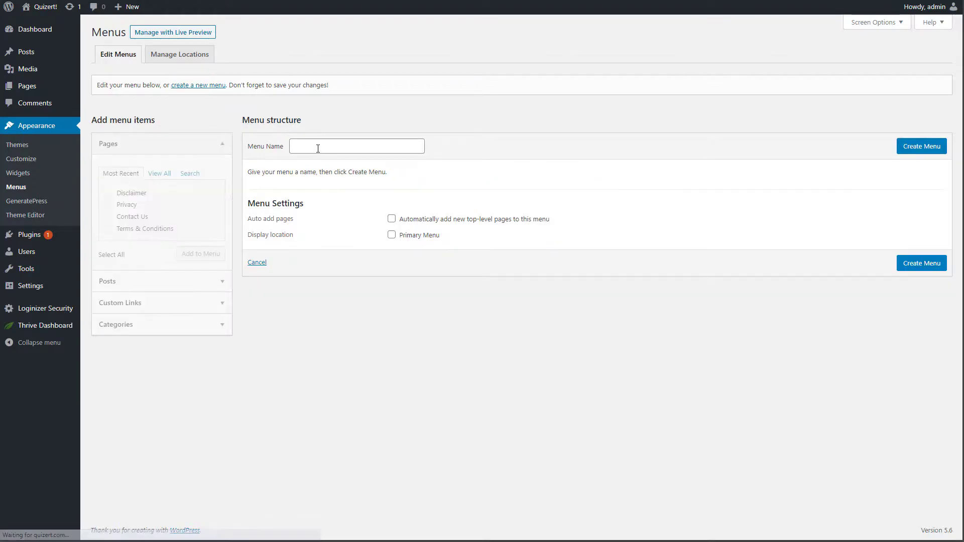
left_click(317, 148)
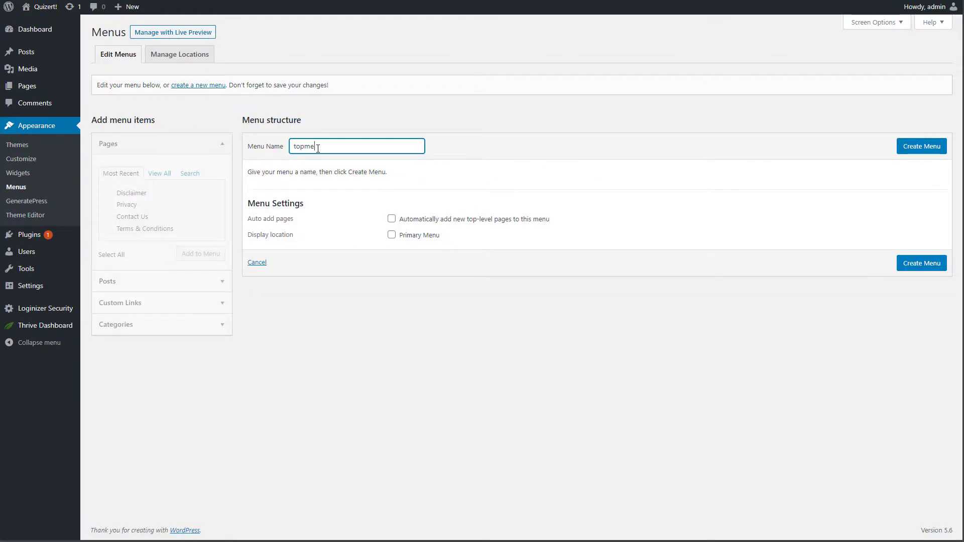
type("top0")
key("BackSpace")
type("-menu")
left_click(905, 154)
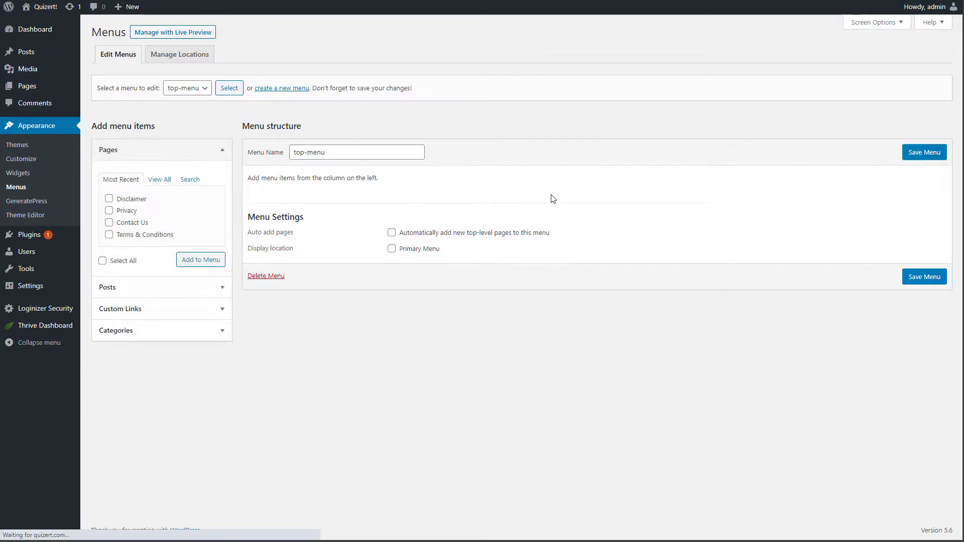
- Load the footer menu for editing and remove its Home item
left_click(194, 93)
left_click(193, 101)
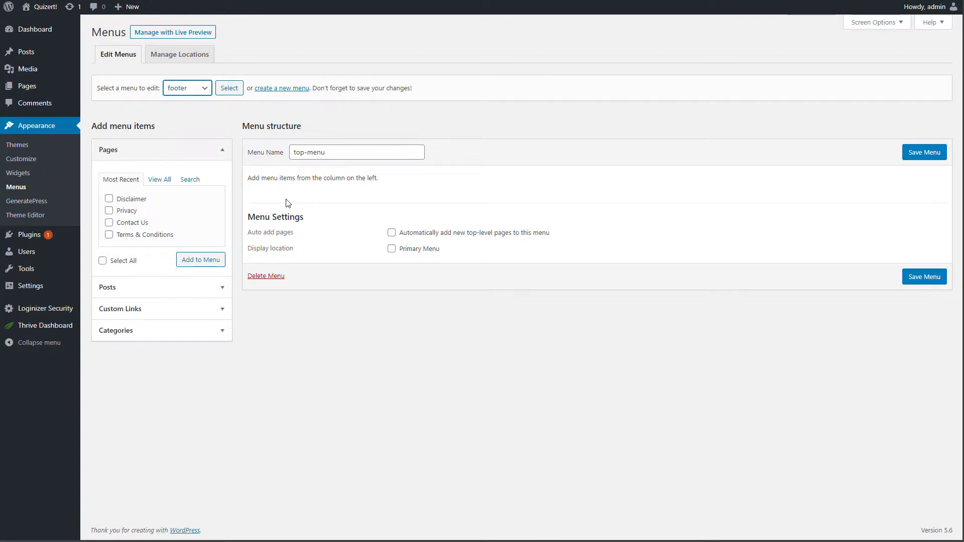
left_click(231, 89)
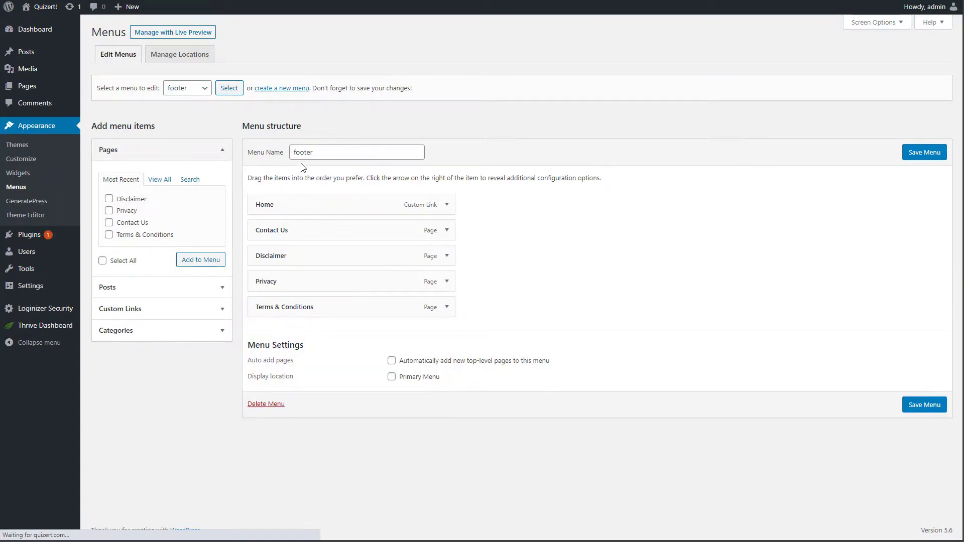
left_click(447, 205)
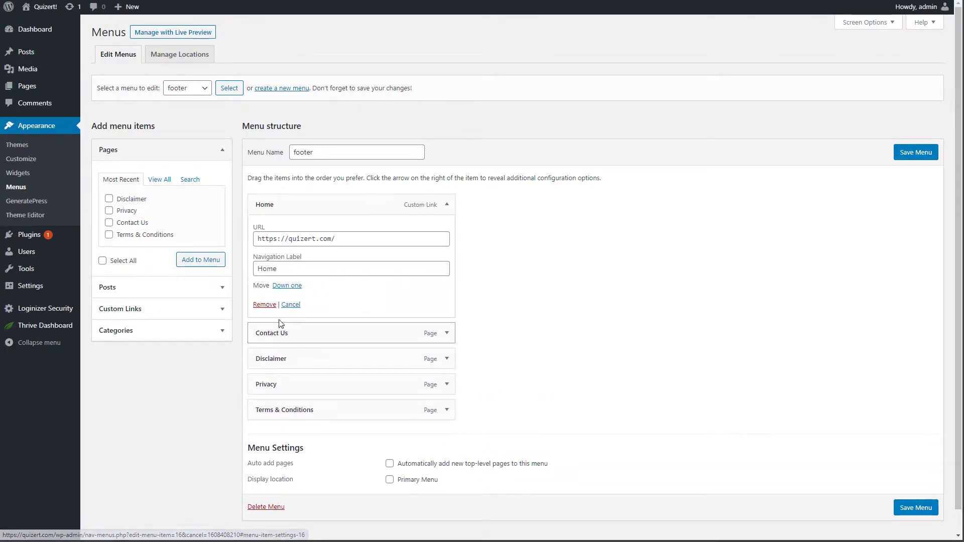
left_click(263, 304)
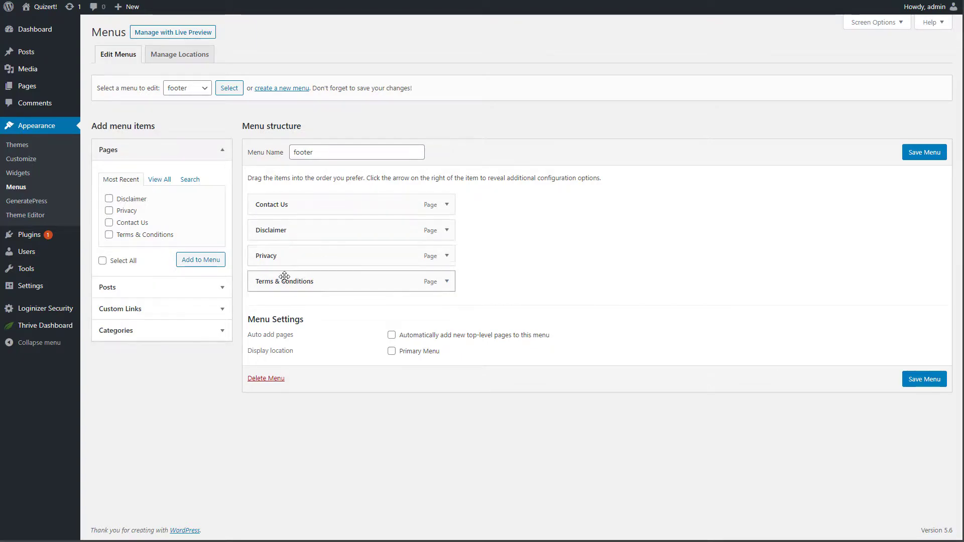
- Save the footer menu with its four page items and load top-menu for editing
left_click(206, 91)
left_click(183, 111)
left_click(228, 89)
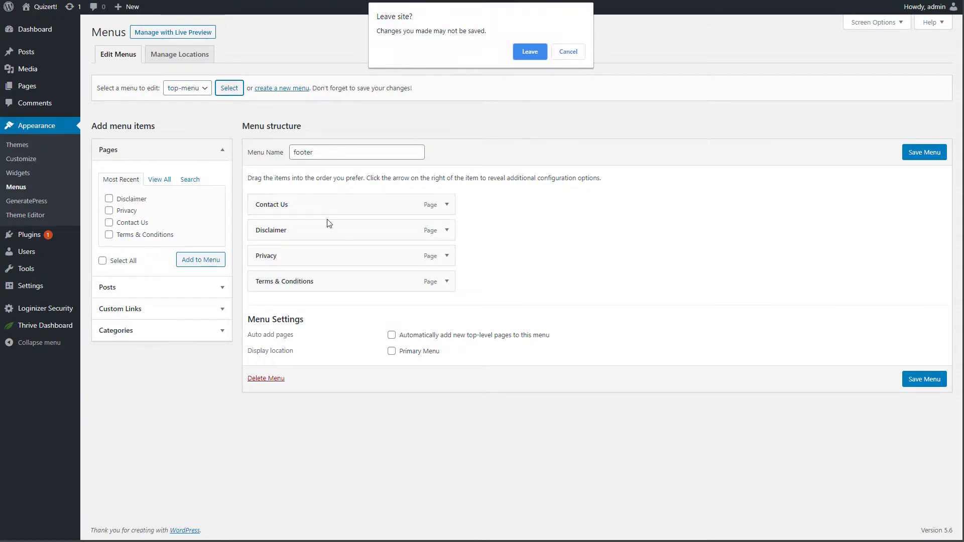
left_click(522, 53)
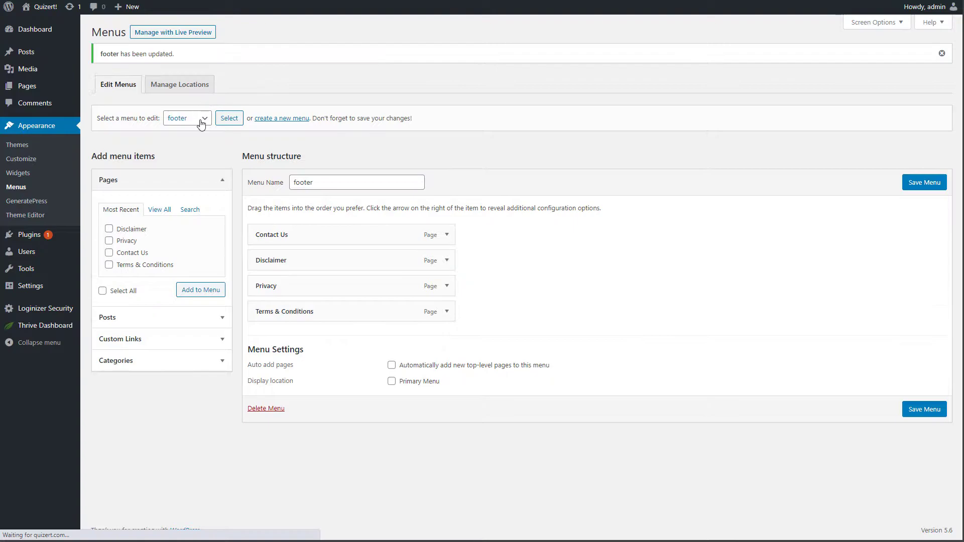
left_click(201, 120)
left_click(229, 118)
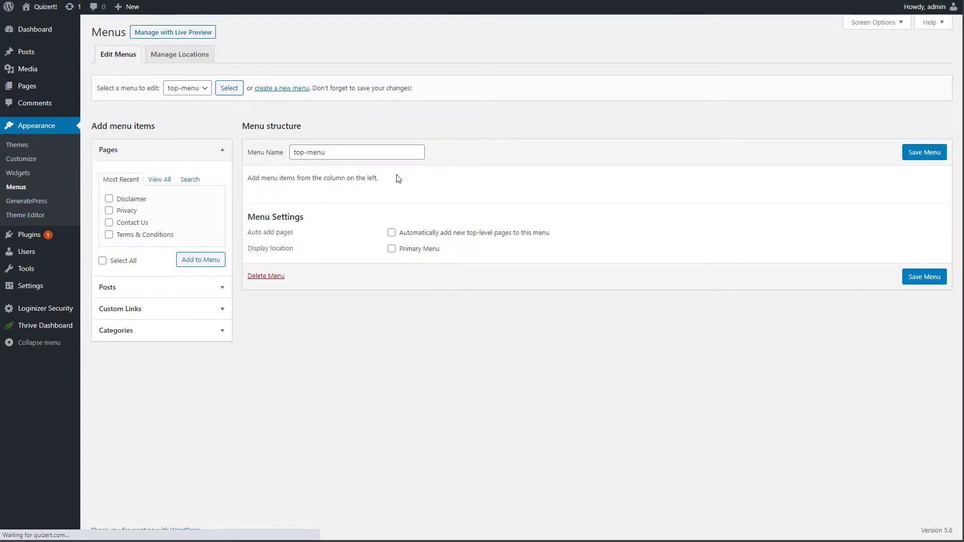
- Add a custom link with the URL "/" and the text "Browse Quizzes" to top-menu
left_click(127, 290)
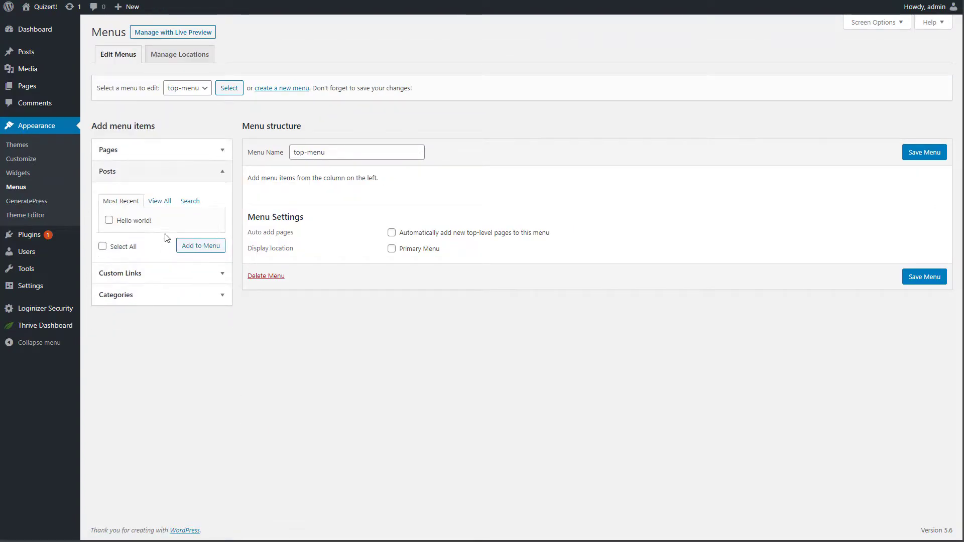
left_click(131, 279)
left_click(187, 225)
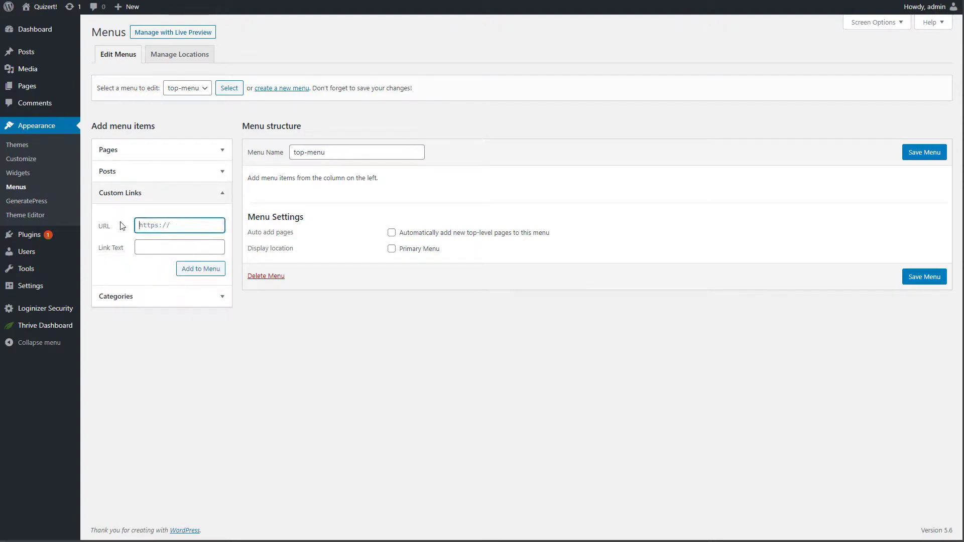
type("/")
left_click(153, 247)
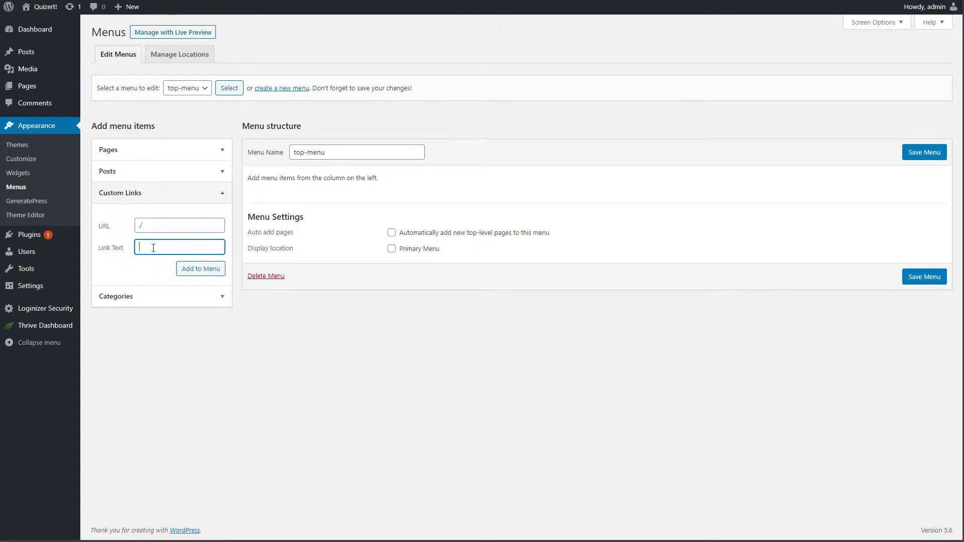
type("Brown")
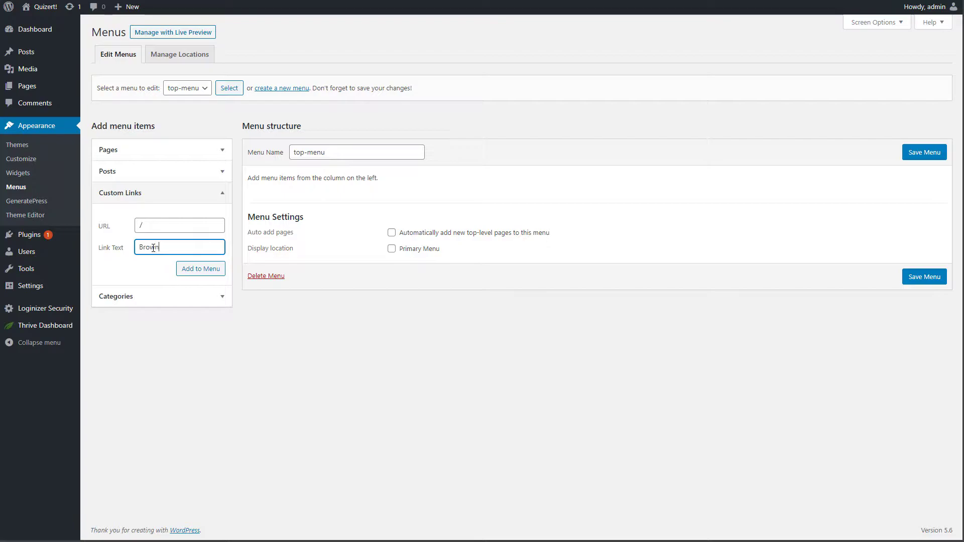
type("e")
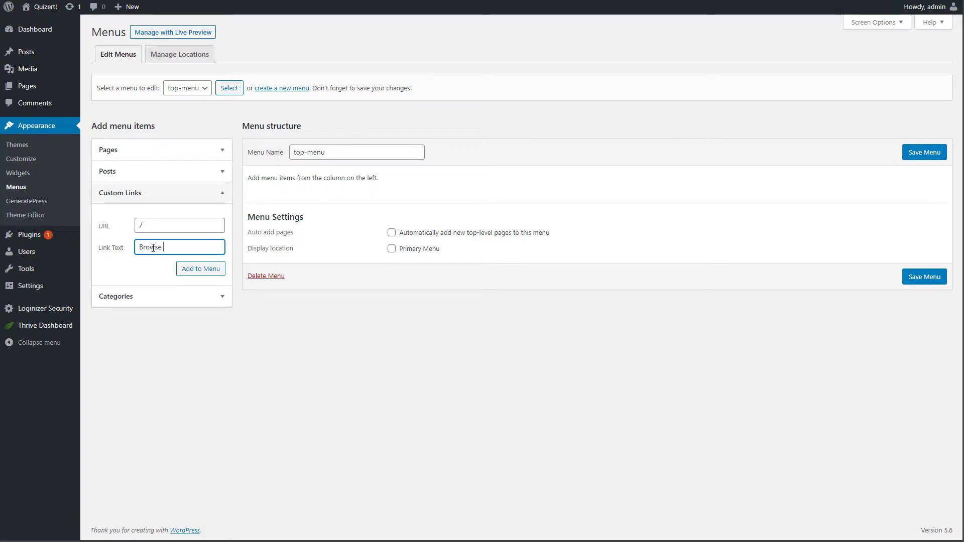
type(" Quizzes")
left_click(201, 268)
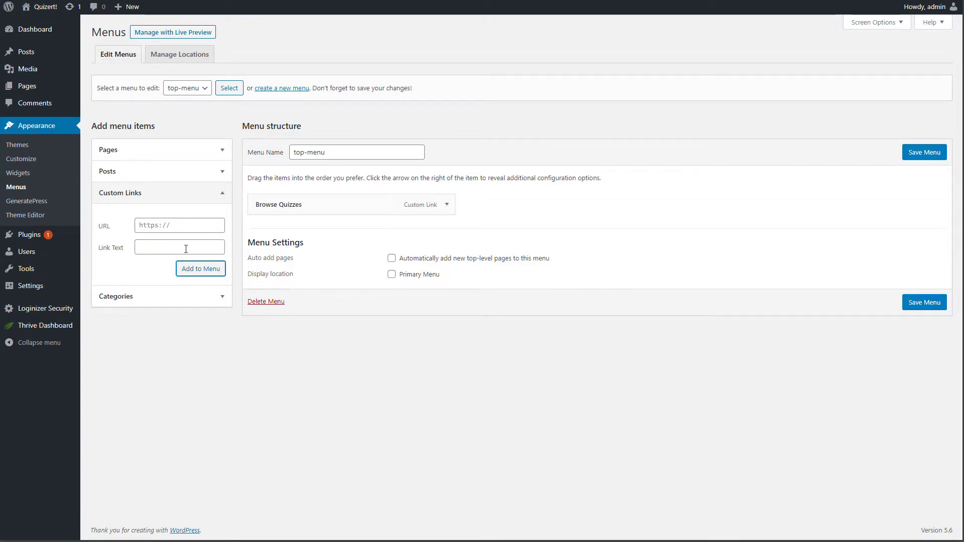
- Add a second custom link "Quiz Of The Day" with the URL "/" to top-menu and save the menu
left_click(178, 229)
type("/")
left_click(161, 248)
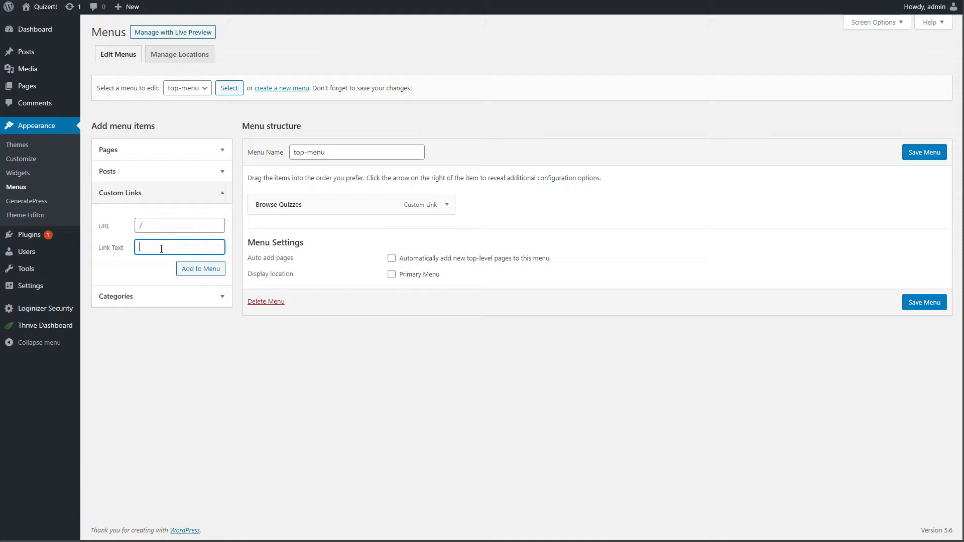
type("Rand")
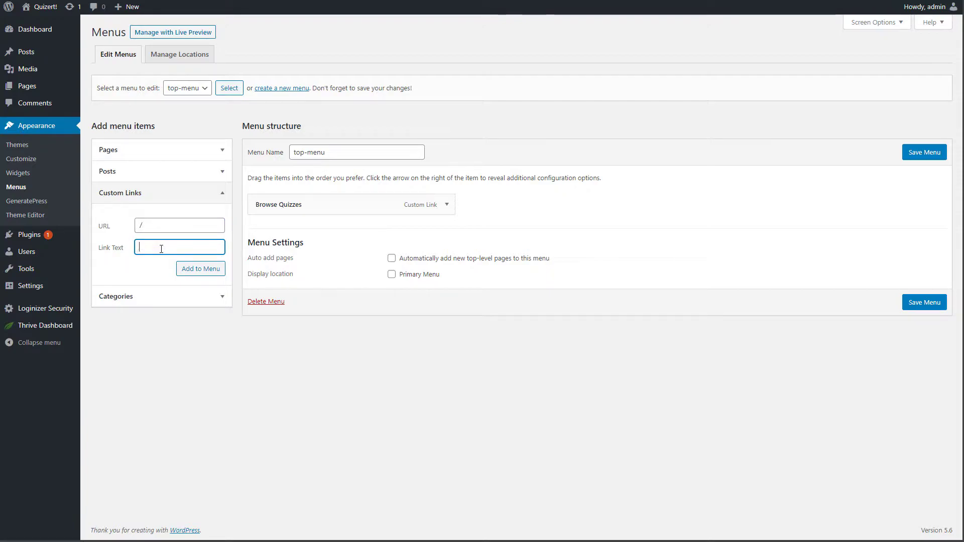
type("Quiz Of The Day")
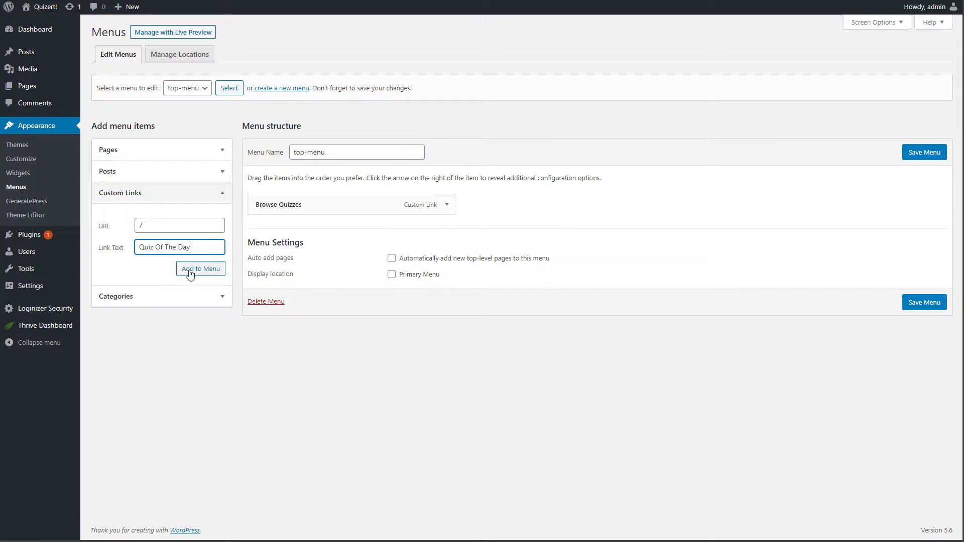
left_click(190, 272)
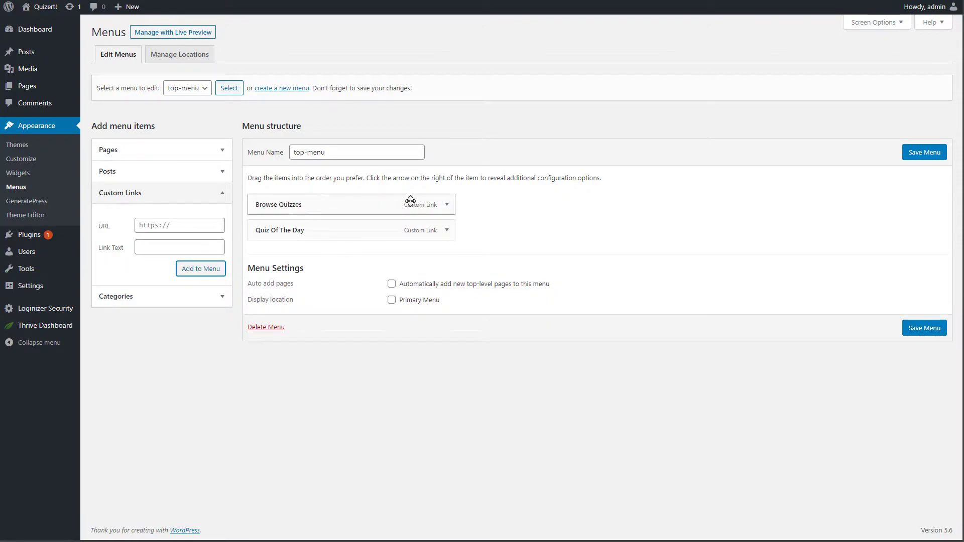
left_click(925, 153)
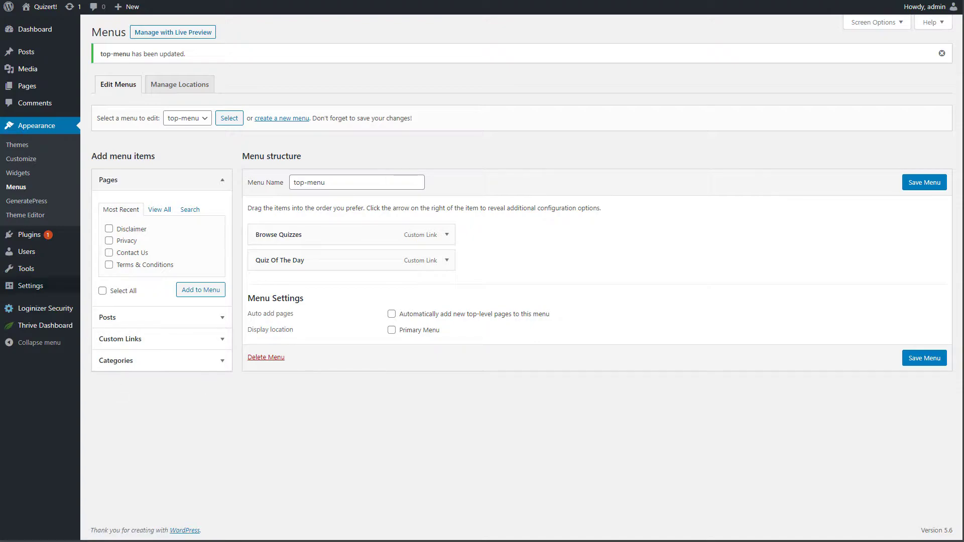
- Open Thrive Quiz Builder and create a quiz from scratch named "Dummy Quiz 1"
mouse_move(31, 90)
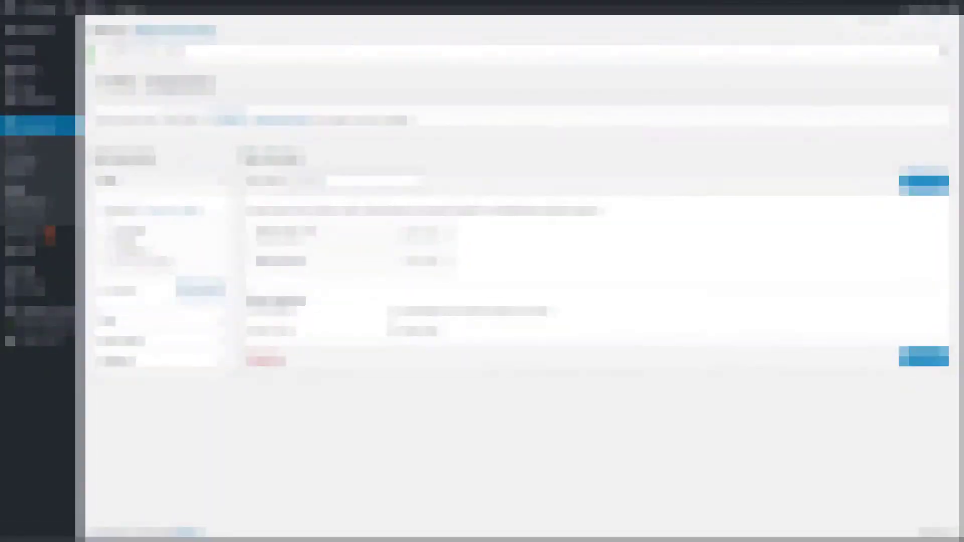
mouse_move(45, 327)
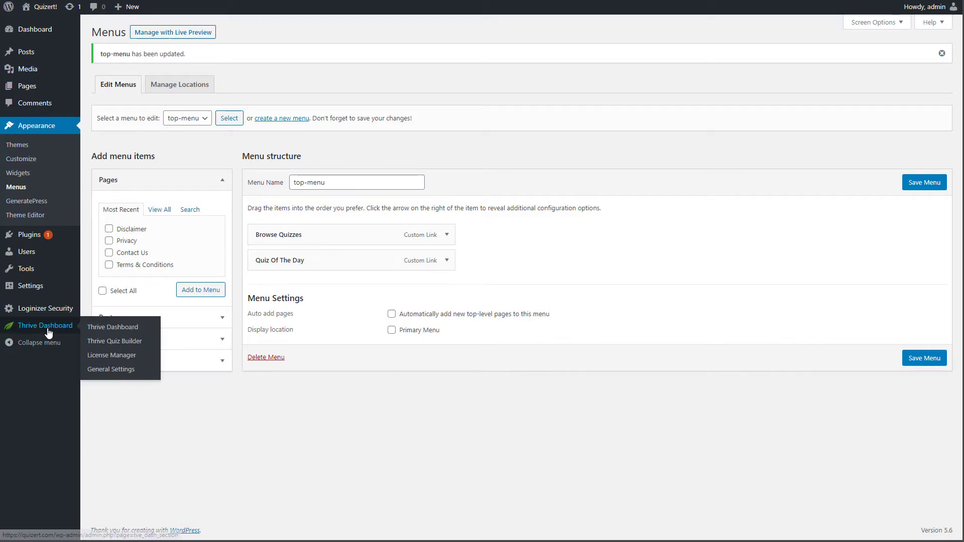
left_click(107, 347)
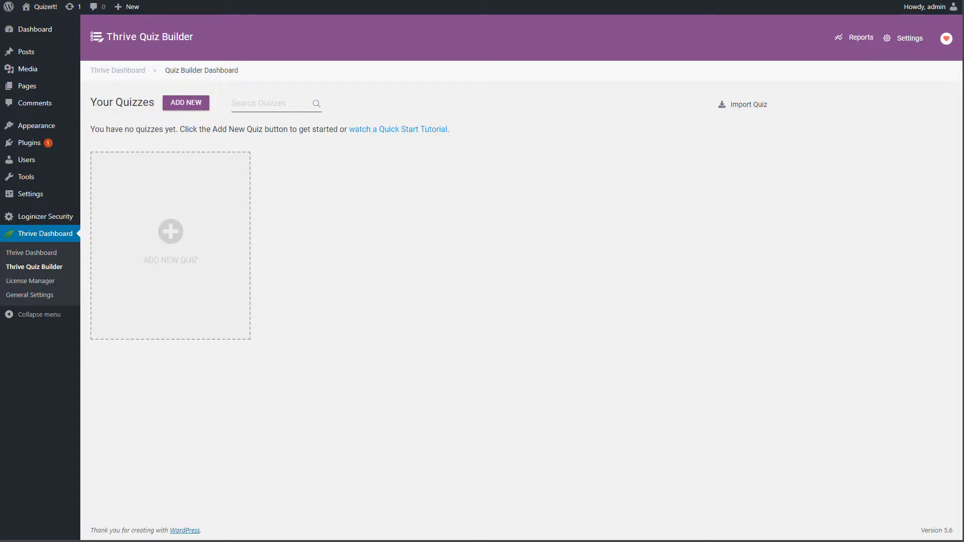
left_click(172, 232)
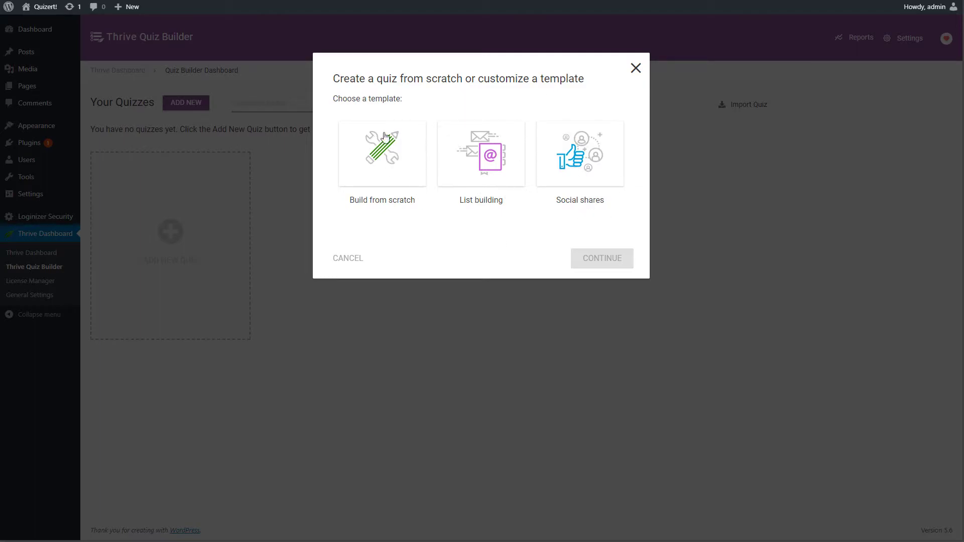
left_click(379, 154)
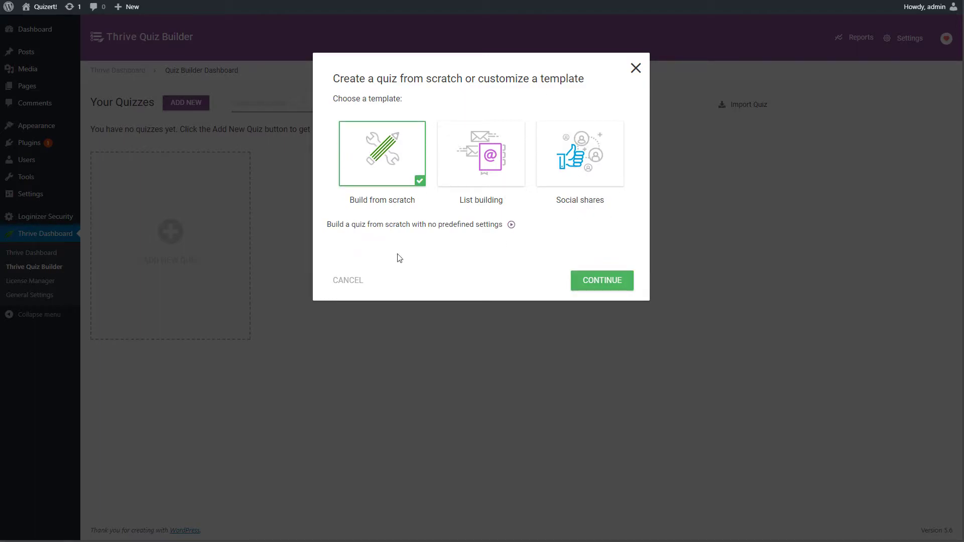
left_click(593, 280)
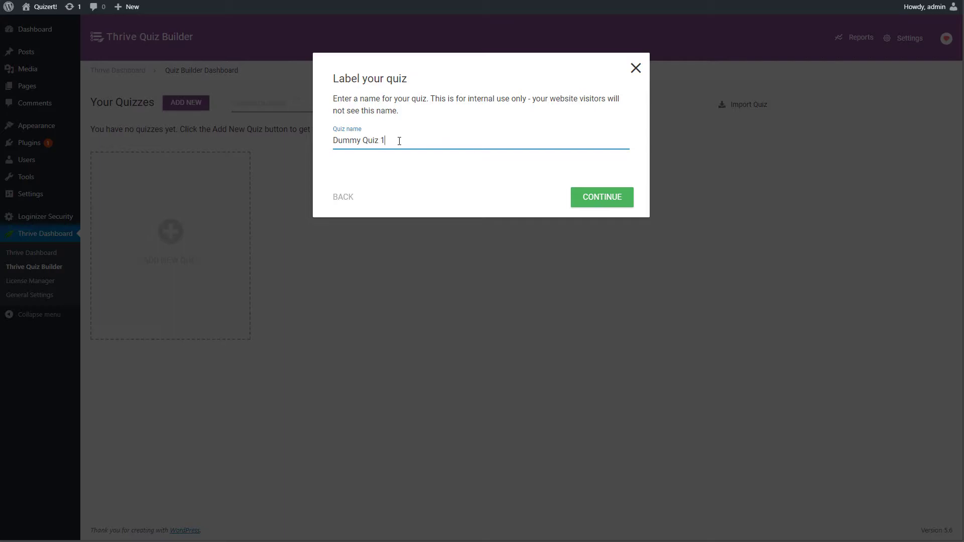
left_click(602, 200)
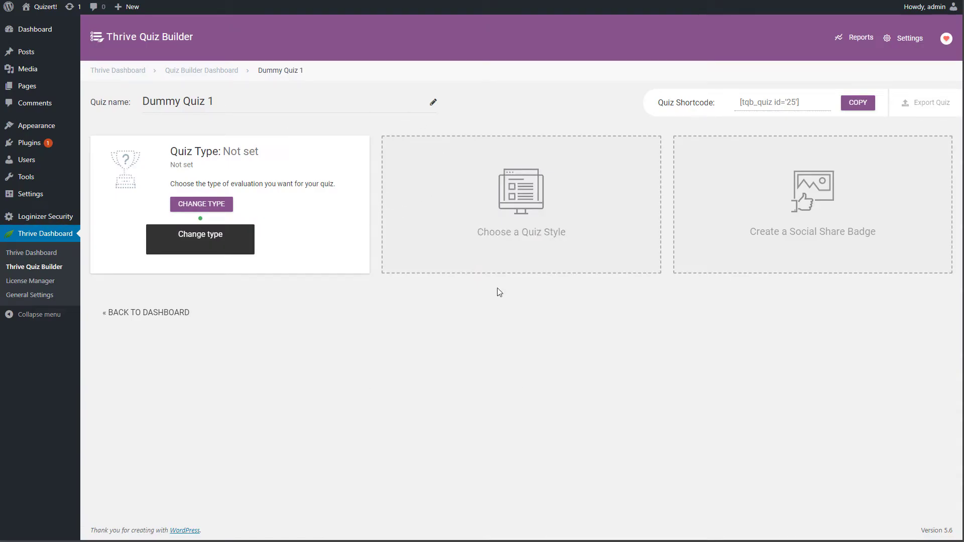
- Open the style selection for Dummy Quiz 1 and examine the available quiz style templates
left_click(493, 203)
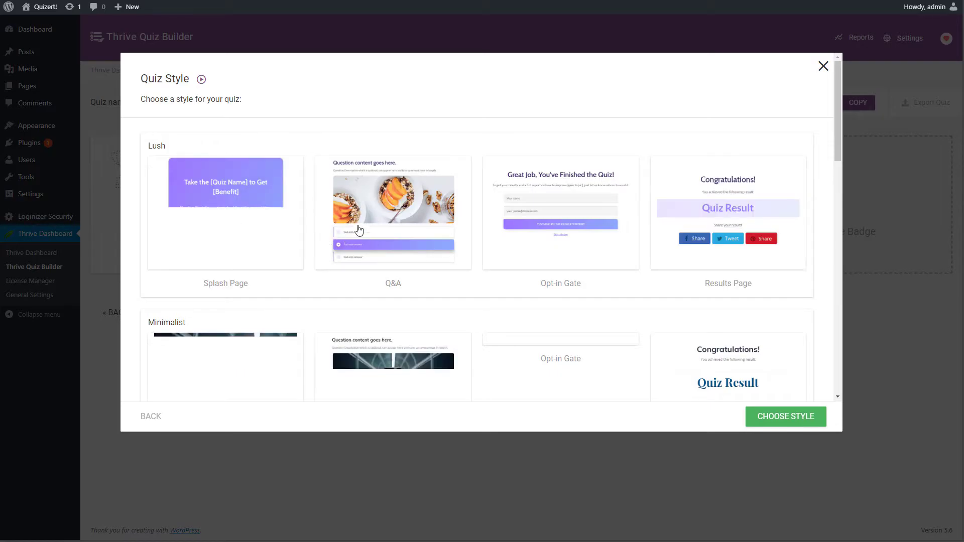
scroll(318, 221, "down", 1)
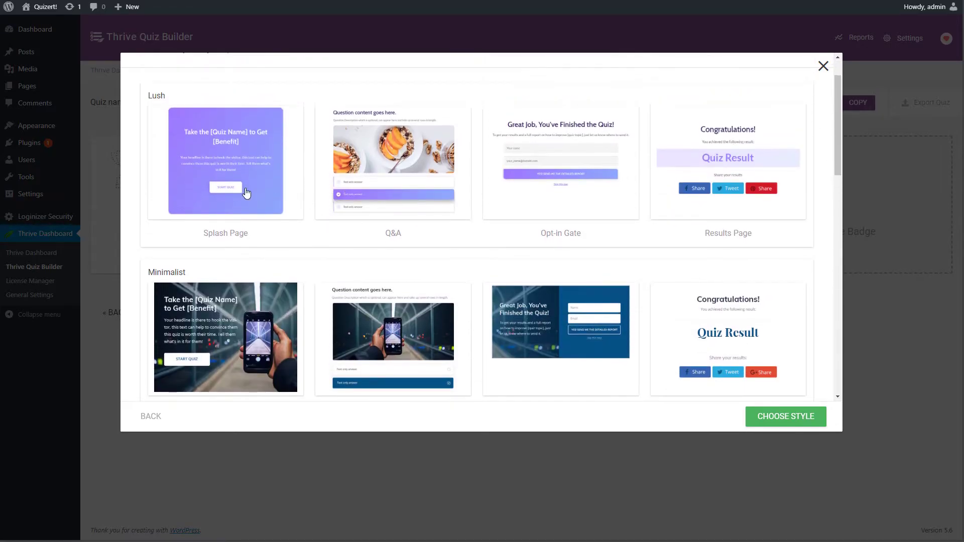
scroll(384, 195, "down", 6)
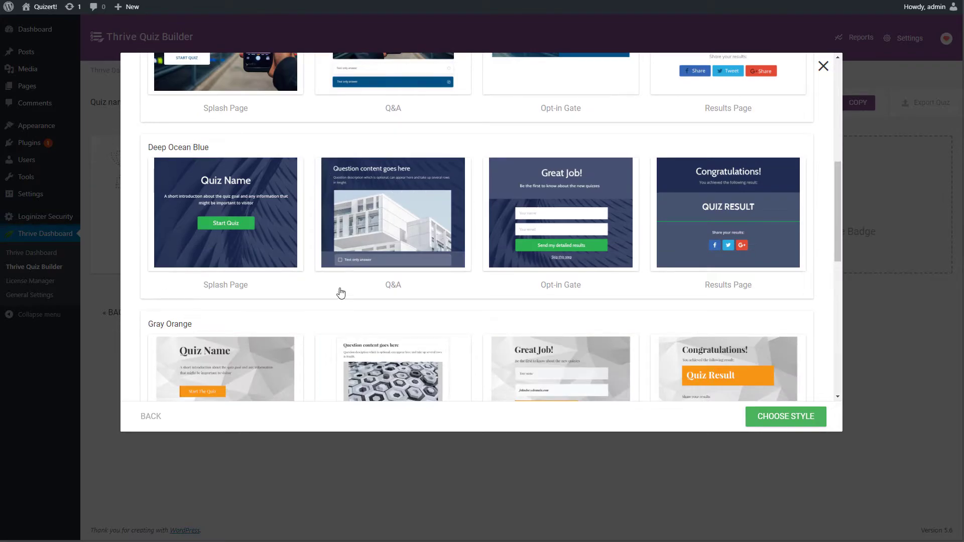
scroll(375, 241, "up", 1)
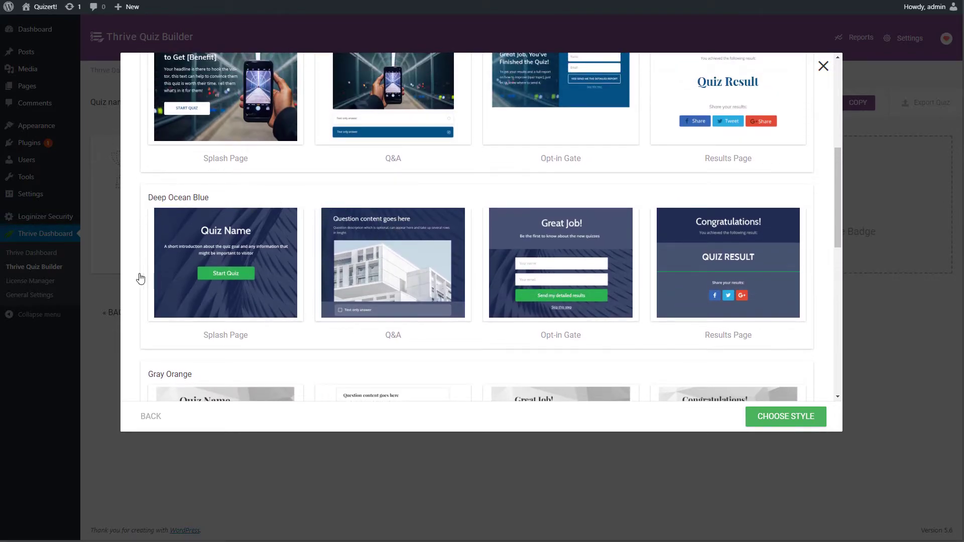
scroll(276, 301, "up", 6)
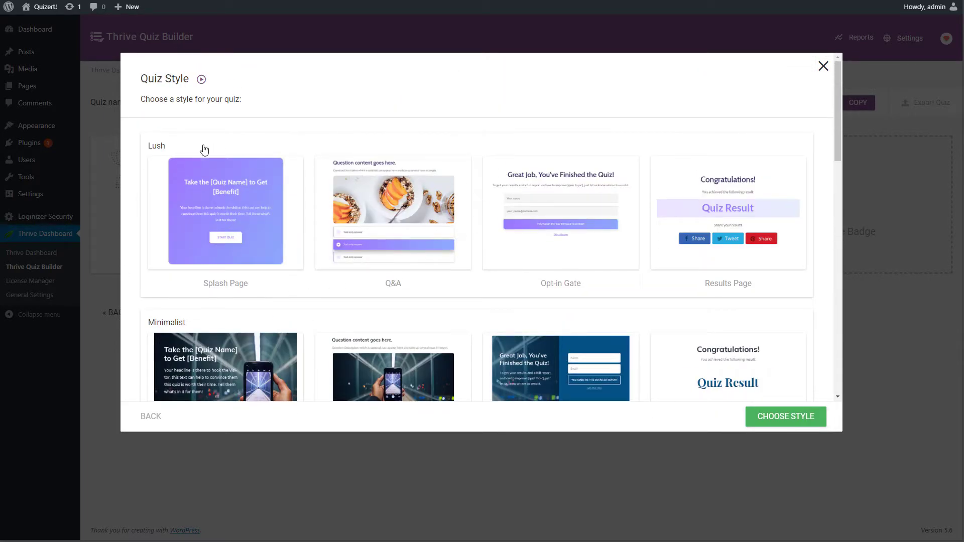
scroll(241, 189, "down", 10)
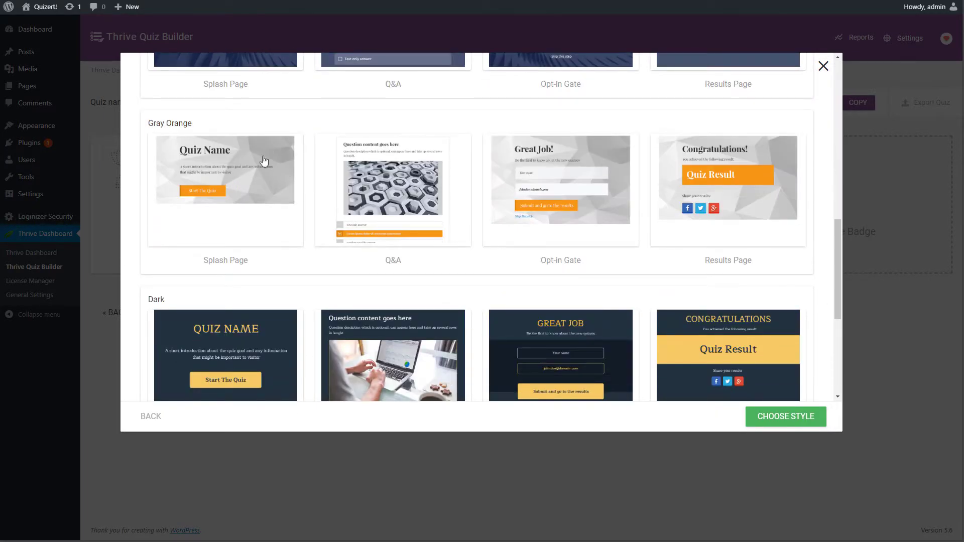
scroll(274, 111, "down", 3)
scroll(275, 111, "down", 2)
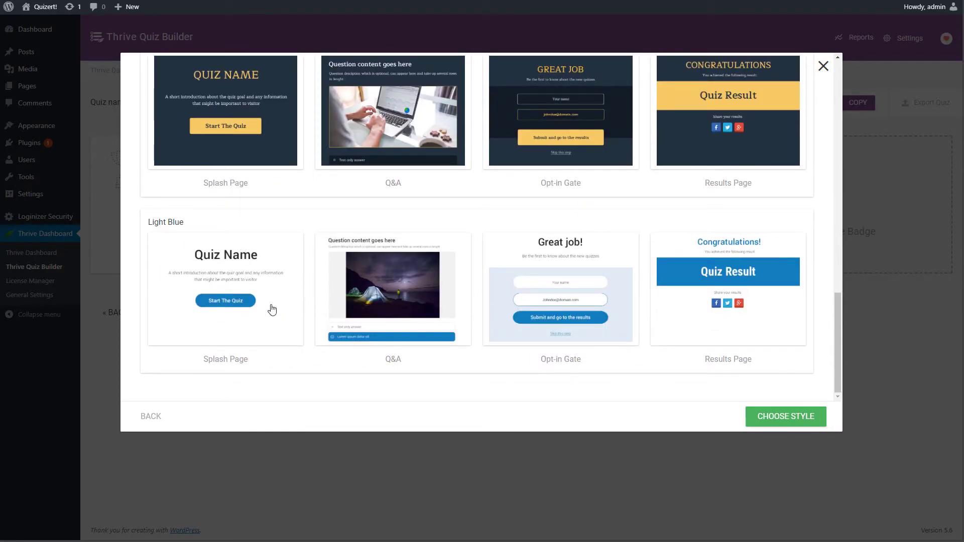
scroll(266, 300, "up", 10)
scroll(266, 297, "up", 4)
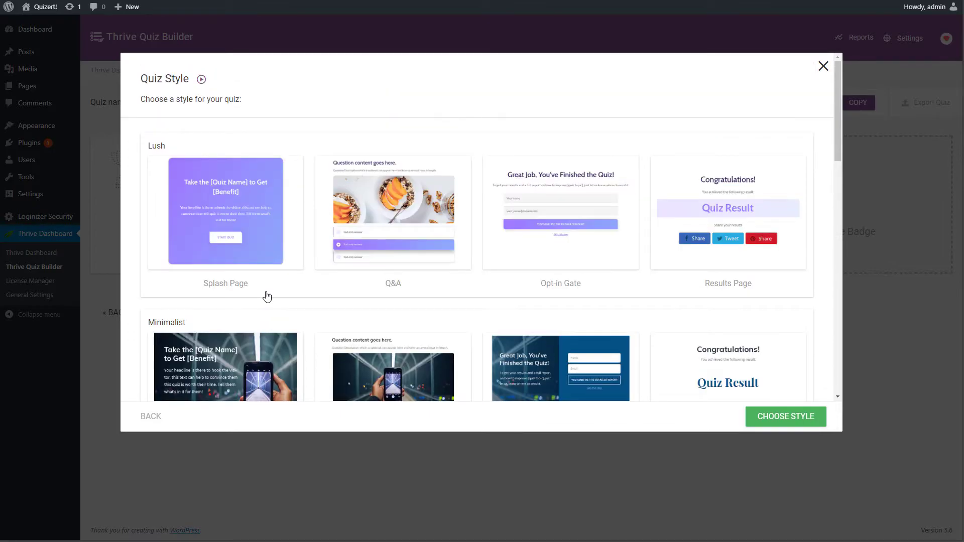
scroll(252, 295, "down", 12)
scroll(302, 307, "up", 2)
scroll(302, 308, "up", 8)
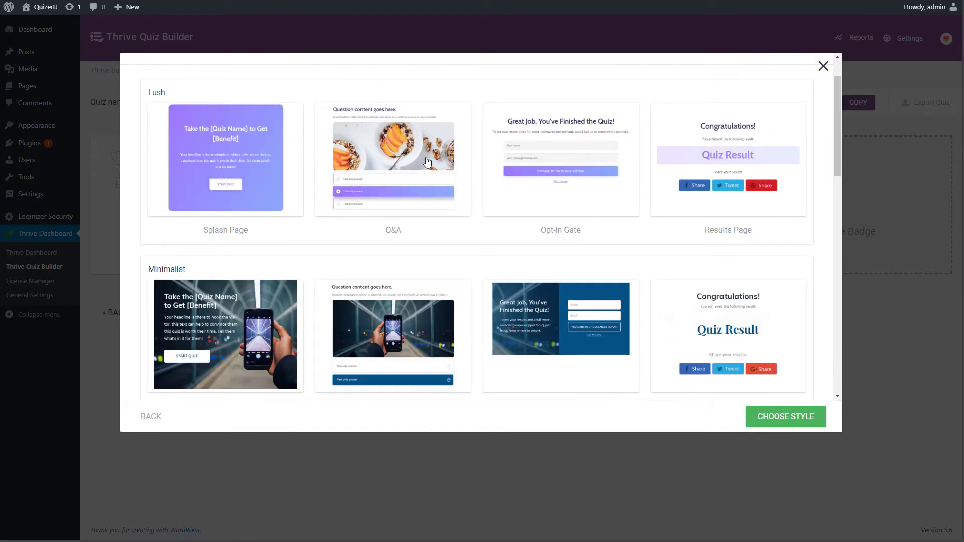
- Apply the Lush style to the quiz
left_click(313, 172)
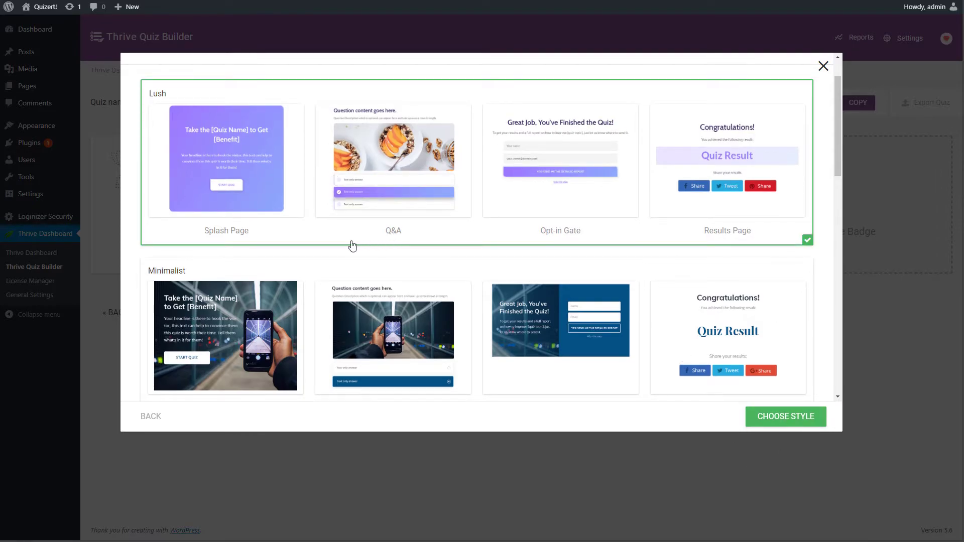
scroll(439, 243, "down", 5)
scroll(450, 245, "up", 6)
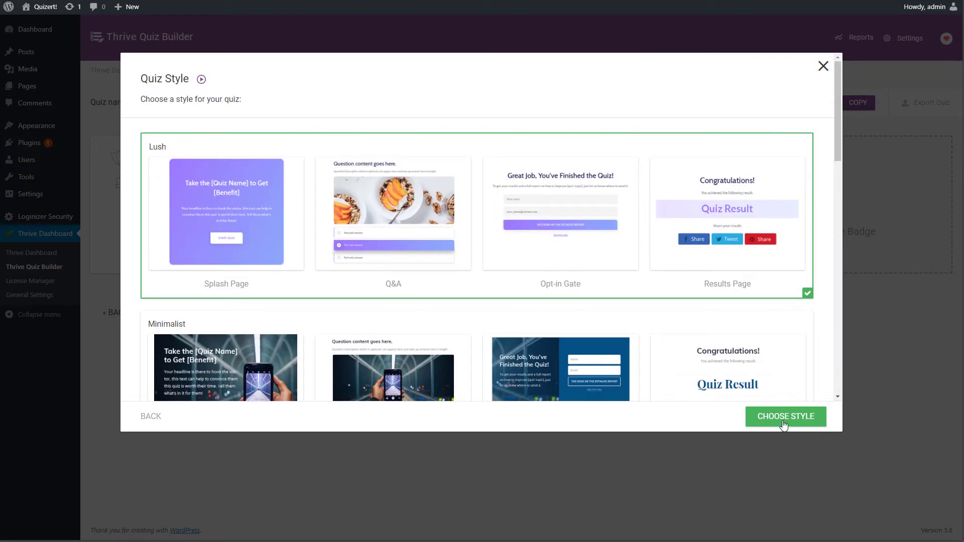
left_click(785, 427)
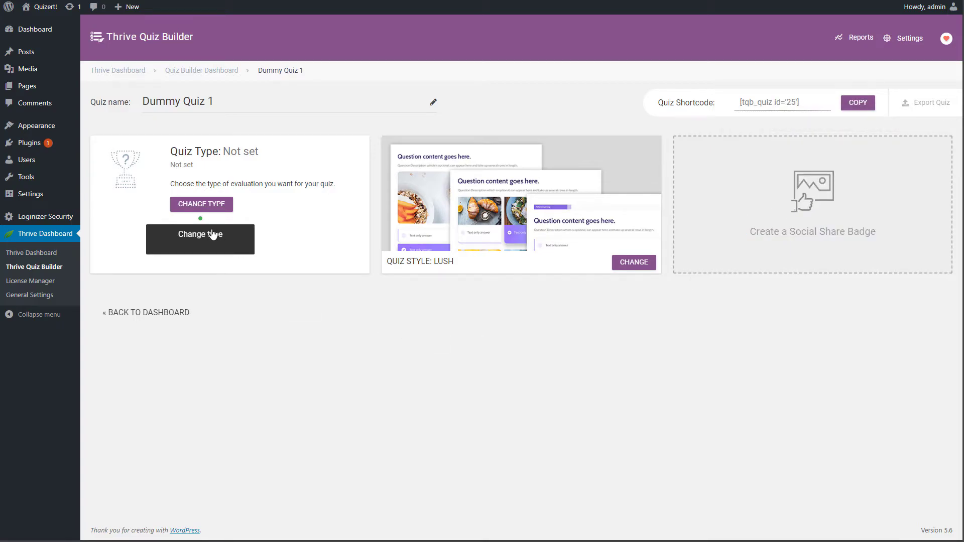
- Set the evaluation type of Dummy Quiz 1 to Category
left_click(213, 204)
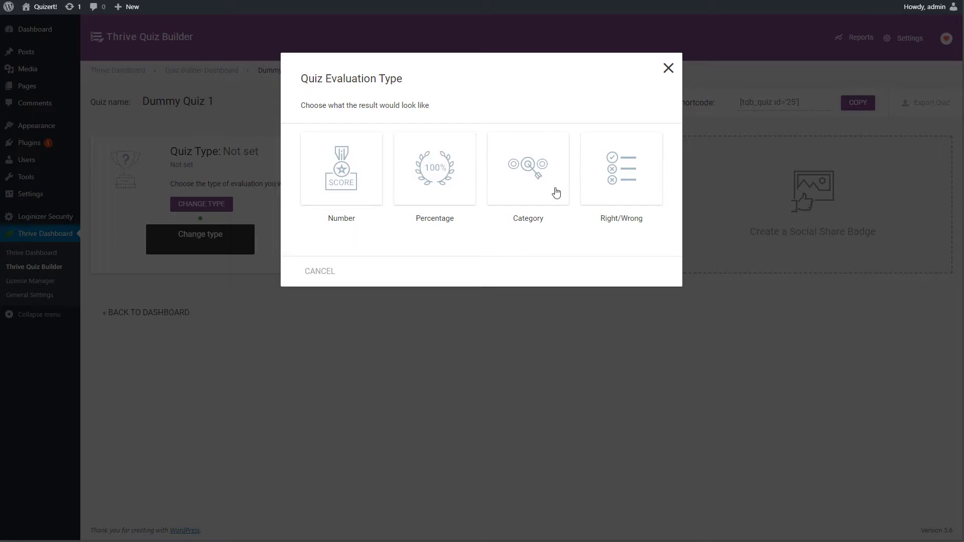
left_click(530, 169)
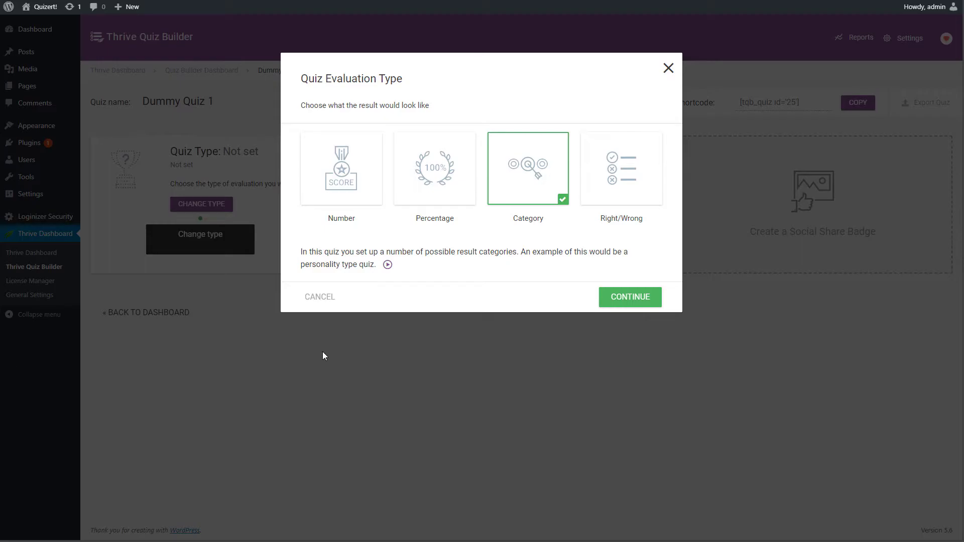
left_click(630, 296)
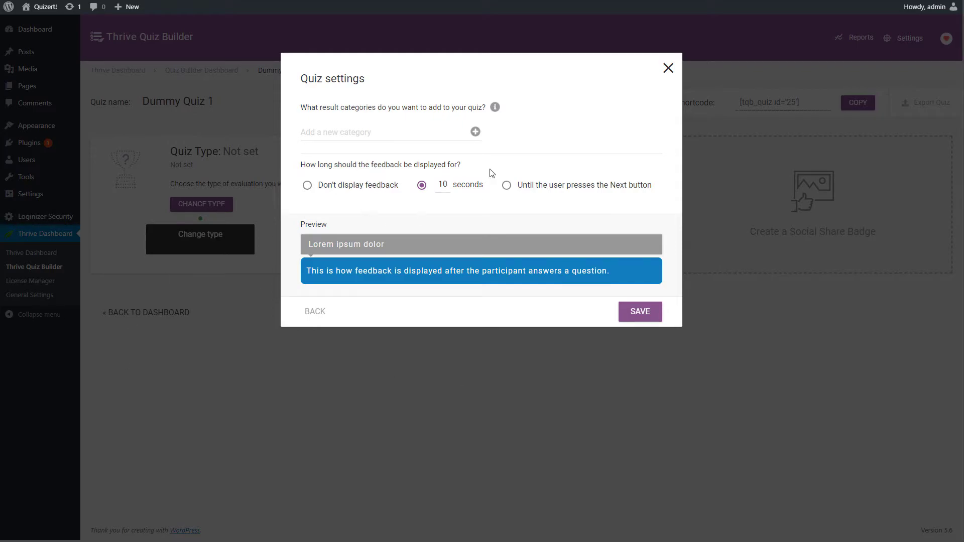
- Add the result categories "site 1", "site 2" and "site 3", show feedback until the visitor continues with Next, and save the quiz settings
left_click(381, 132)
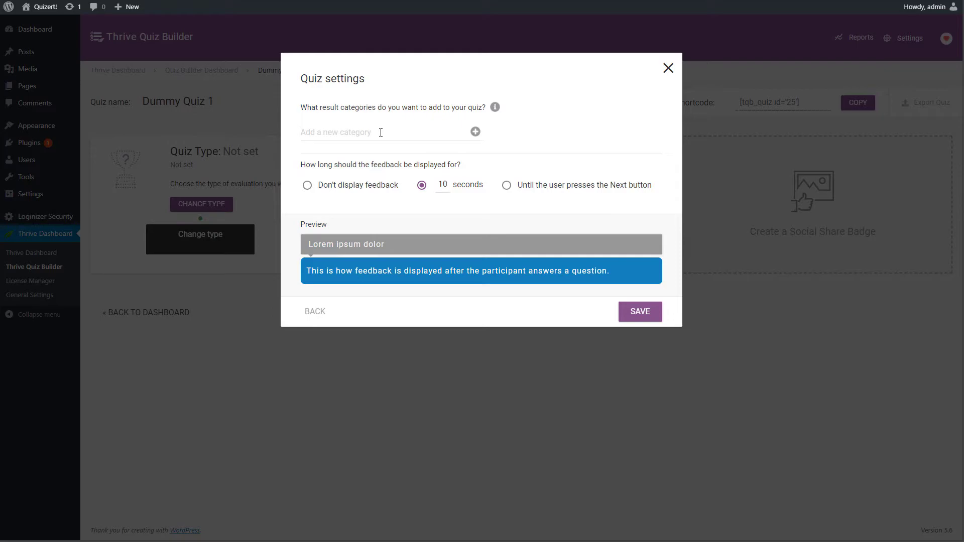
type("site 1")
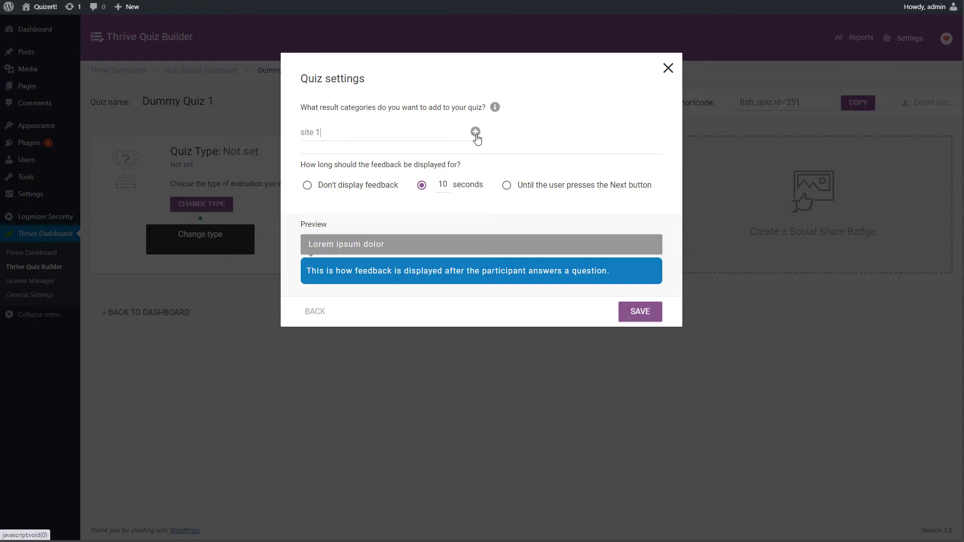
triple_click(317, 132)
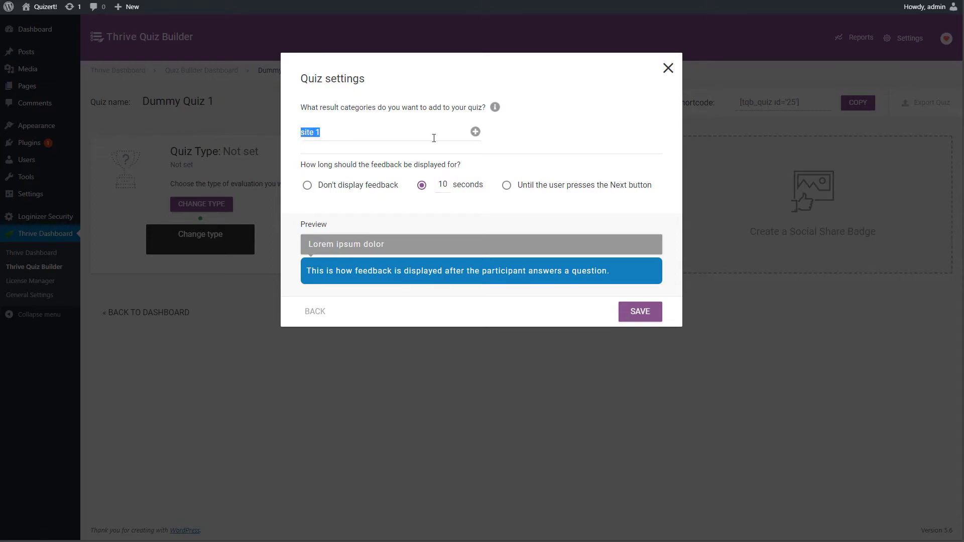
left_click(476, 131)
type("site ")
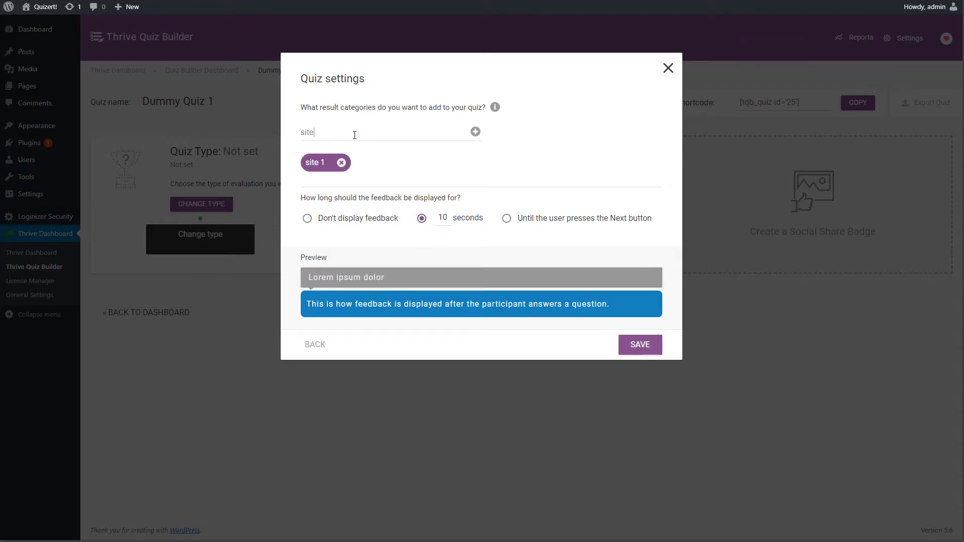
type("2")
left_click(476, 132)
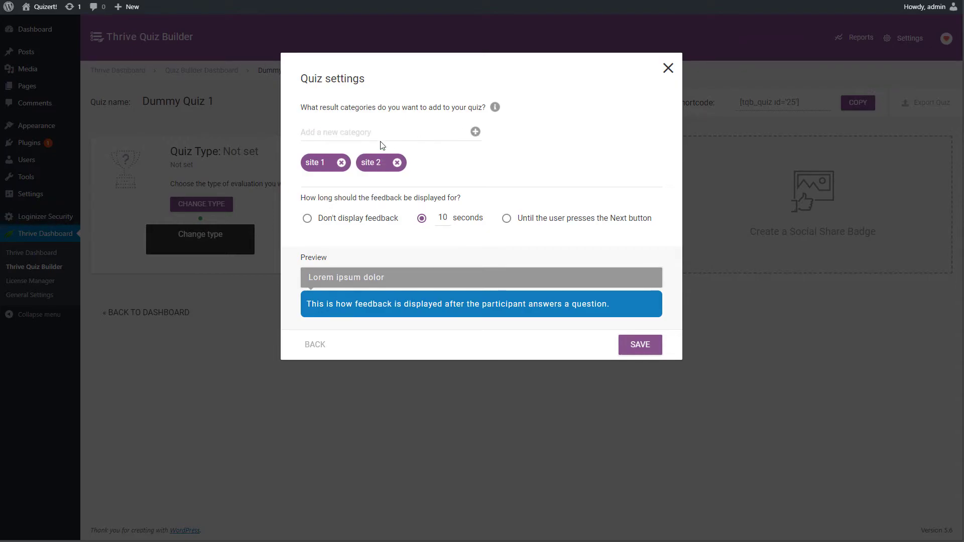
type("site 3")
left_click(476, 131)
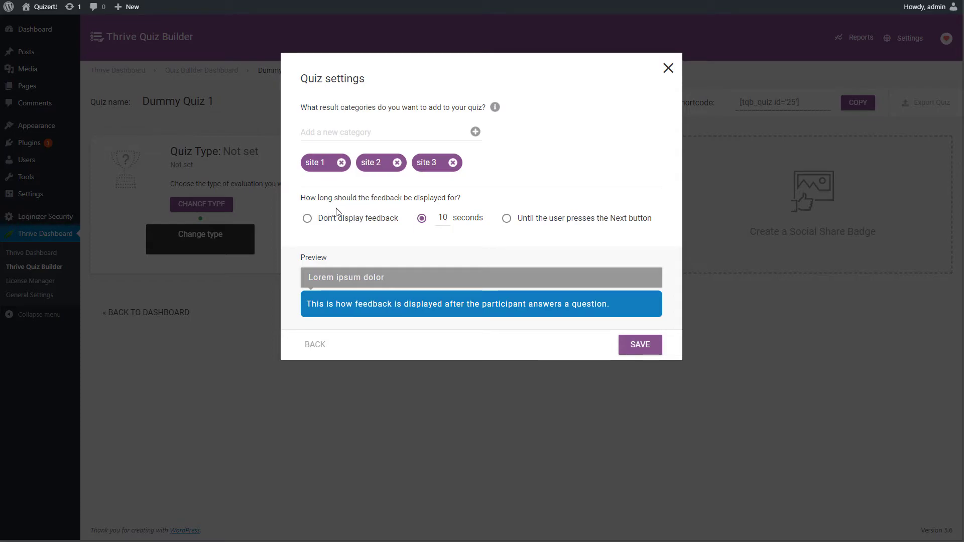
left_click(508, 219)
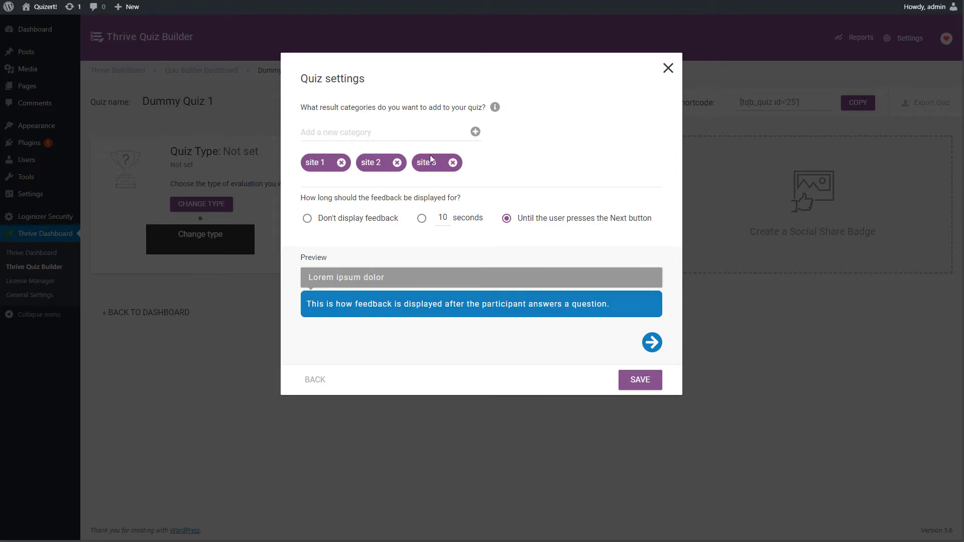
left_click(635, 380)
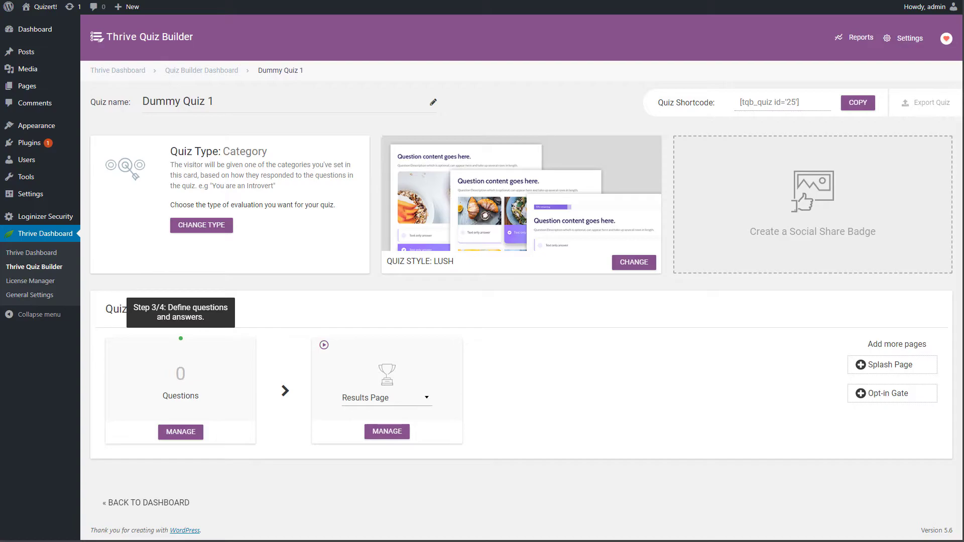
- Open the quiz's question manager and start a Multiple Choice with Buttons question reading "What is your ideal first date?"
left_click(181, 432)
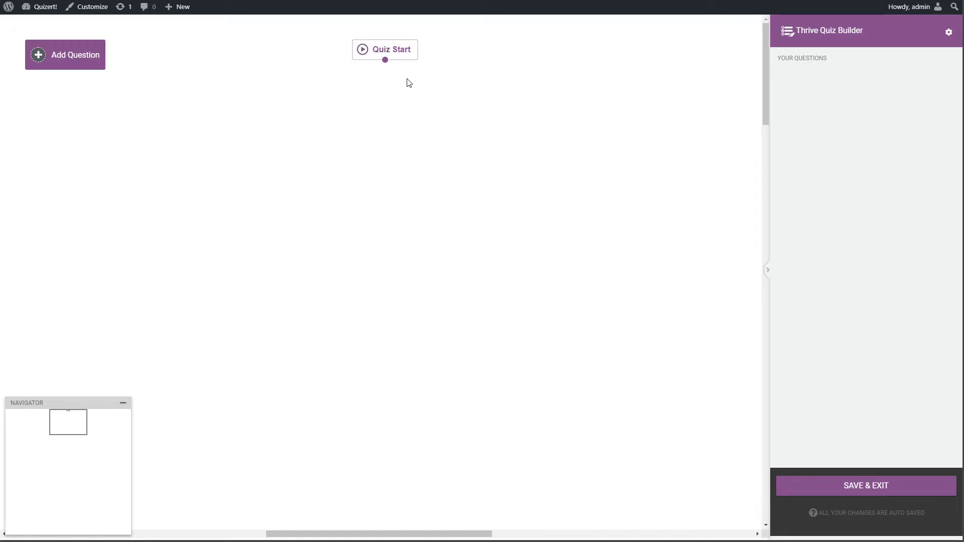
left_click_drag(384, 61, 390, 126)
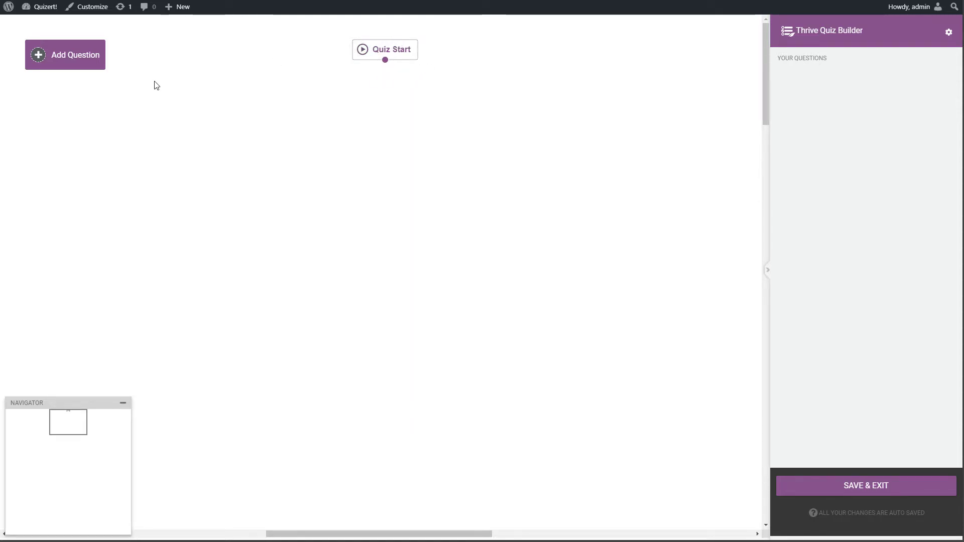
left_click(44, 60)
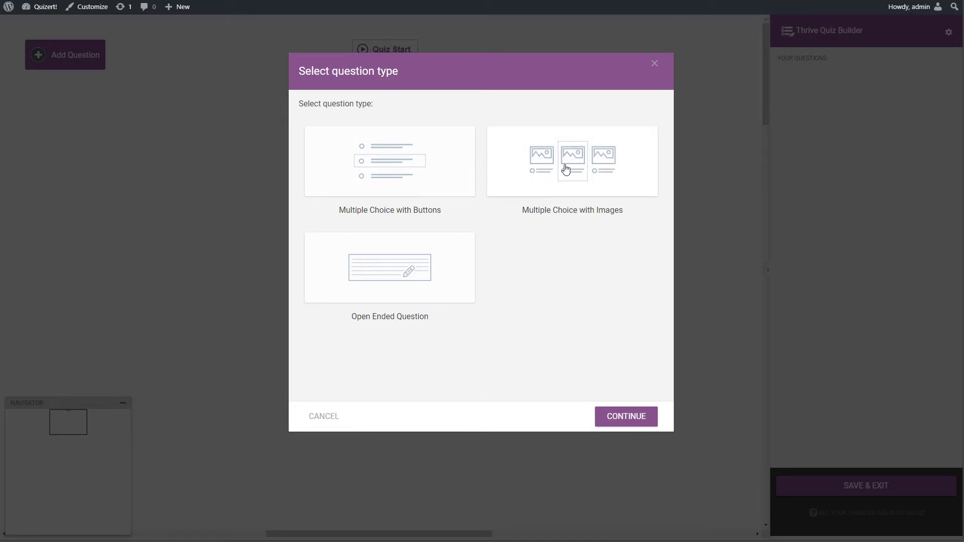
left_click(411, 173)
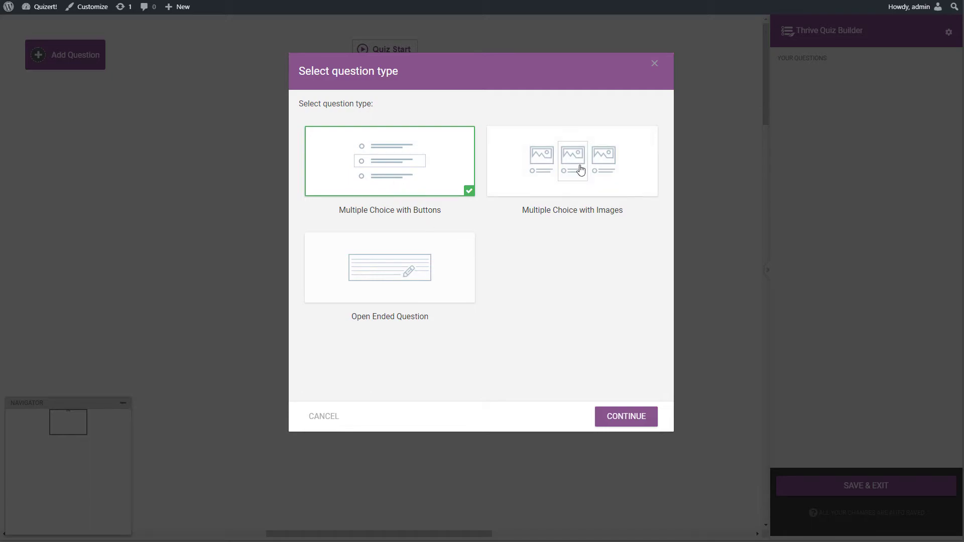
left_click(620, 417)
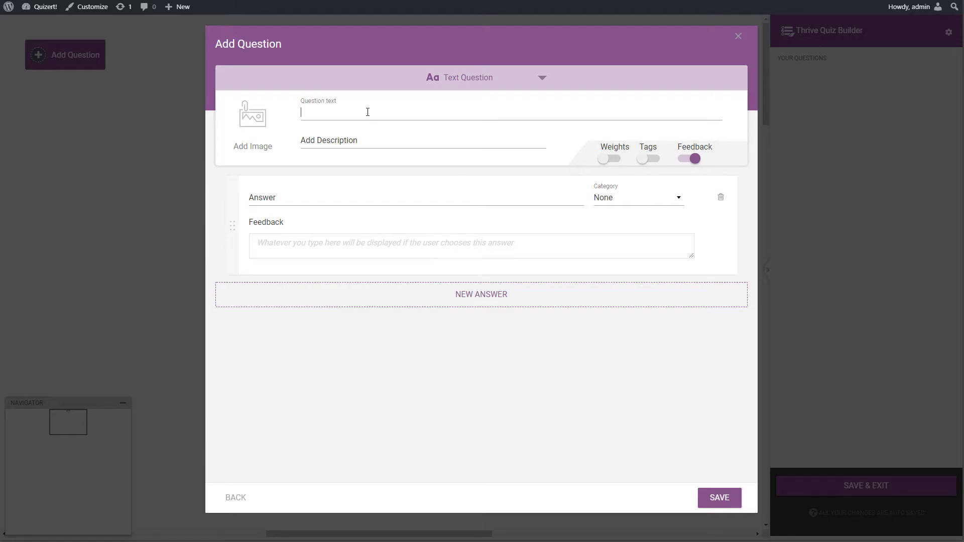
type("What is your ideal first date?")
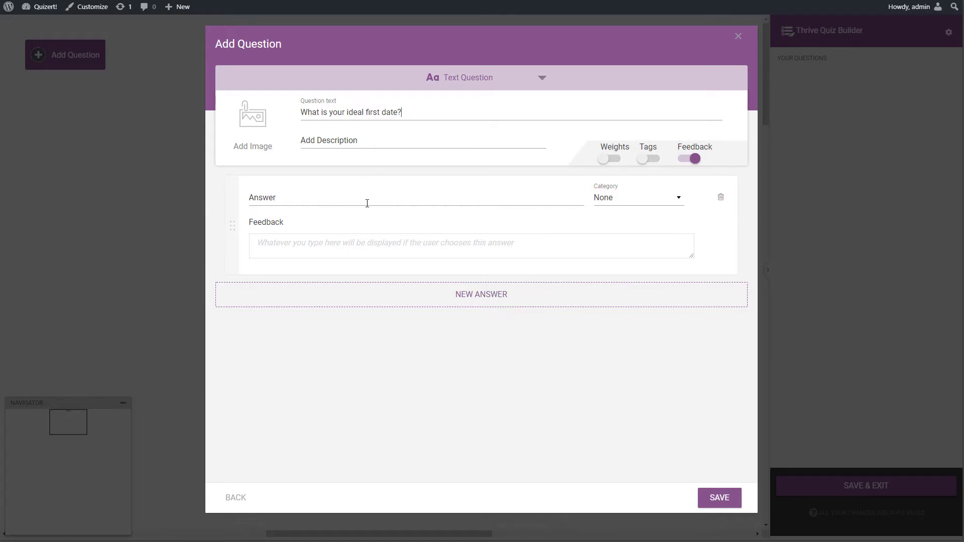
- Disable Feedback and enable Weights for the question
left_click(689, 158)
left_click(613, 159)
left_click(612, 158)
left_click(618, 160)
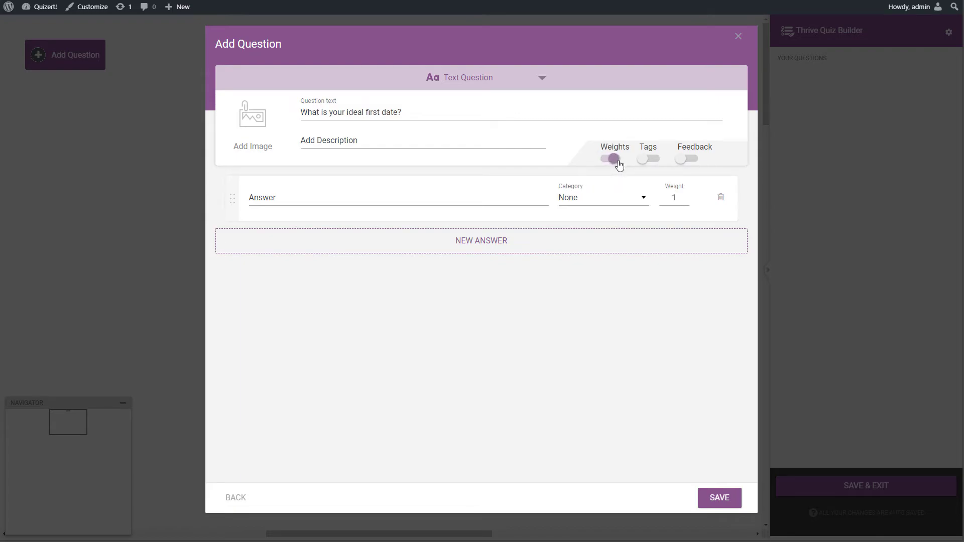
- Fill in the first answer as "A night out at a fancy restaurant" and assign it to category site 1
left_click(448, 190)
left_click(606, 202)
left_click(609, 200)
left_click(414, 197)
type("A night out at a fancy restaurant")
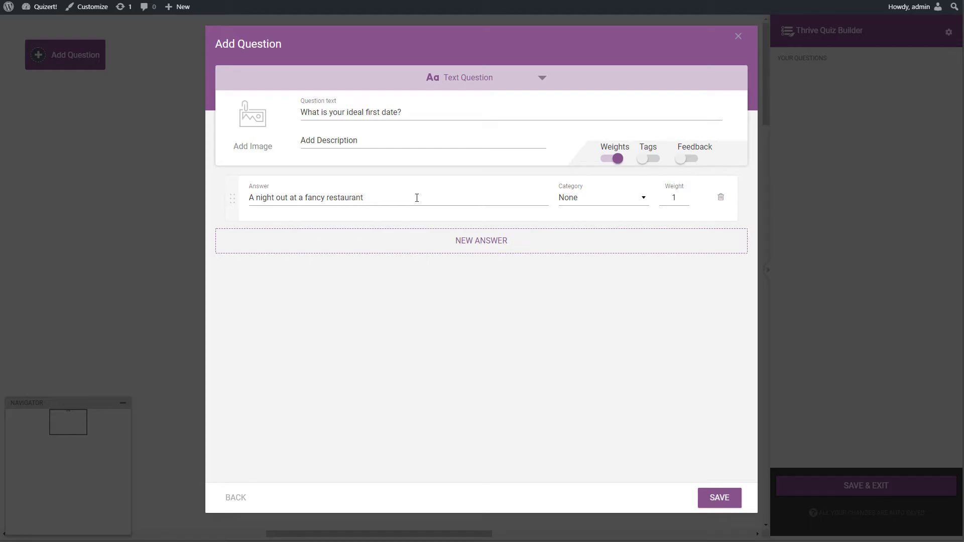
left_click(587, 204)
left_click(588, 205)
left_click(640, 197)
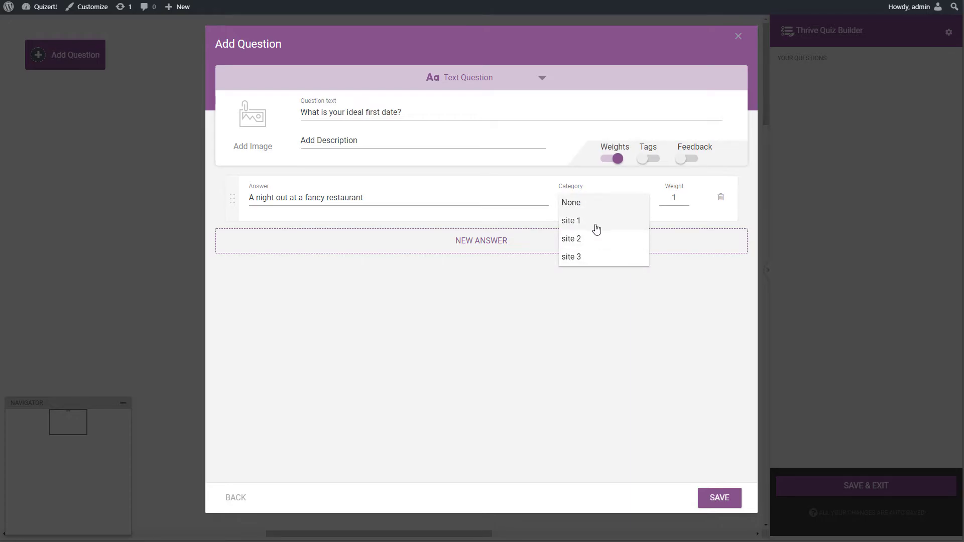
left_click(597, 227)
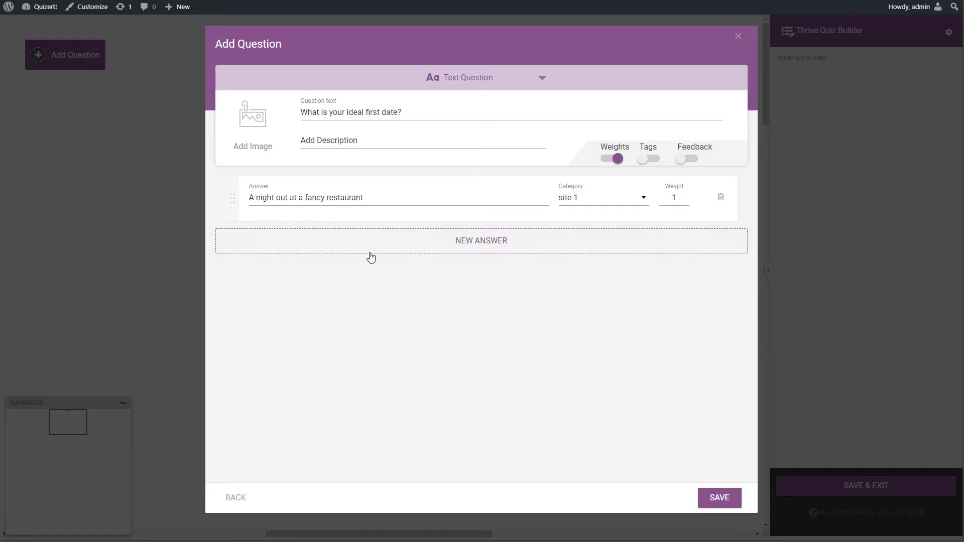
- Add a second answer "Walk in the park" and assign it to category site 2
left_click(469, 242)
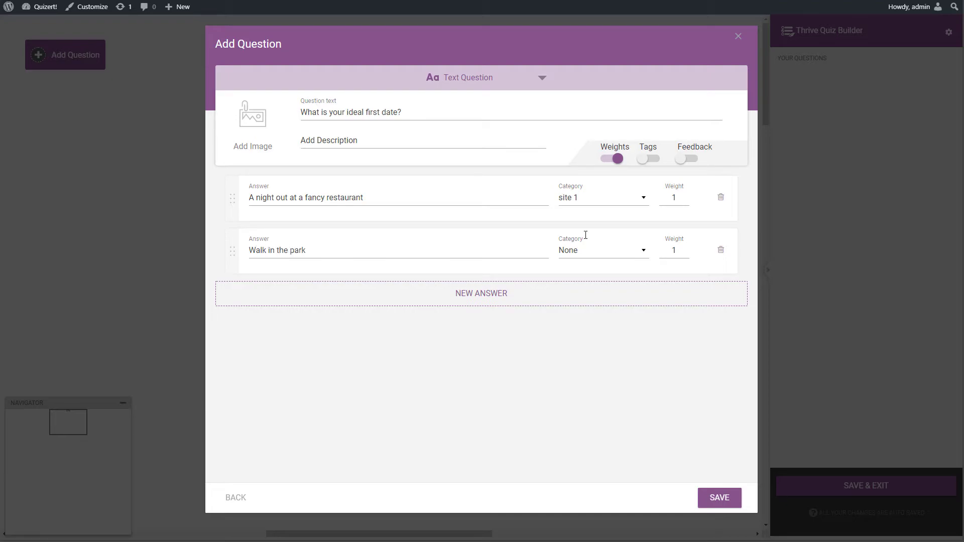
left_click(644, 256)
left_click(641, 255)
left_click(610, 251)
left_click(613, 196)
left_click(597, 245)
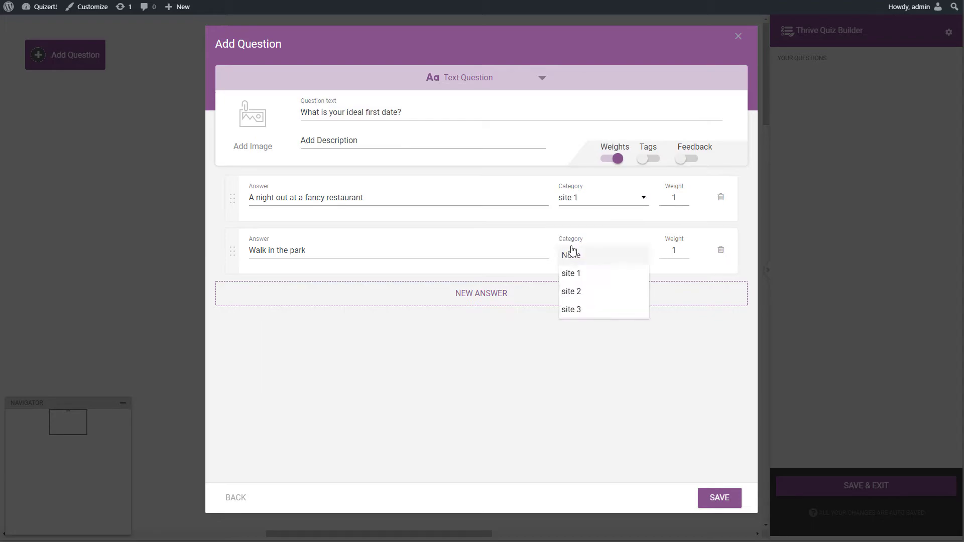
left_click(590, 295)
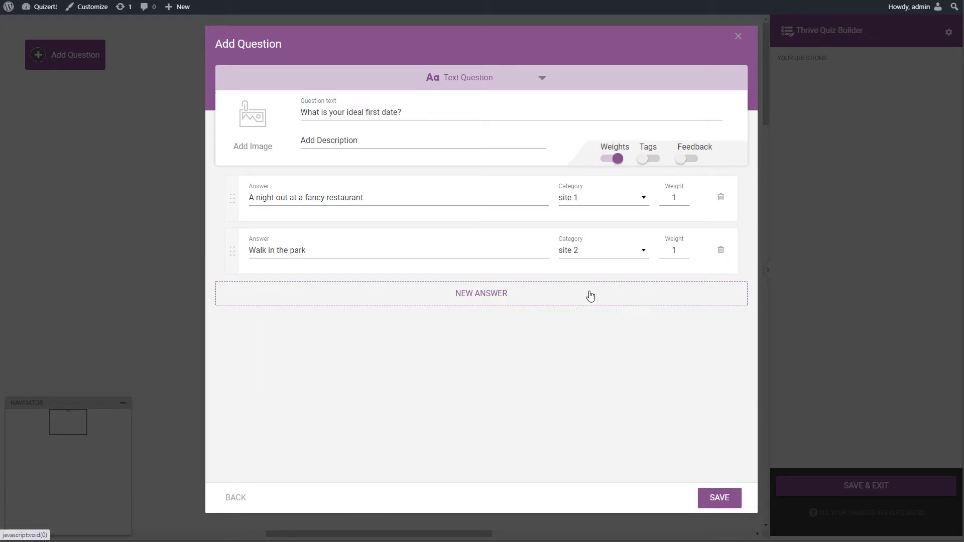
- Add a third answer "Dinner and dancing" in category site 3 and save the question
left_click(521, 302)
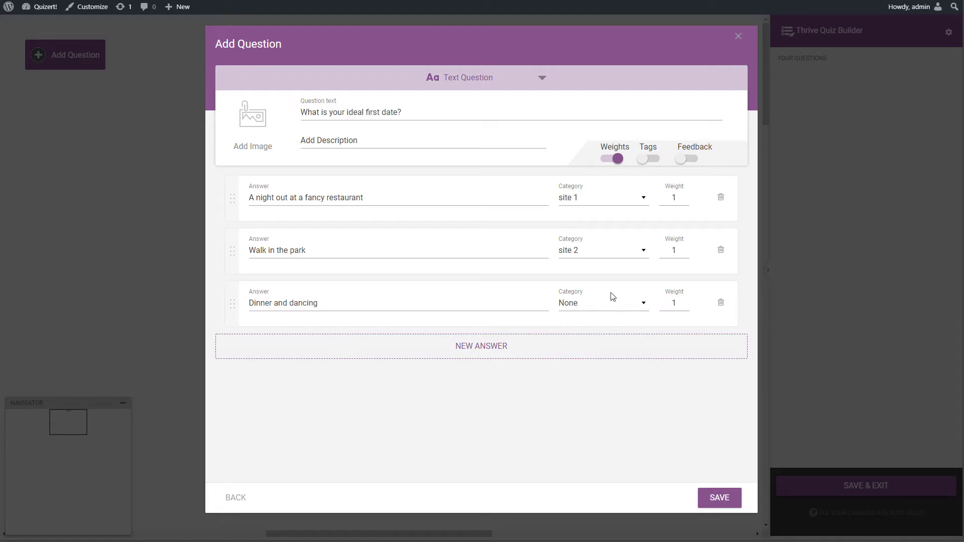
left_click(580, 300)
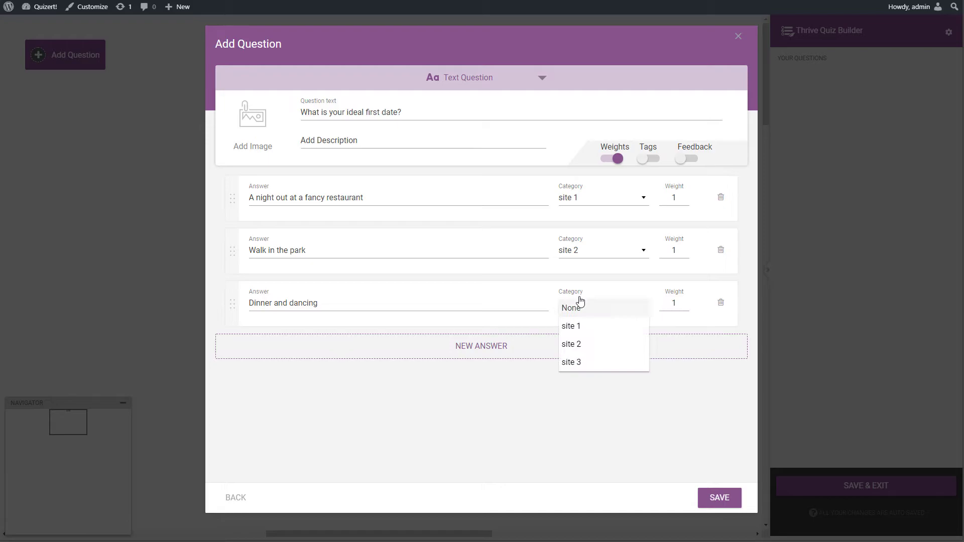
left_click(586, 364)
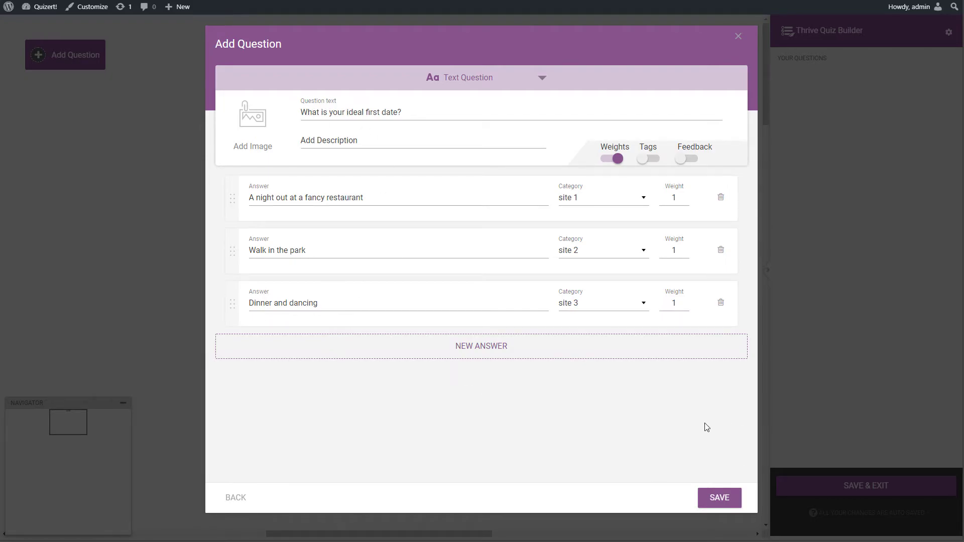
left_click(703, 499)
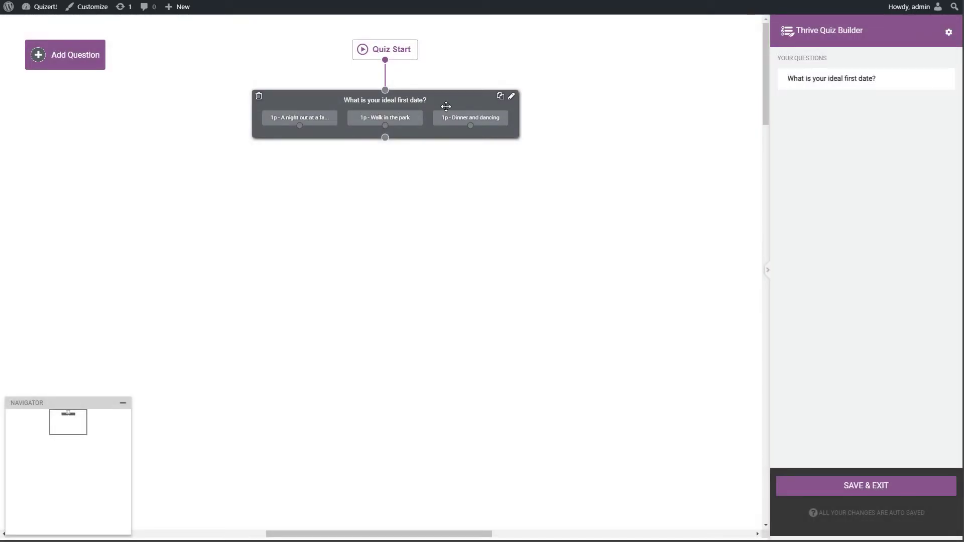
- Move the question block lower on the canvas and align it directly beneath Quiz Start
left_click_drag(445, 104, 448, 149)
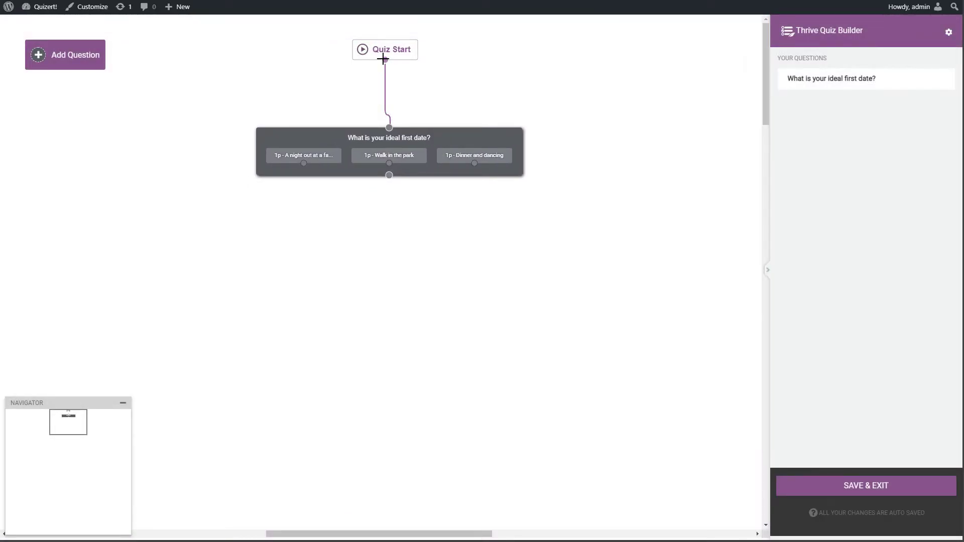
left_click_drag(426, 133, 422, 130)
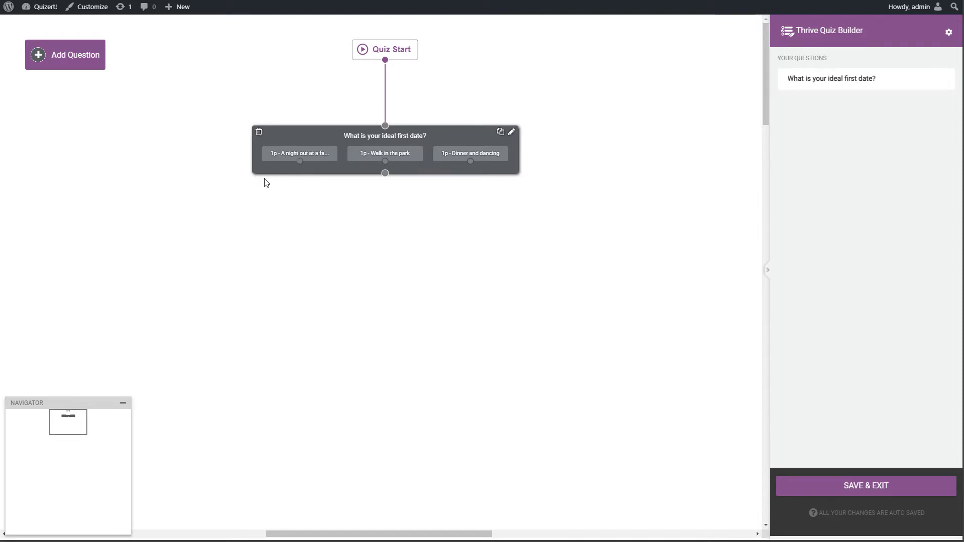
- Duplicate the question block, place the copy beneath the original, and connect the original's output to the copy
left_click(500, 132)
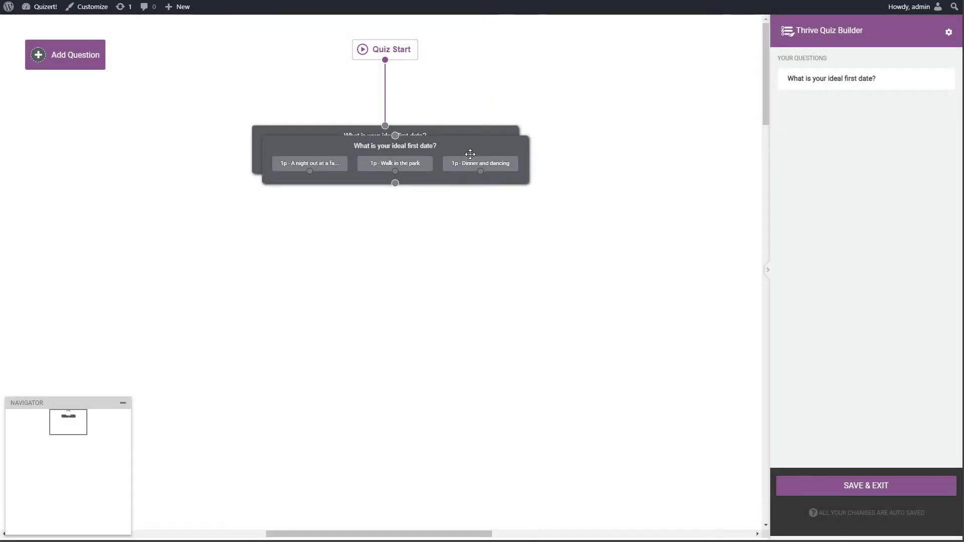
left_click_drag(470, 150, 455, 220)
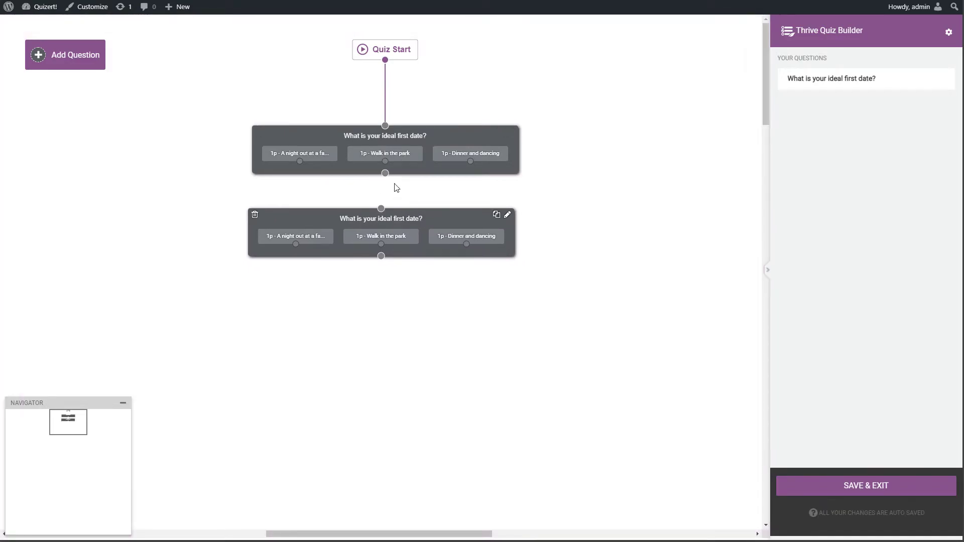
left_click_drag(385, 173, 418, 226)
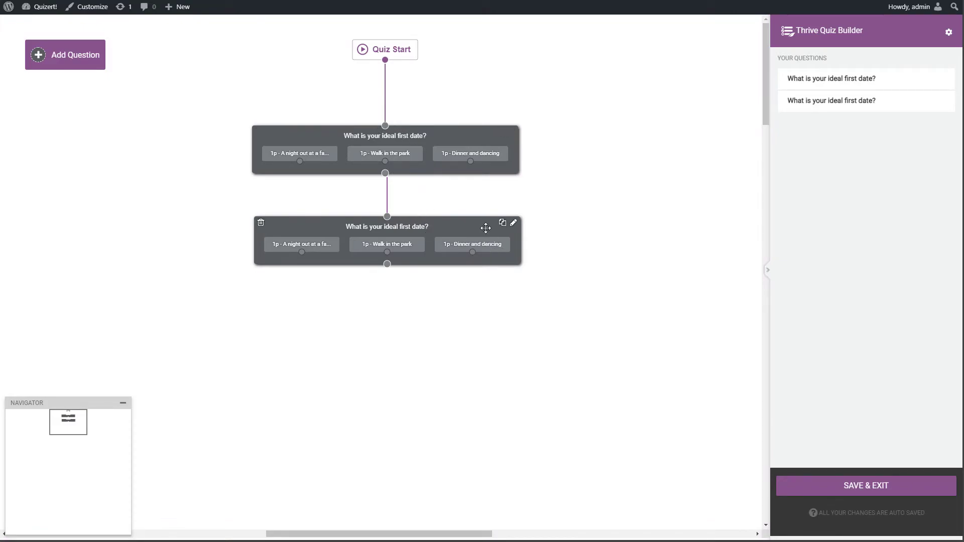
- Duplicate the second question block and place the copy below it, offset to the right
left_click(502, 223)
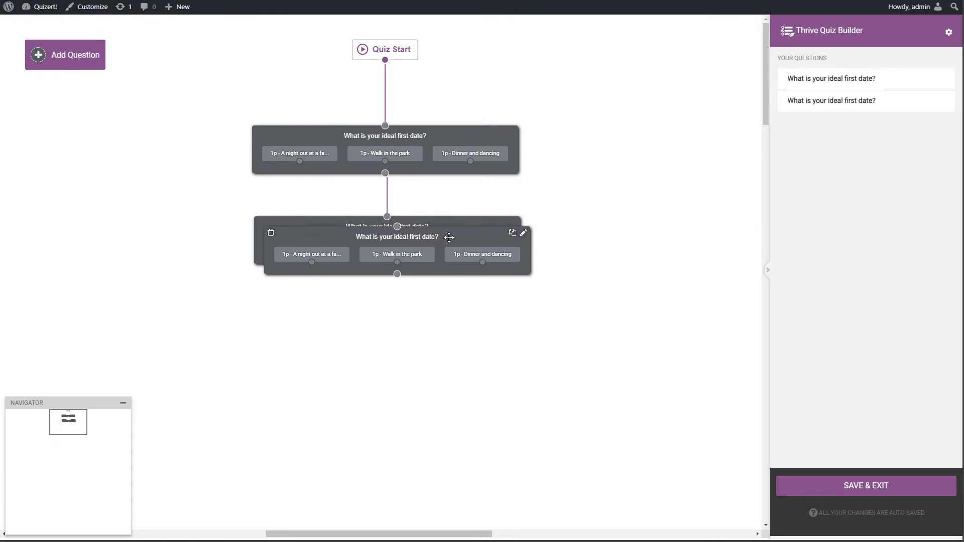
left_click_drag(450, 237, 586, 356)
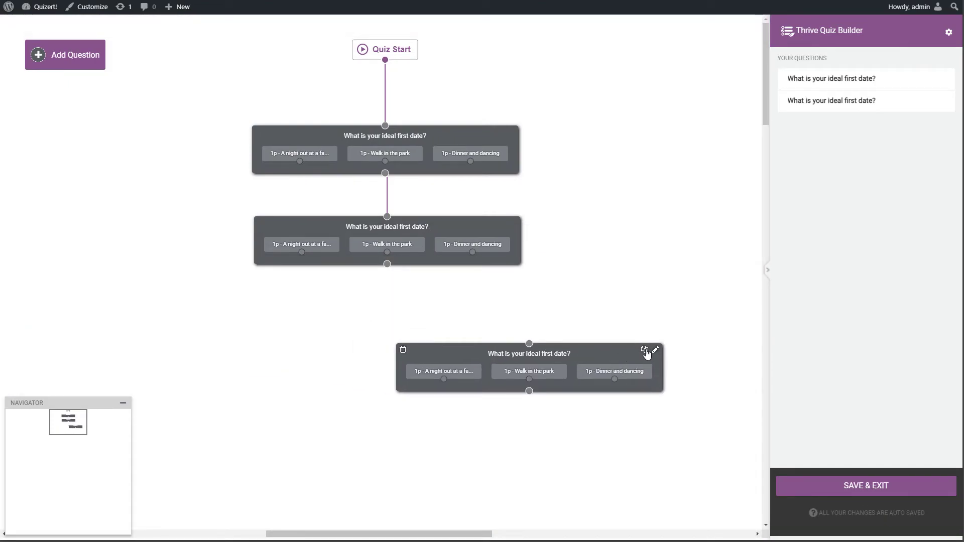
- Duplicate the third question block twice and spread the three blocks left, right and centre beneath the second question
left_click(646, 351)
left_click_drag(520, 365, 178, 318)
left_click_drag(491, 354, 372, 410)
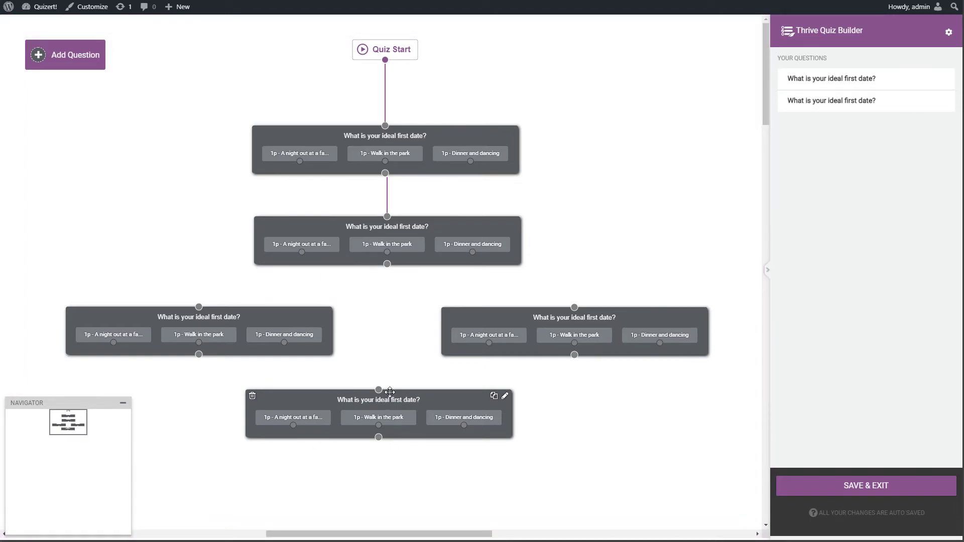
- Connect each of the second question's three answers to its own lower question block: first to left, second to centre, third to right
left_click_drag(302, 251, 199, 306)
left_click_drag(267, 319, 218, 324)
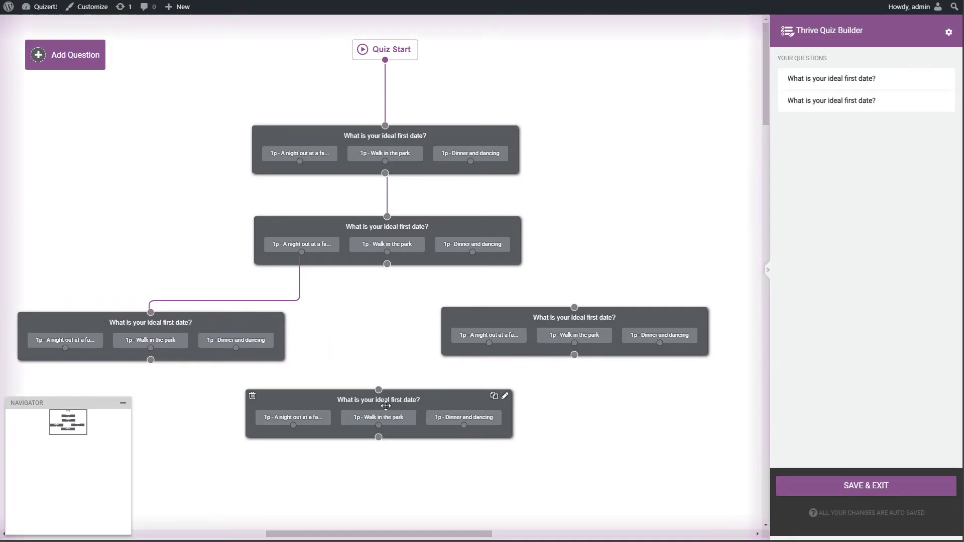
left_click_drag(386, 421, 390, 439)
left_click_drag(386, 251, 383, 407)
mouse_move(474, 252)
left_mouse_down()
mouse_move(575, 307)
mouse_move(663, 327)
mouse_move(644, 346)
left_mouse_up()
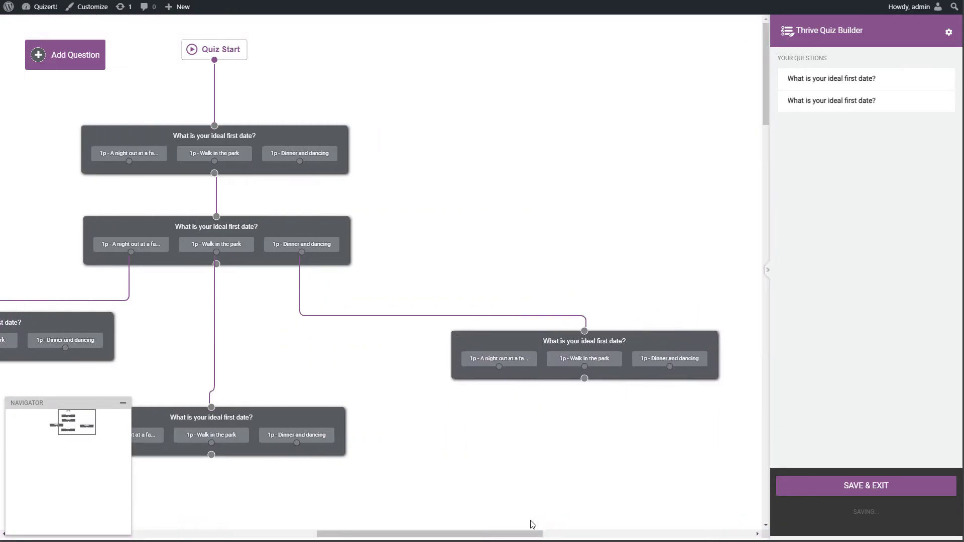
- Tidy the branch layout by spacing the outer question blocks apart and aligning the centre one directly beneath the second question
left_click_drag(533, 534, 446, 534)
left_click_drag(525, 433, 551, 438)
left_click_drag(351, 320, 282, 319)
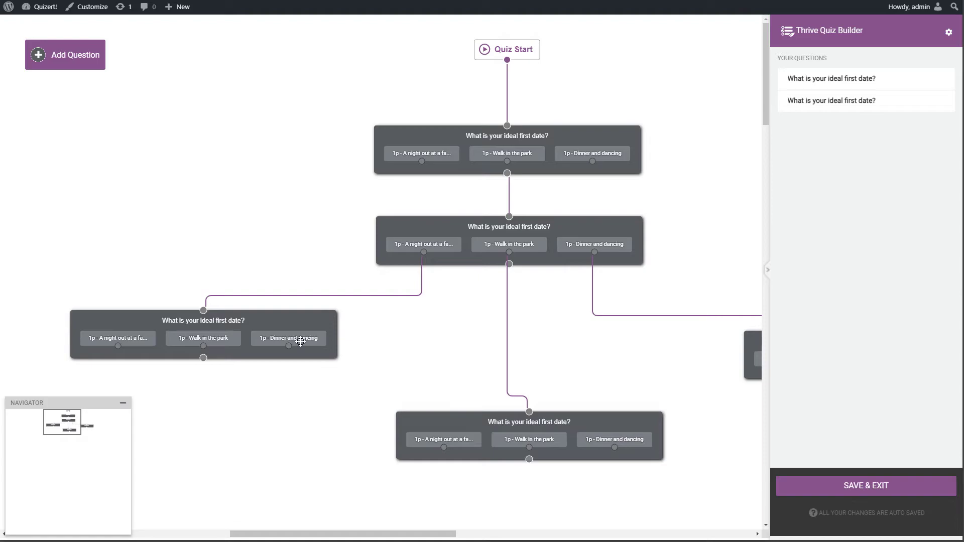
left_click_drag(387, 534, 414, 536)
left_click_drag(156, 324, 208, 328)
left_click_drag(682, 340, 631, 337)
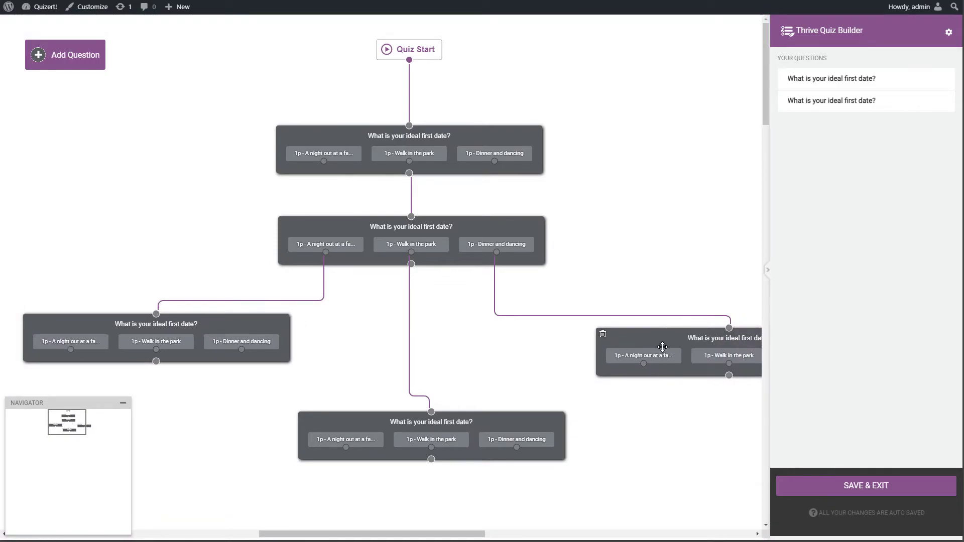
mouse_move(287, 334)
left_click_drag(472, 422, 450, 424)
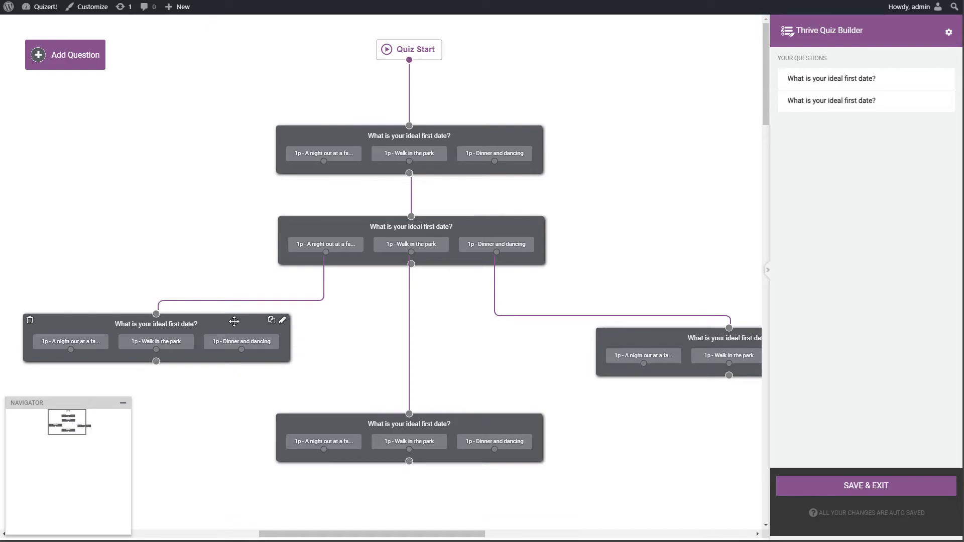
mouse_move(402, 535)
left_mouse_down()
mouse_move(467, 536)
mouse_move(401, 537)
left_mouse_up()
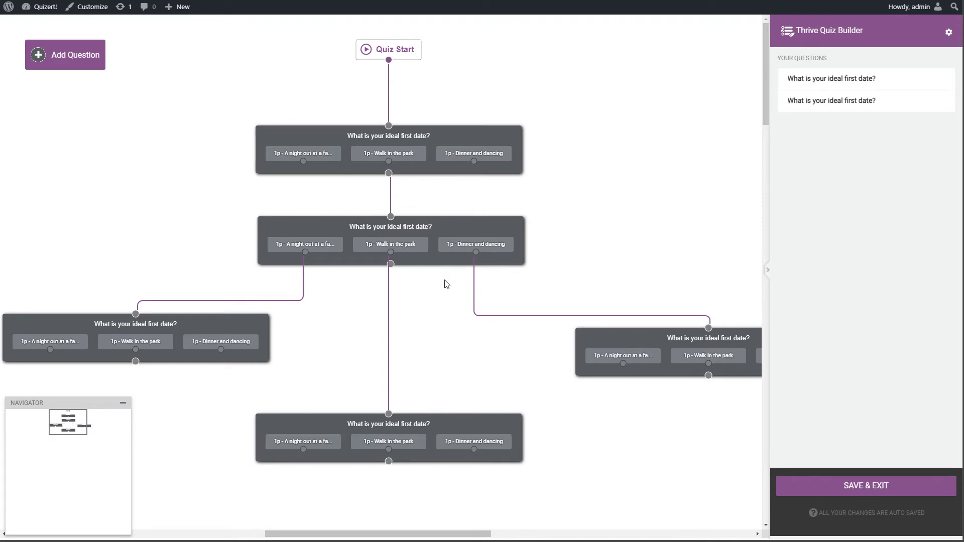
- Save and exit the question editor, and add a splash page to the quiz structure
left_click(860, 486)
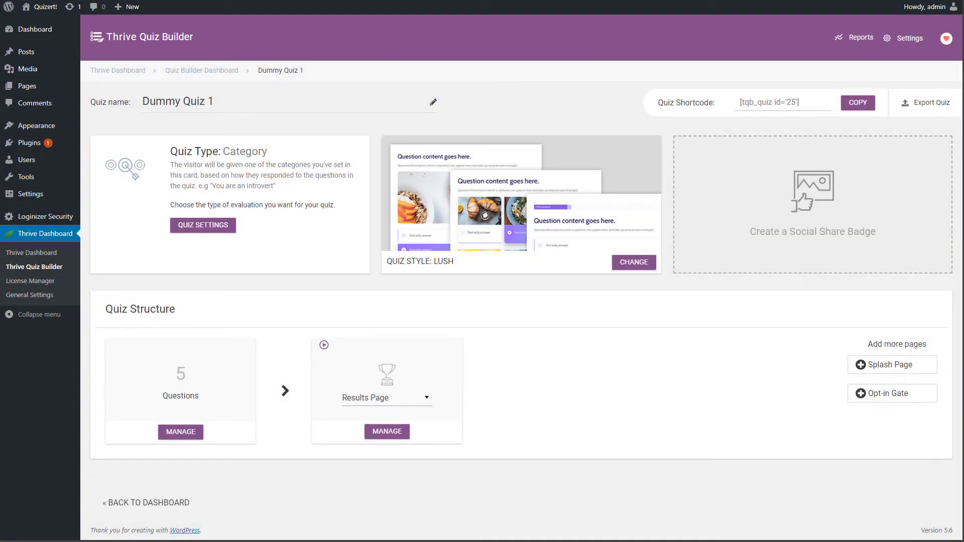
left_click(857, 371)
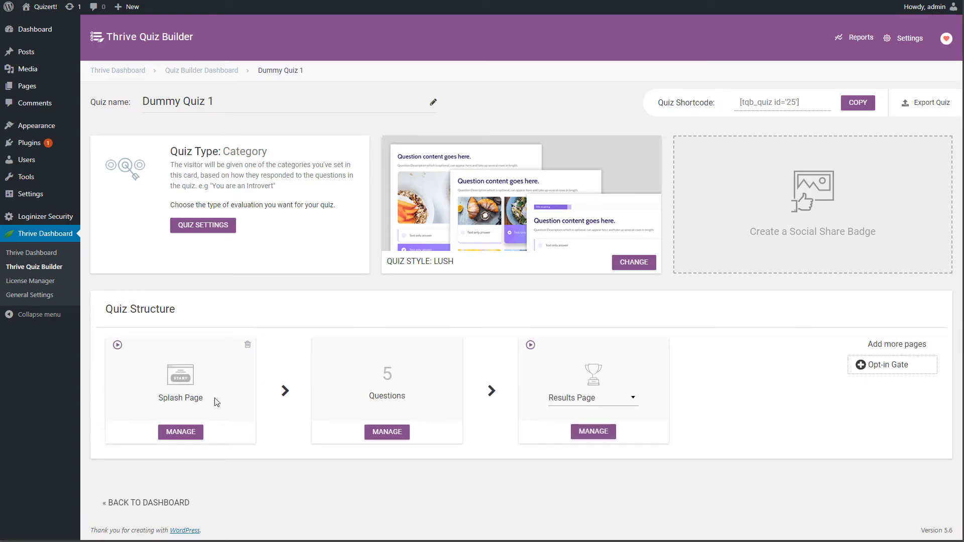
- Open the First Splash Page design for editing and replace its headline with "Which Dating Site Is Best For You"
left_click(180, 432)
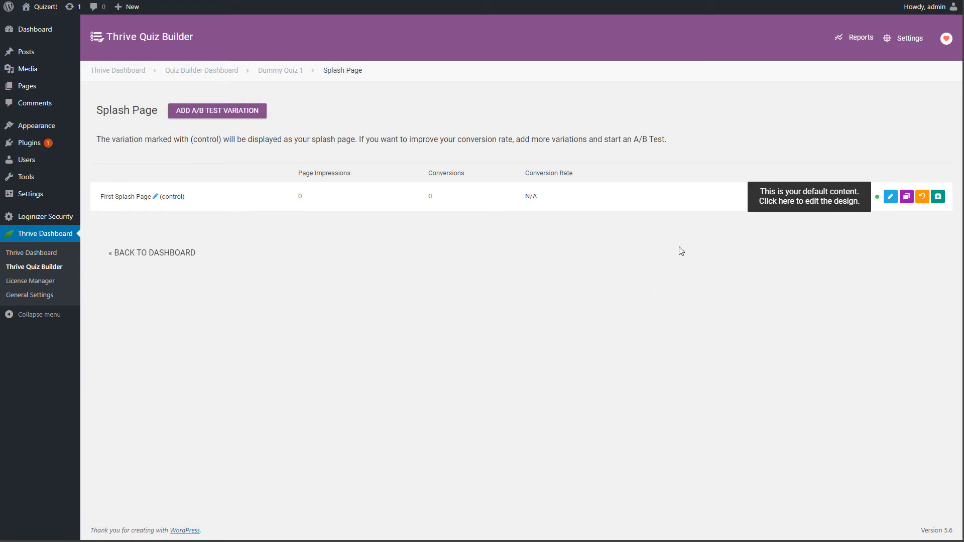
left_click(890, 197)
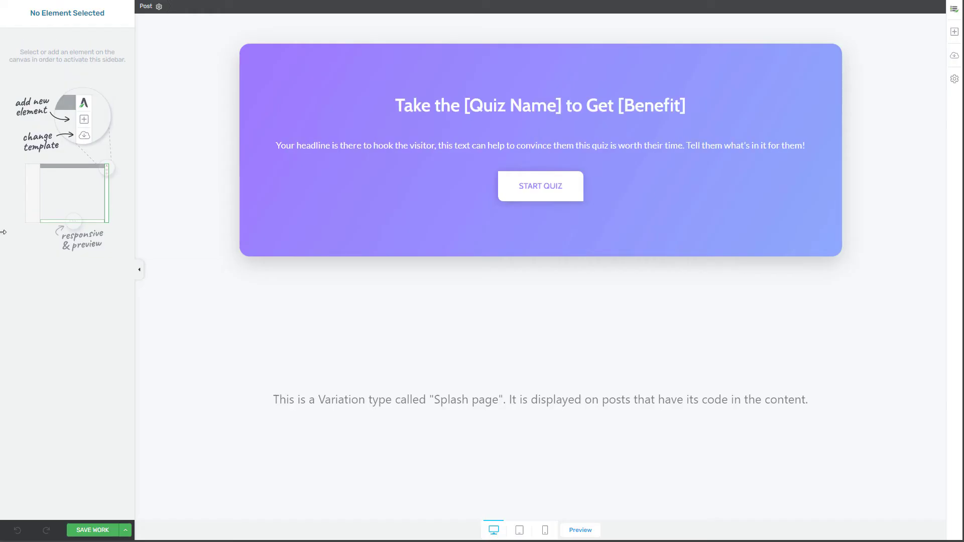
left_click(545, 108)
triple_click(546, 108)
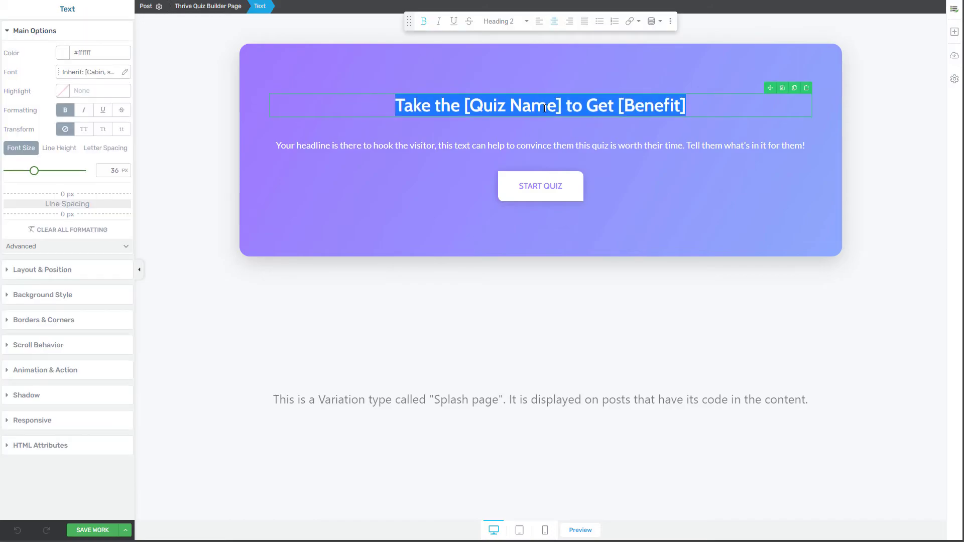
type("Whi")
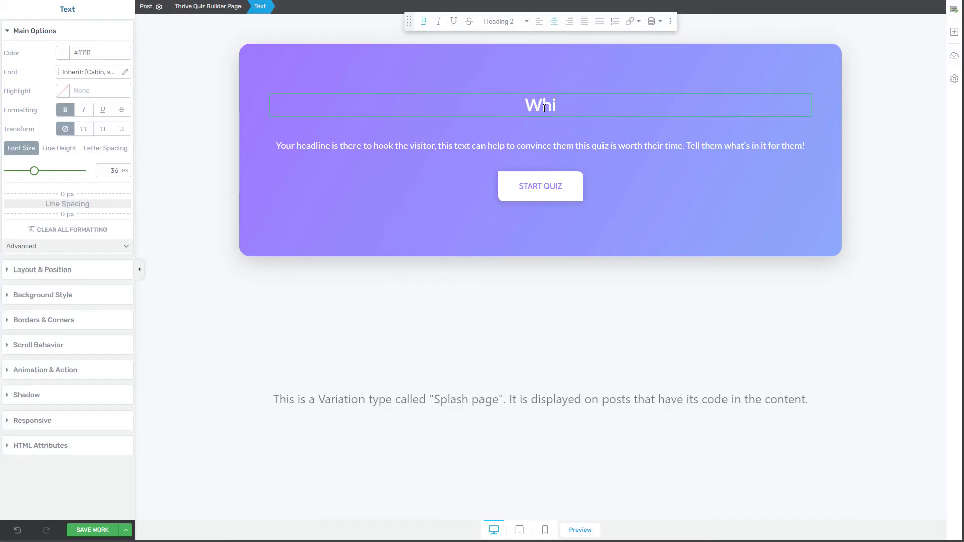
type("ch Dating Sitre")
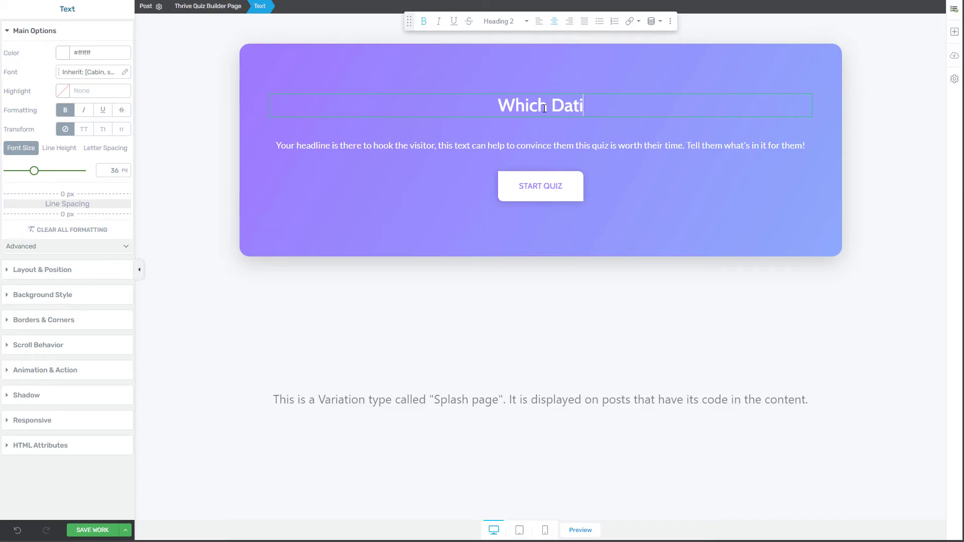
key("BackSpace")
key("BackSpace")
type("e ")
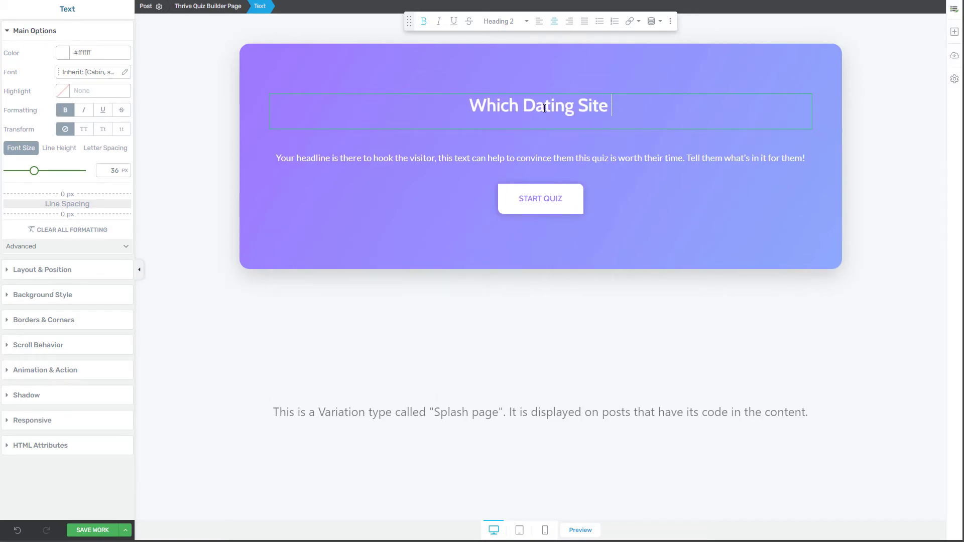
type("Is Best For You")
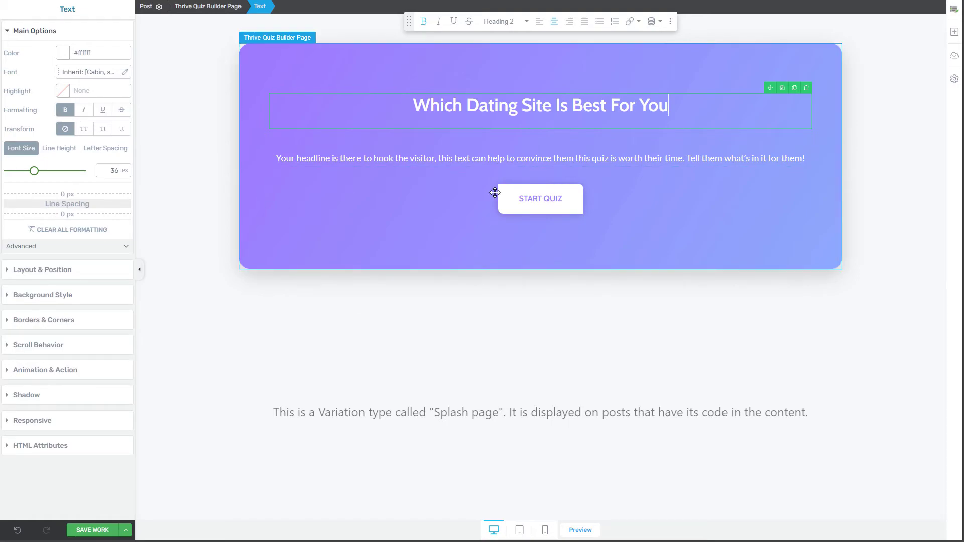
- Replace the text below the headline with "Find out where you are most likely to meet that special someone!"
triple_click(502, 159)
type("Fi")
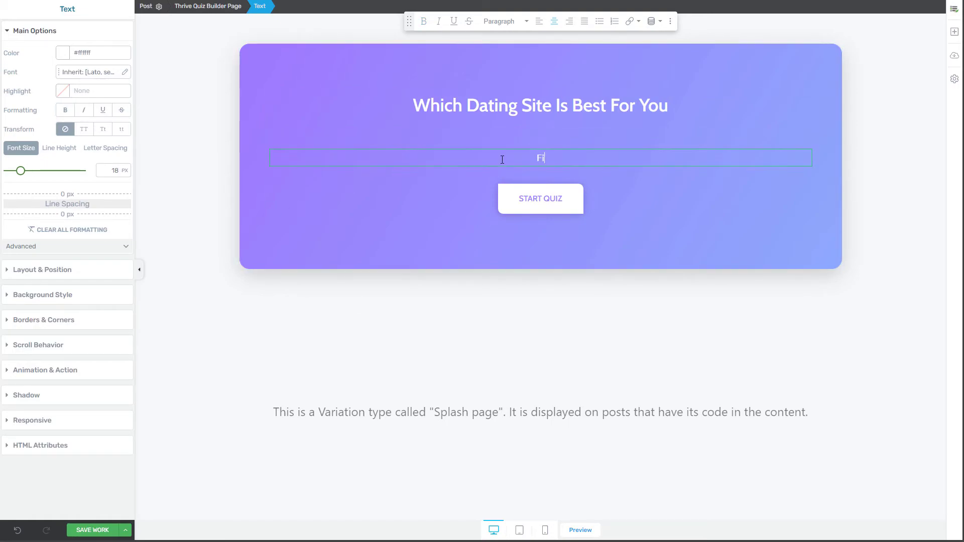
type("nd out where you are")
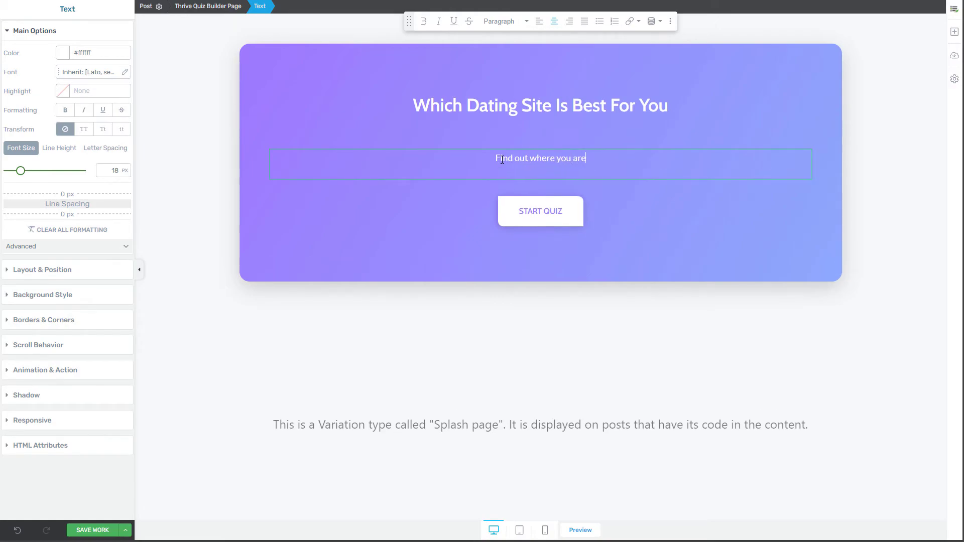
type(" most likely to meet that soe")
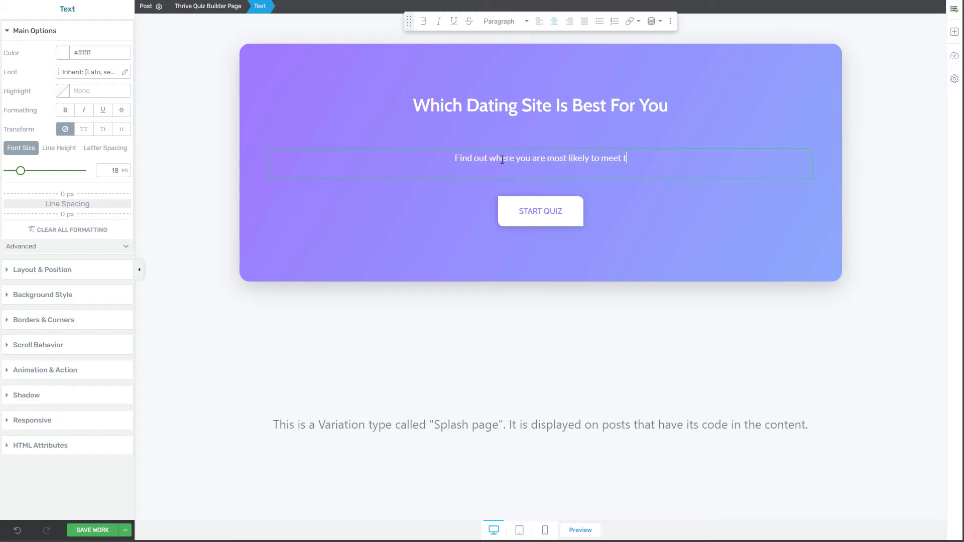
key("BackSpace")
key("BackSpace")
type("pe")
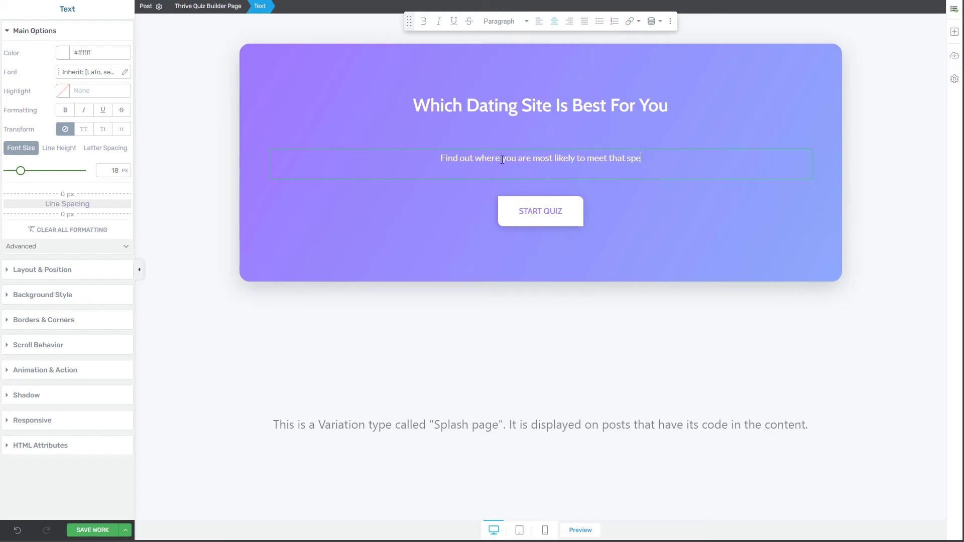
type("cial someone")
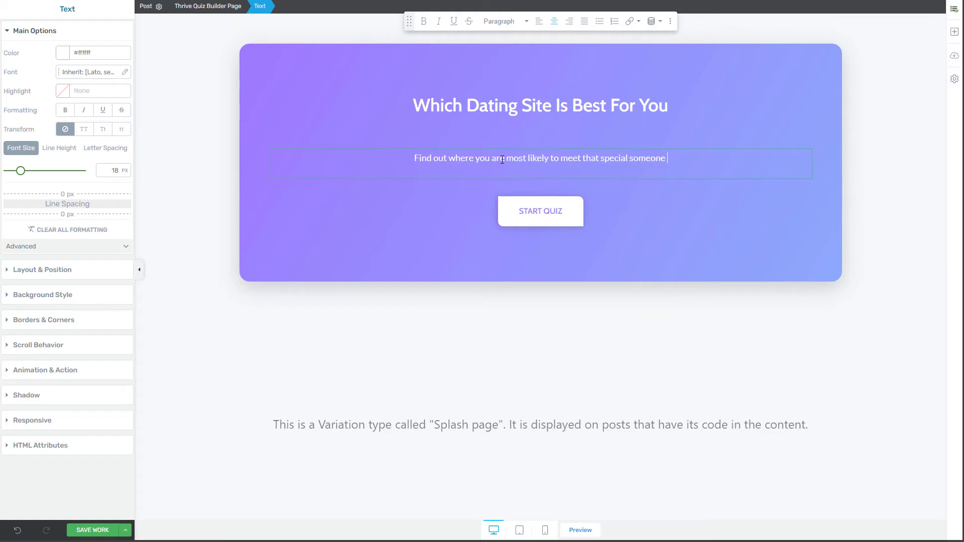
key("BackSpace")
type("!")
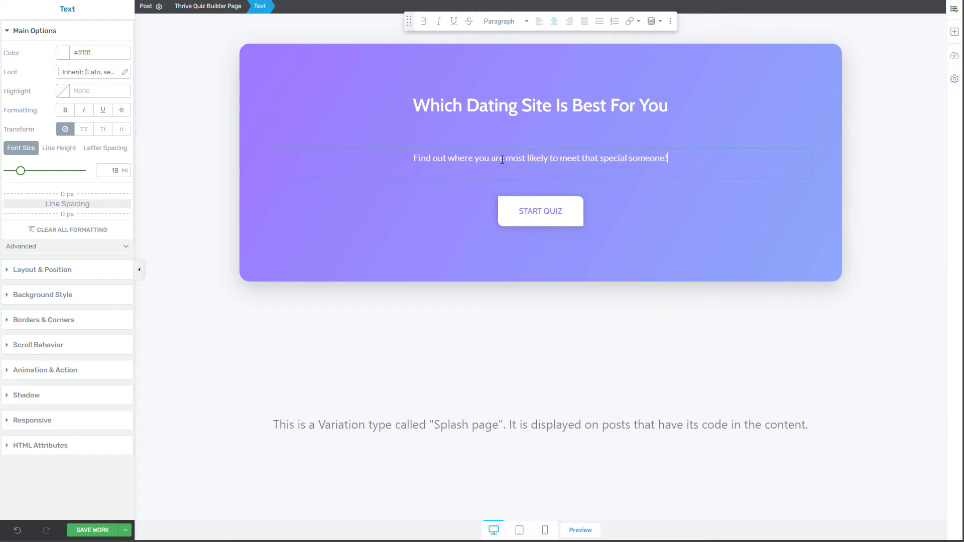
- Change the splash page button's label to "GET STARTED"
left_click(579, 204)
left_click(537, 213)
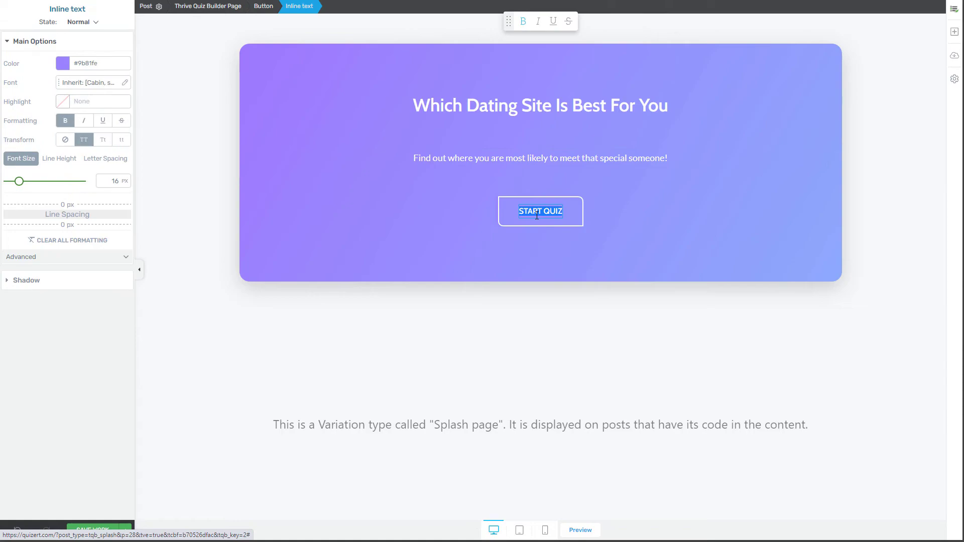
type("LET'S BEGIN")
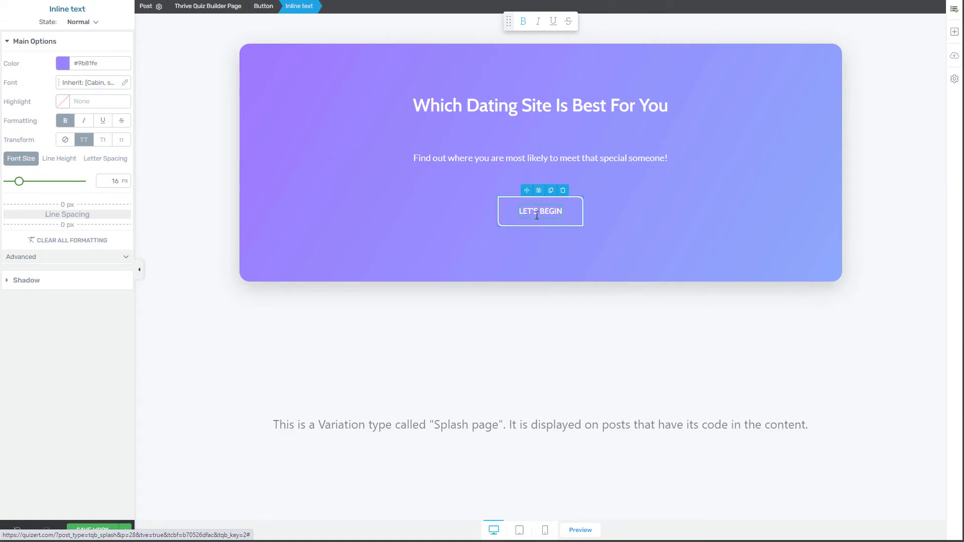
key("BackSpace")
key("BackSpace")
key("BackSpace")
key("BackSpace")
key("BackSpace")
key("BackSpace")
key("BackSpace")
key("BackSpace")
key("BackSpace")
key("BackSpace")
key("BackSpace")
type("GET S")
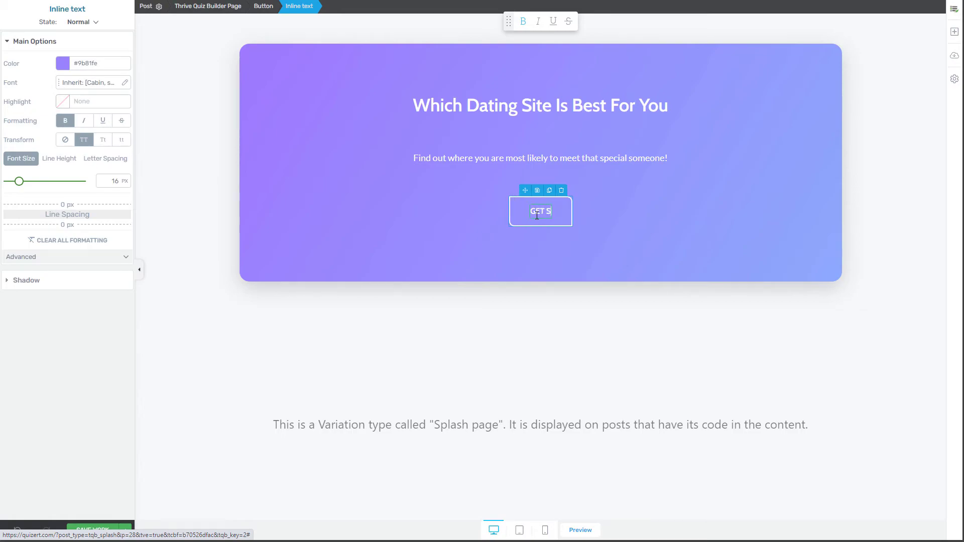
type("TARTED")
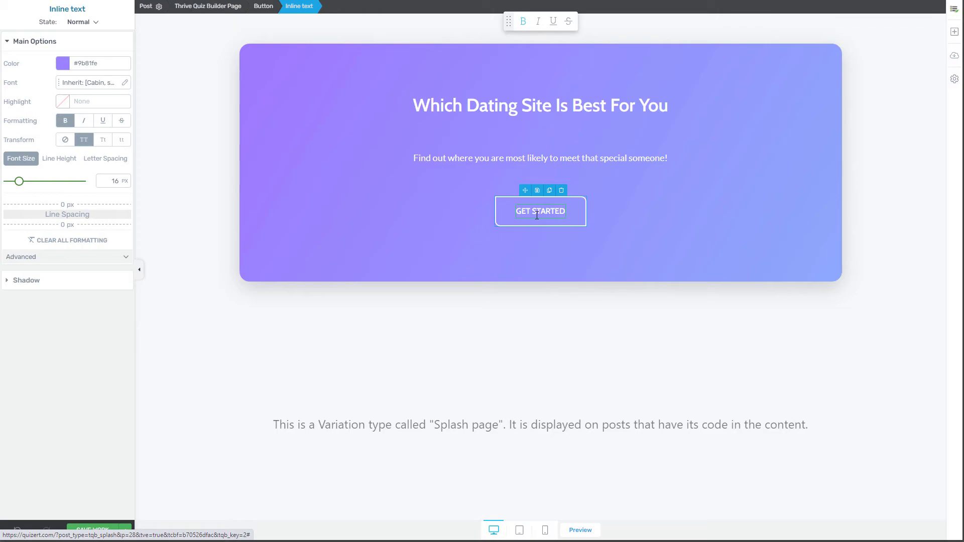
left_click(294, 328)
- Examine the layout, background and border options of the splash page's headline and the background options of the text below it
left_click(305, 146)
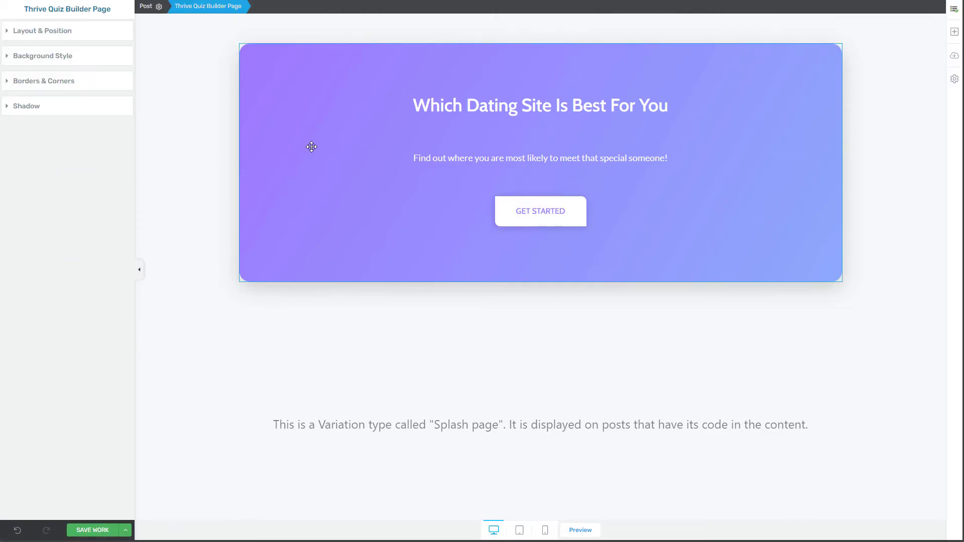
left_click(492, 123)
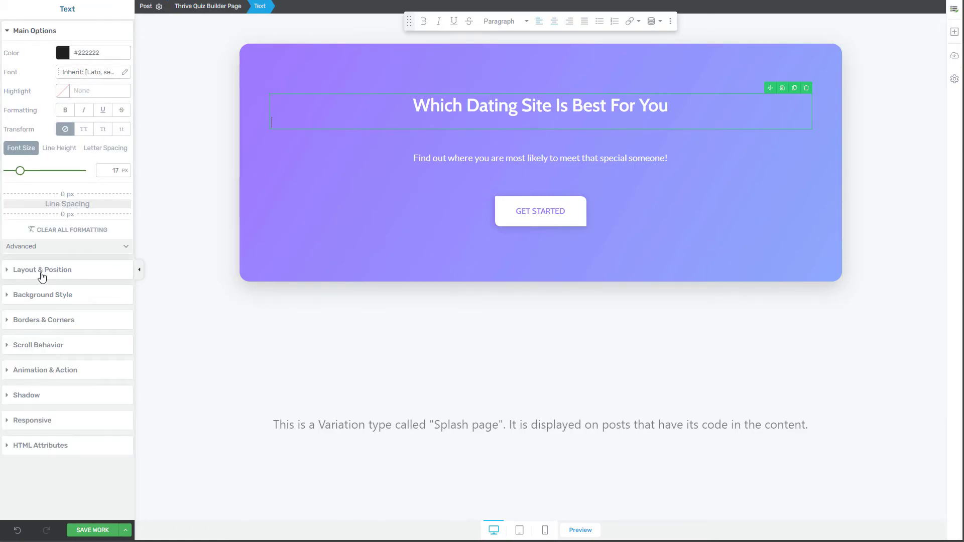
left_click(9, 271)
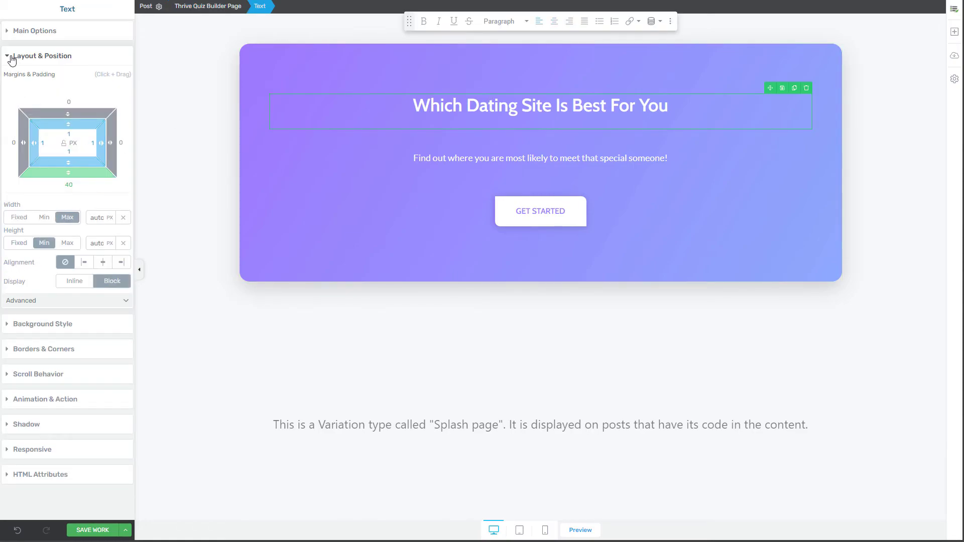
left_click(11, 60)
left_click(10, 83)
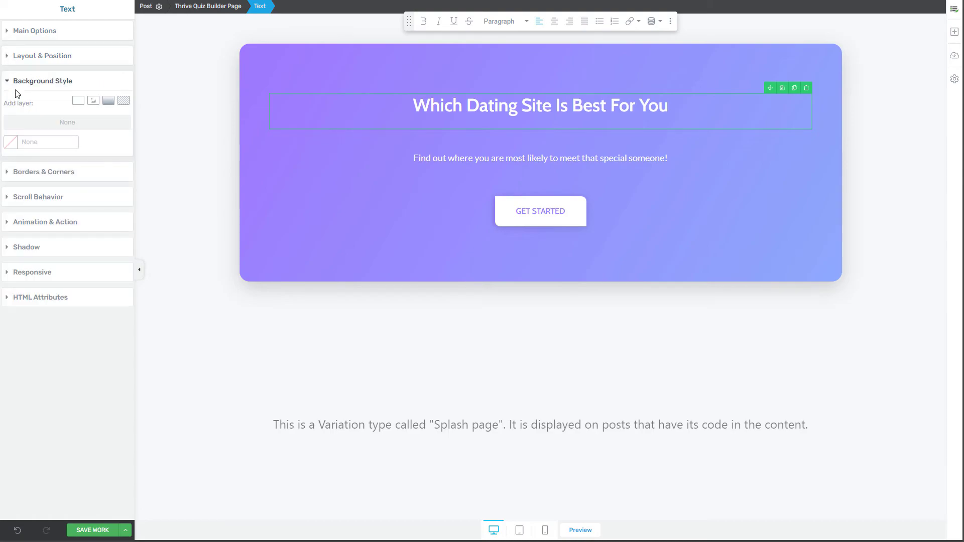
left_click(10, 82)
left_click(5, 107)
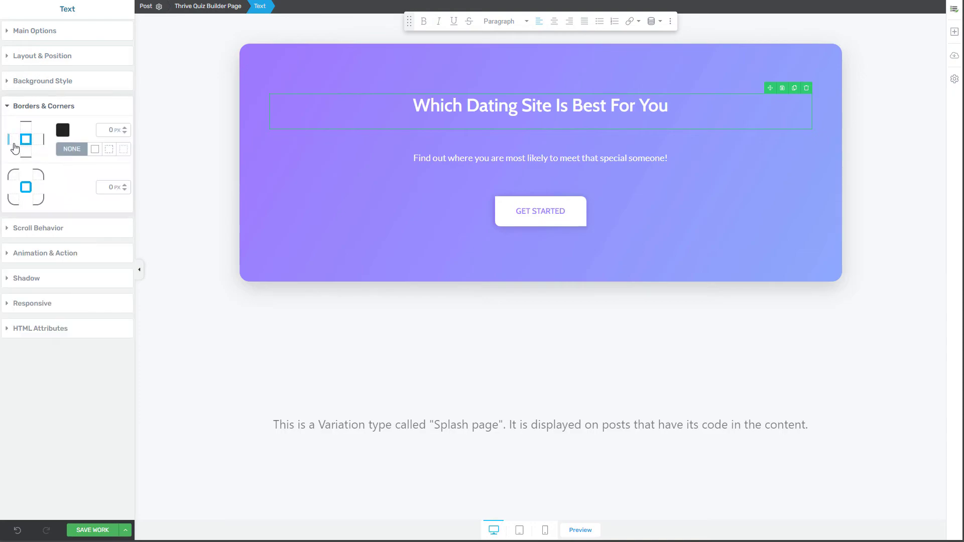
left_click(10, 108)
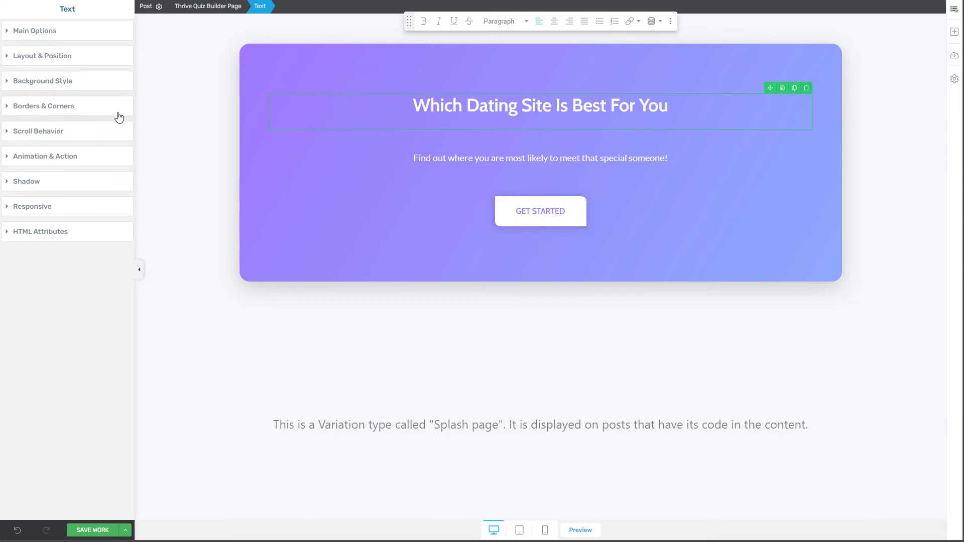
left_click(529, 160)
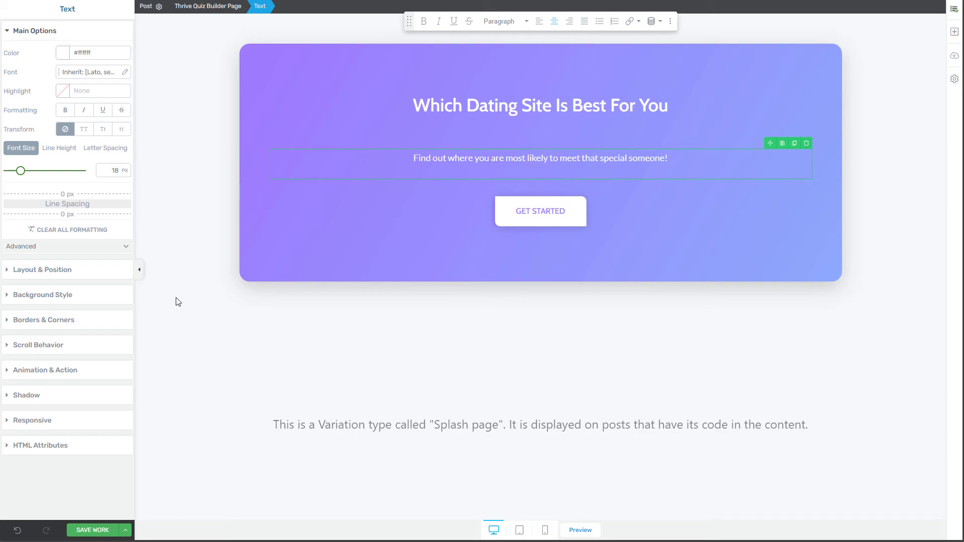
left_click(8, 277)
left_click(13, 326)
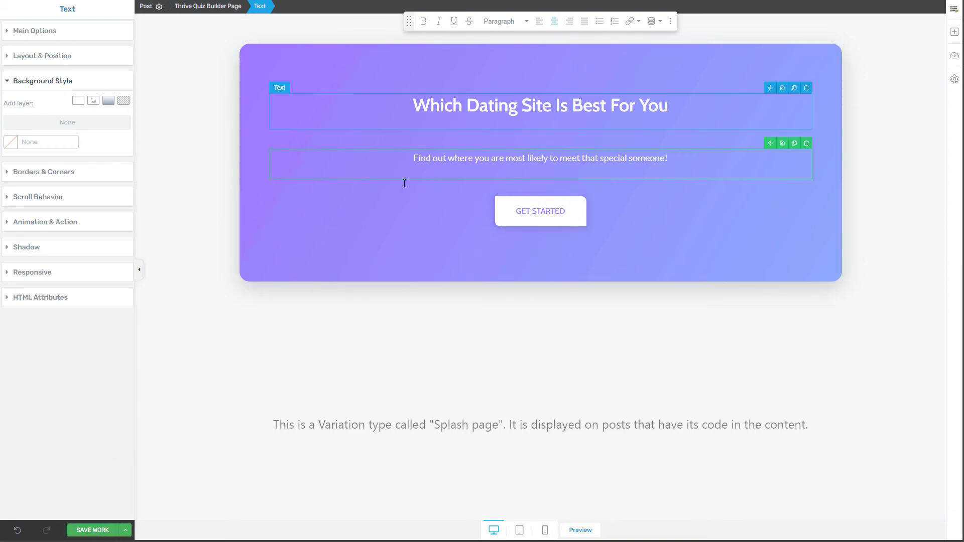
- Save the splash page design
left_click(82, 530)
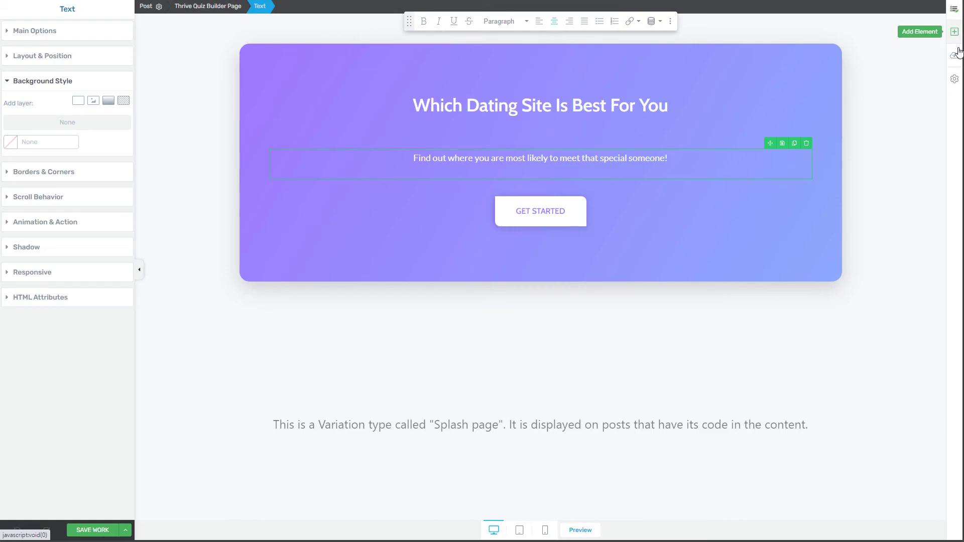
- Look through the elements that can be added to the splash page, from Foundation through Building Blocks to Thrive Integrations
left_click(954, 33)
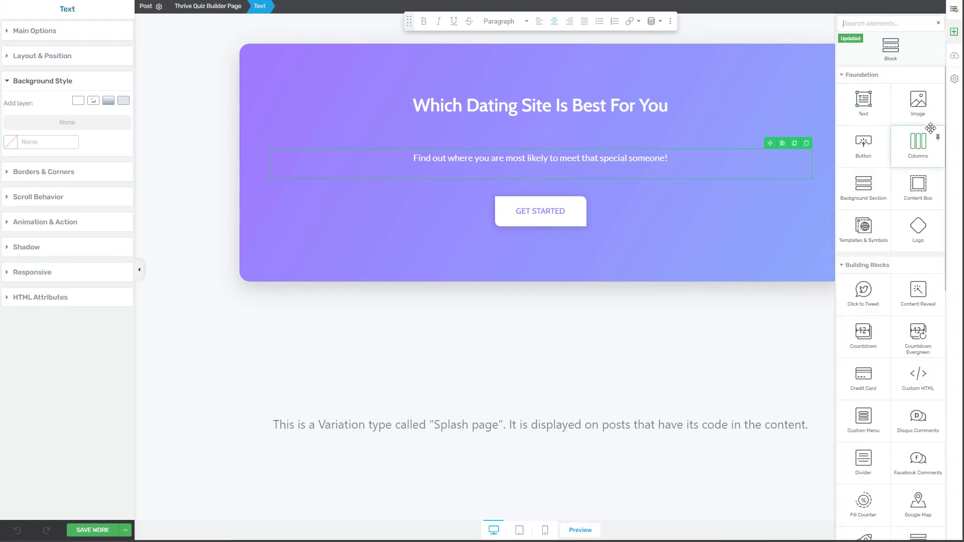
scroll(901, 346, "down", 1)
scroll(901, 346, "down", 10)
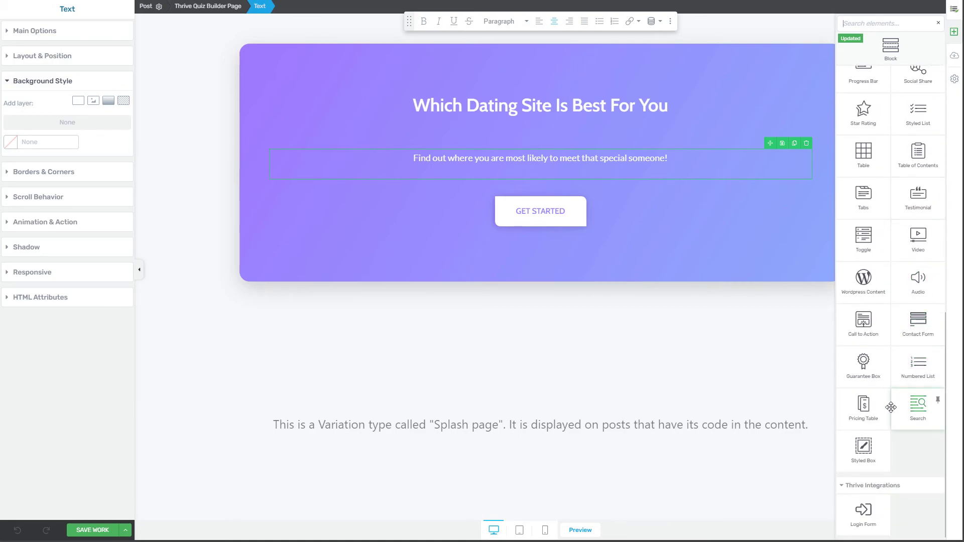
scroll(889, 407, "up", 10)
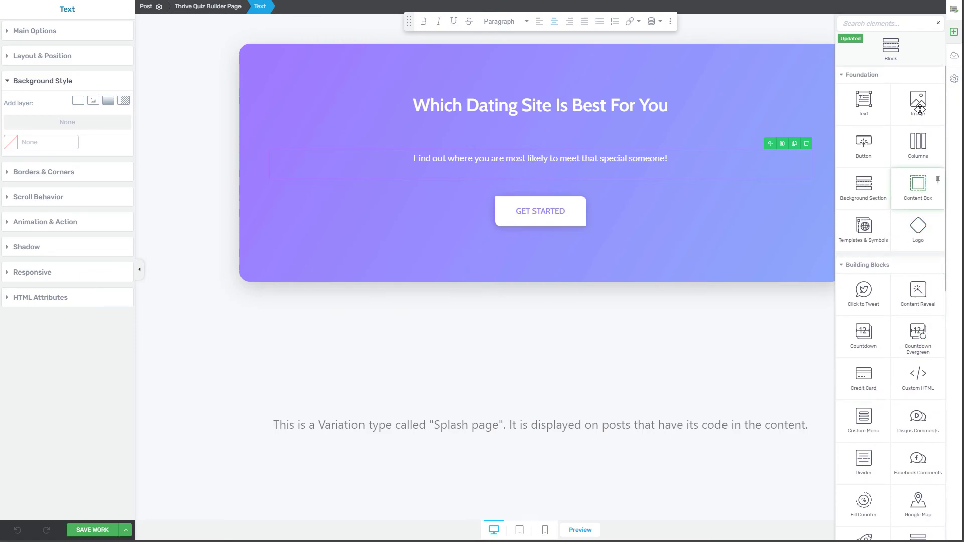
left_click(938, 23)
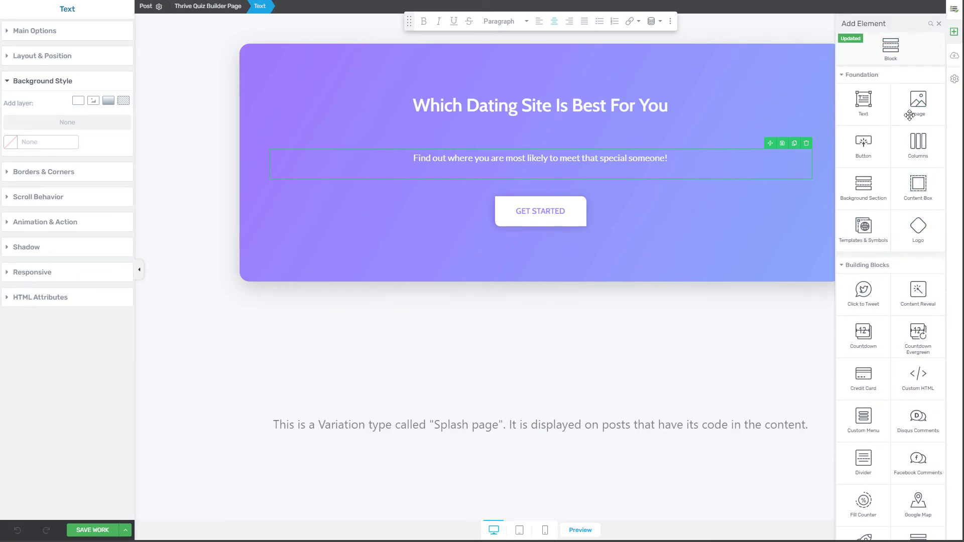
left_click(939, 23)
left_click(353, 341)
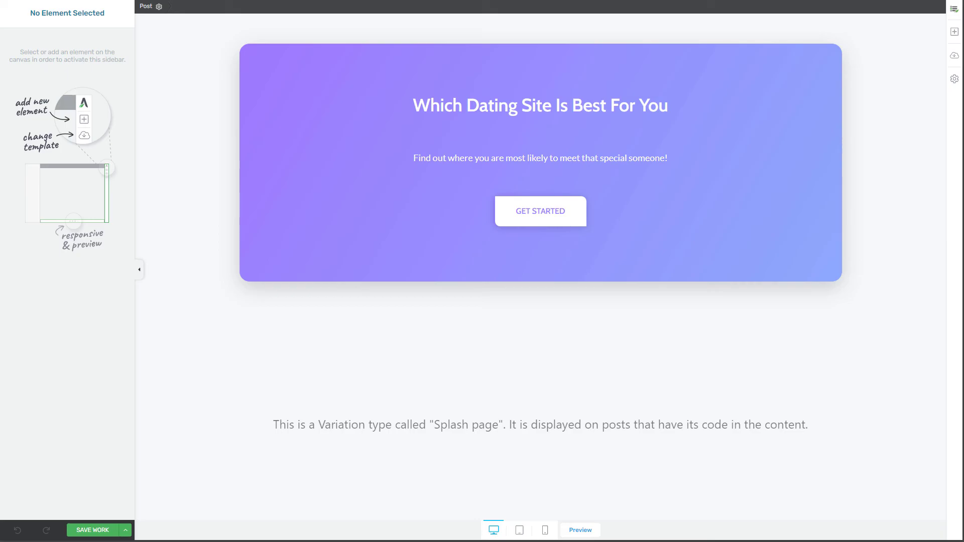
- Return to the quiz builder dashboard, open Dummy Quiz 1 for editing and copy its quiz shortcode
key("ctrl+shift+Tab")
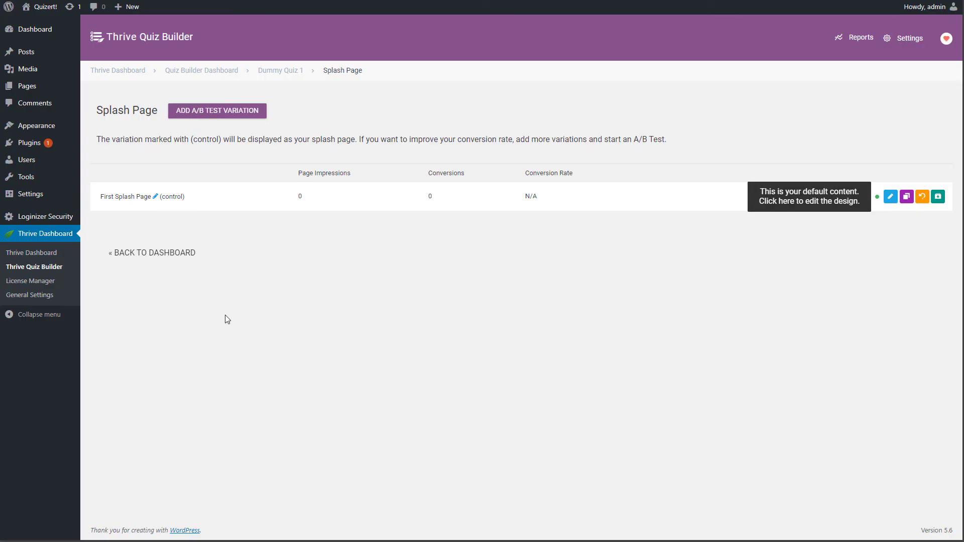
left_click(46, 271)
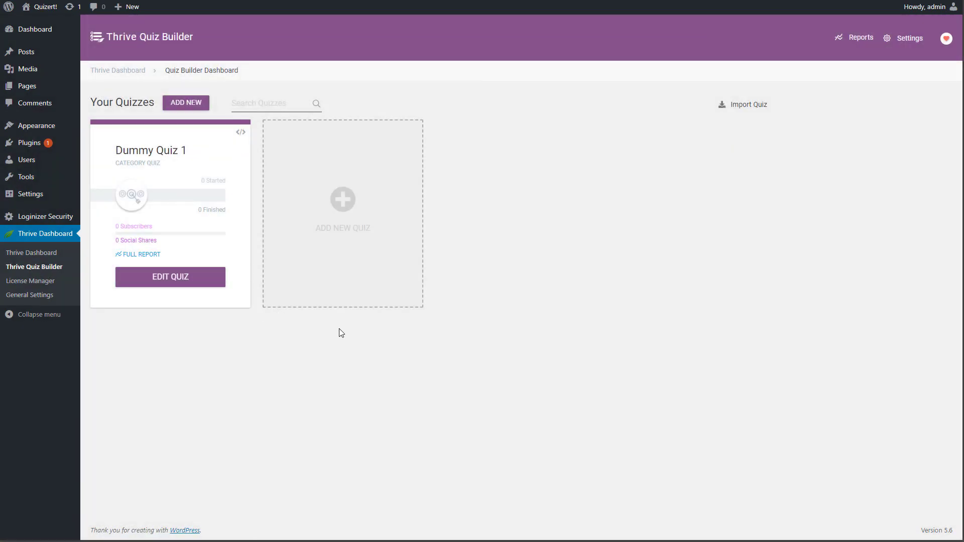
left_click(142, 280)
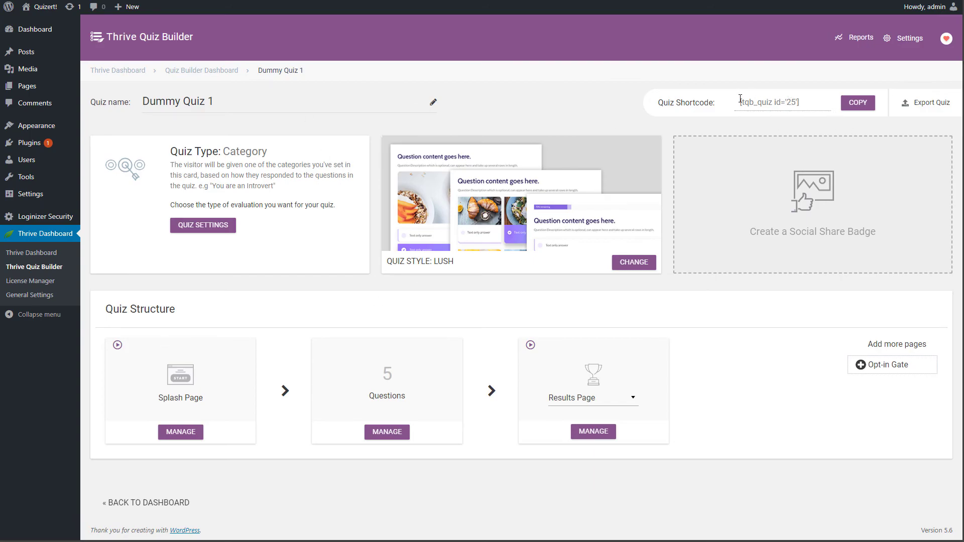
left_click(854, 103)
key("ctrl+c")
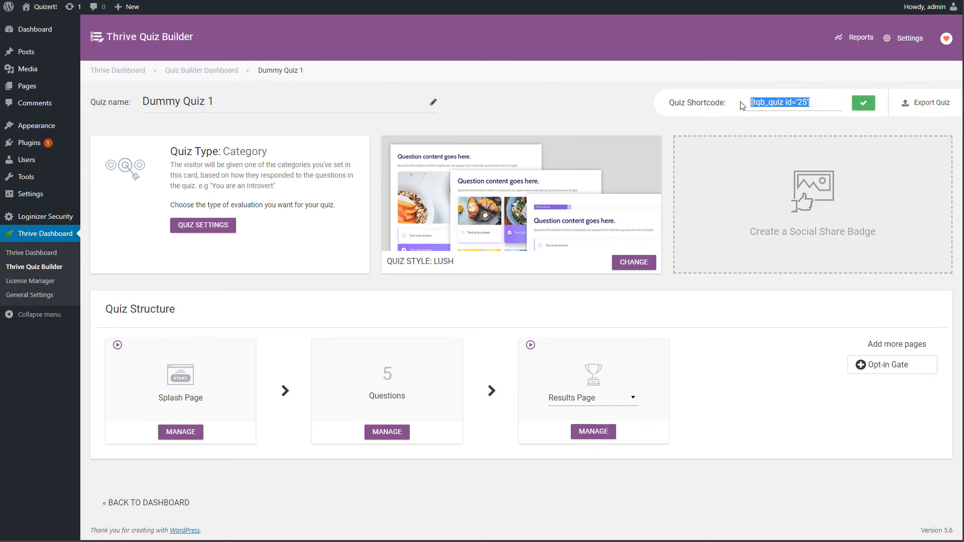
- Move the default "Hello world!" post to the trash
left_click(25, 60)
mouse_move(123, 107)
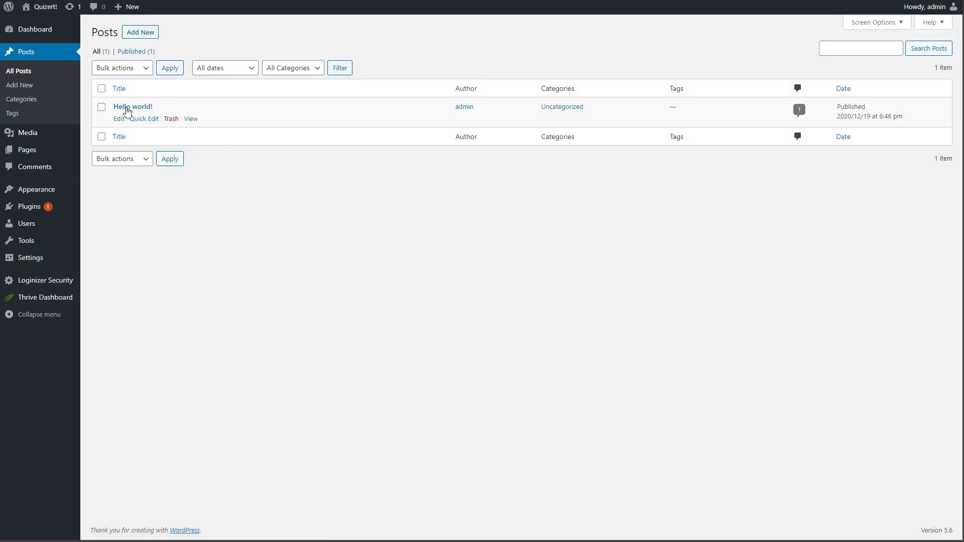
left_click(170, 119)
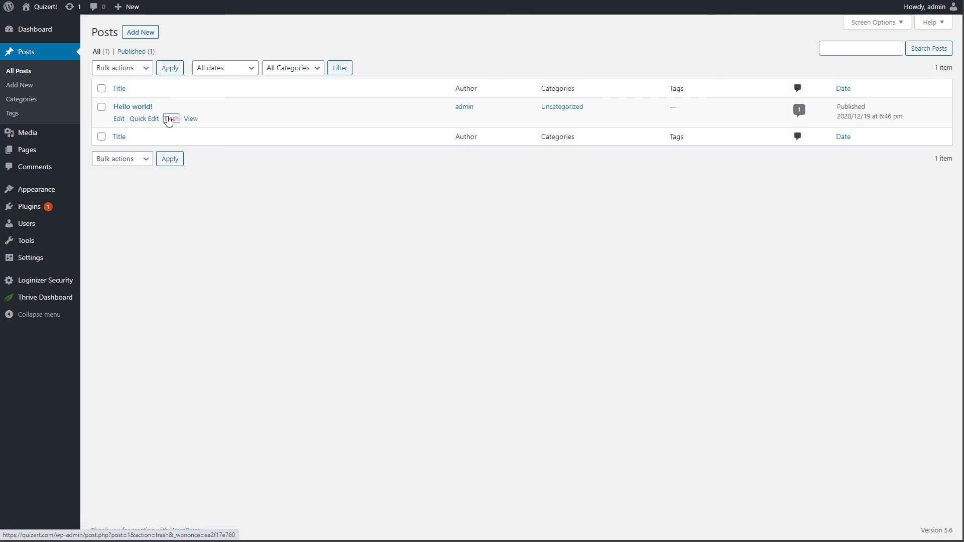
- Create a new post titled "dummy quiz" and publish it
left_click(131, 34)
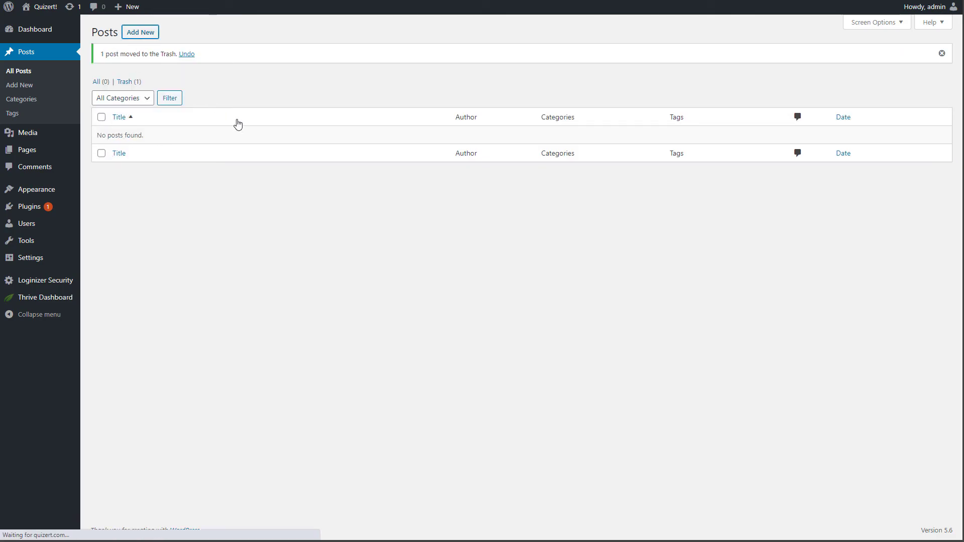
type("dummy-")
key("BackSpace")
type("q")
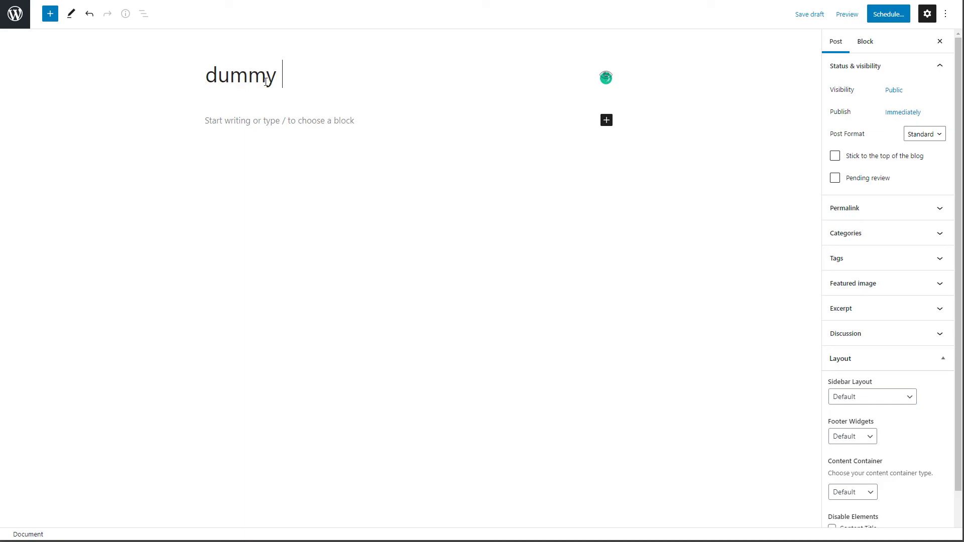
type("uiz")
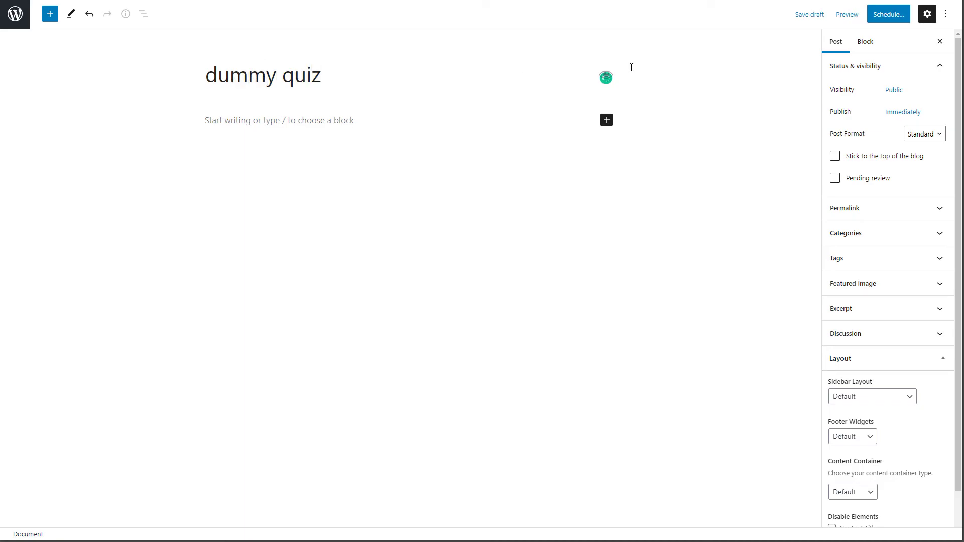
left_click(888, 14)
left_click(862, 14)
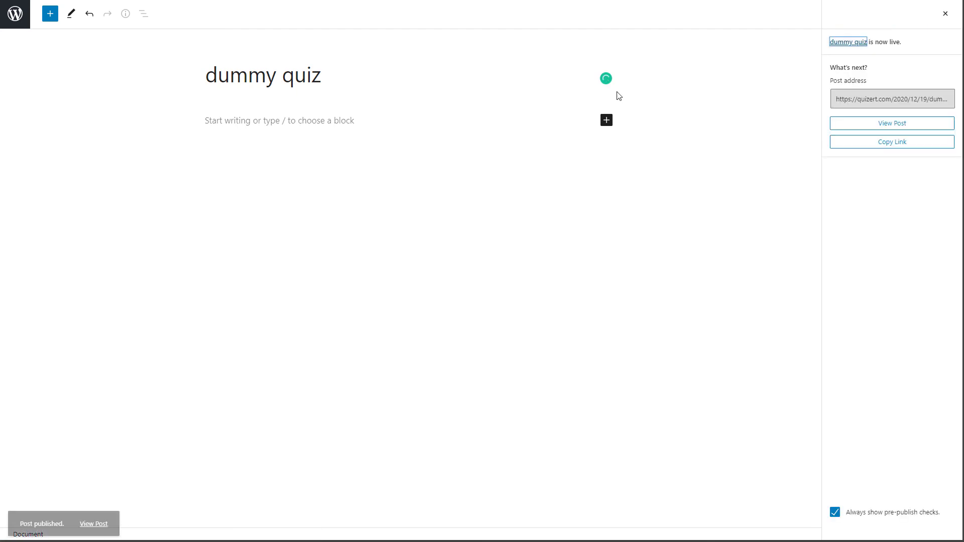
- Paste the shortcode [tqb_quiz id='25'] into the post body and update the post
left_click(241, 121)
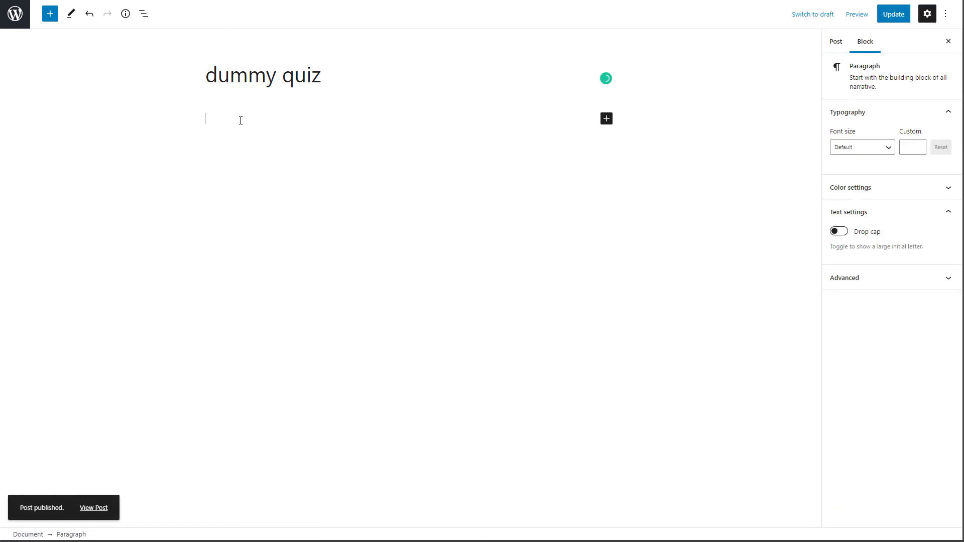
key("ctrl+v")
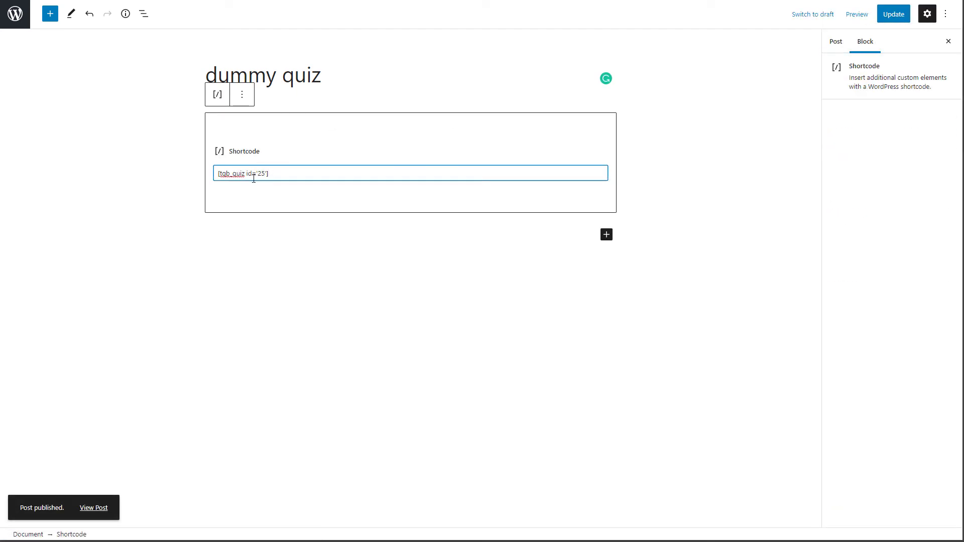
left_click(885, 20)
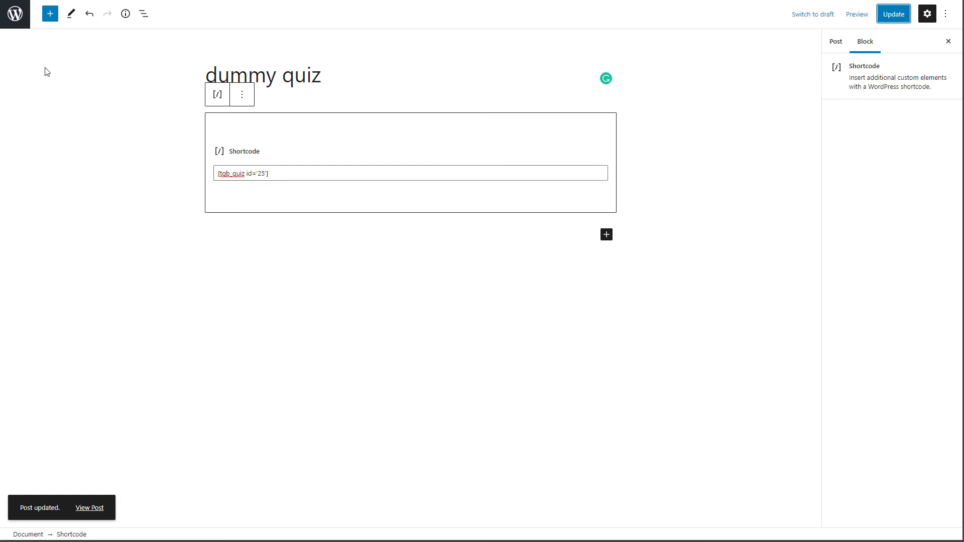
- Return to the list of posts and view the "dummy quiz" post on the live site
left_click(23, 20)
mouse_move(130, 123)
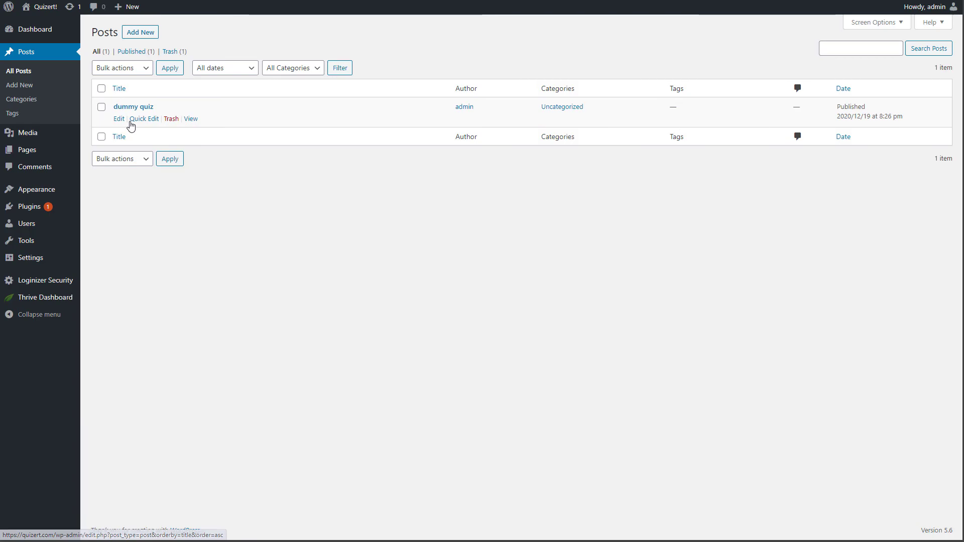
left_click(190, 120)
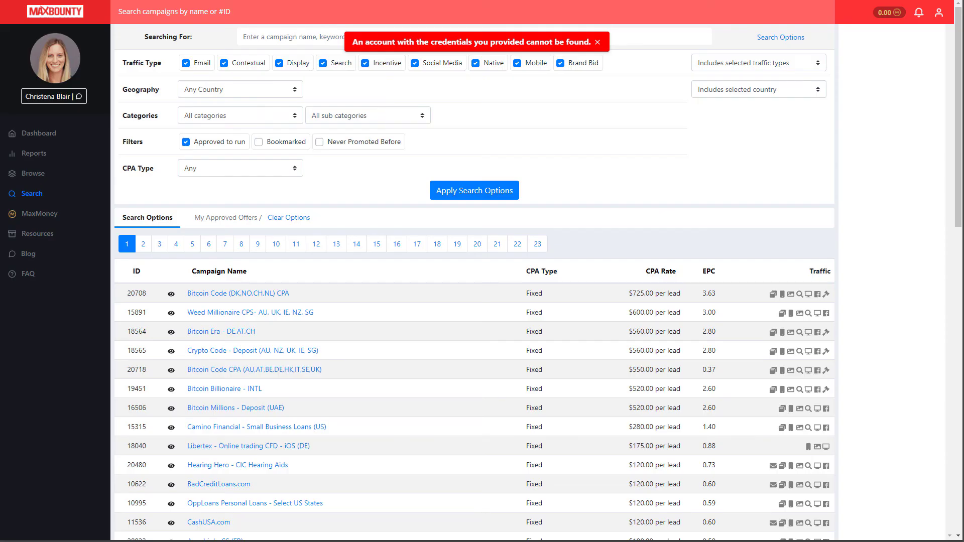
- Browse the approved campaigns on MaxBounty, examining their CPA types, rates and EPC
scroll(335, 259, "down", 10)
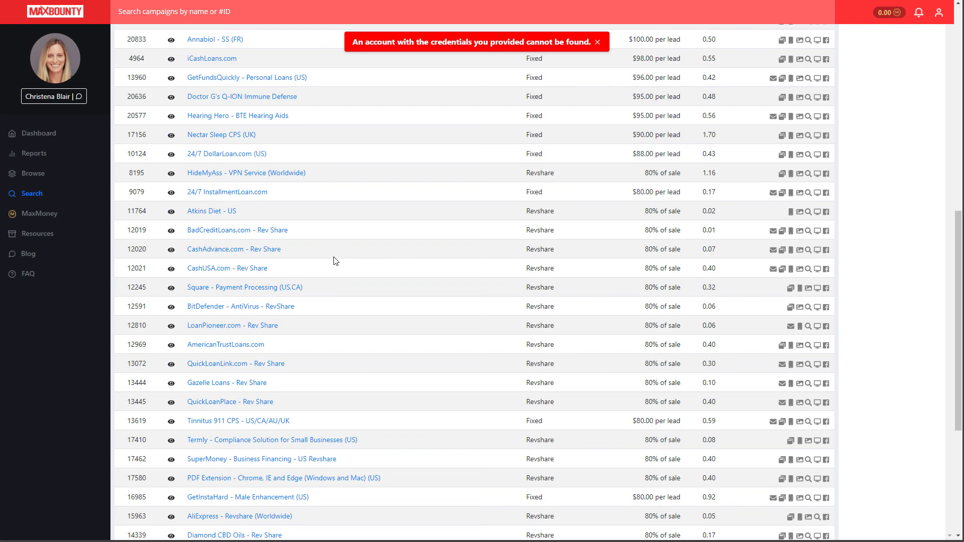
scroll(335, 260, "down", 5)
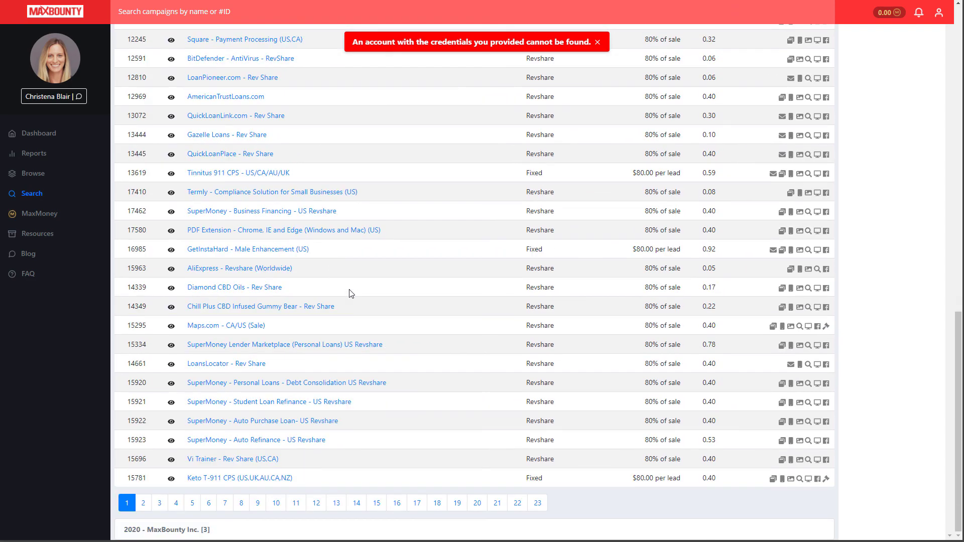
scroll(351, 293, "up", 7)
scroll(354, 294, "up", 3)
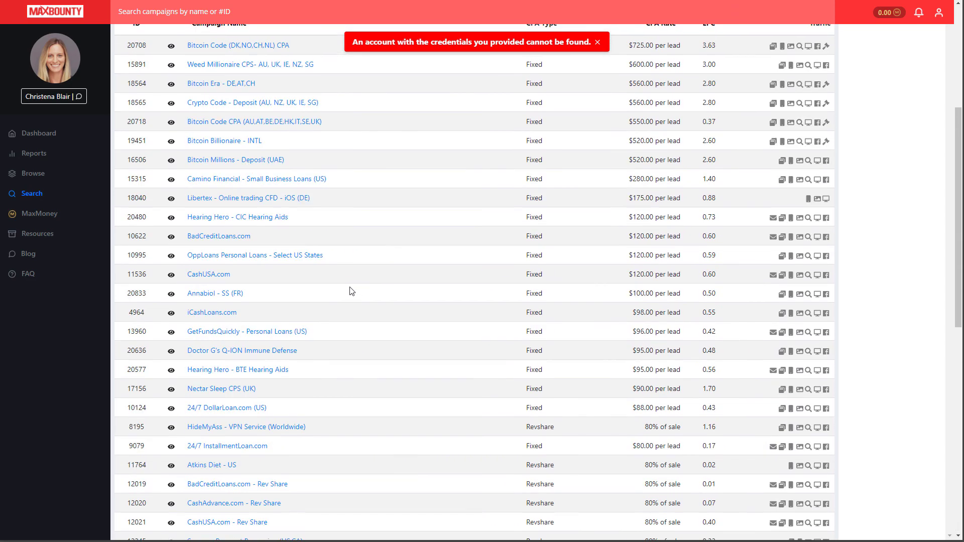
scroll(351, 294, "up", 4)
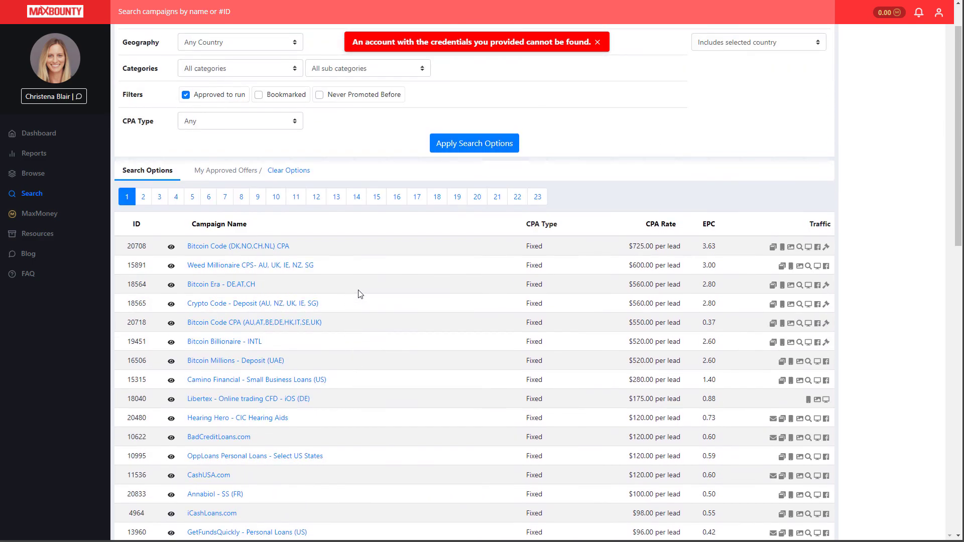
scroll(361, 291, "down", 4)
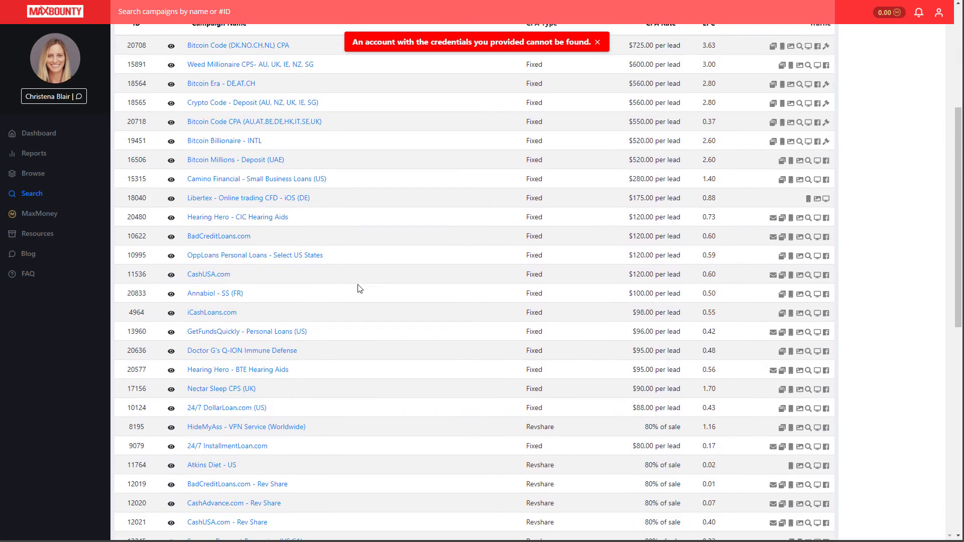
scroll(359, 290, "down", 7)
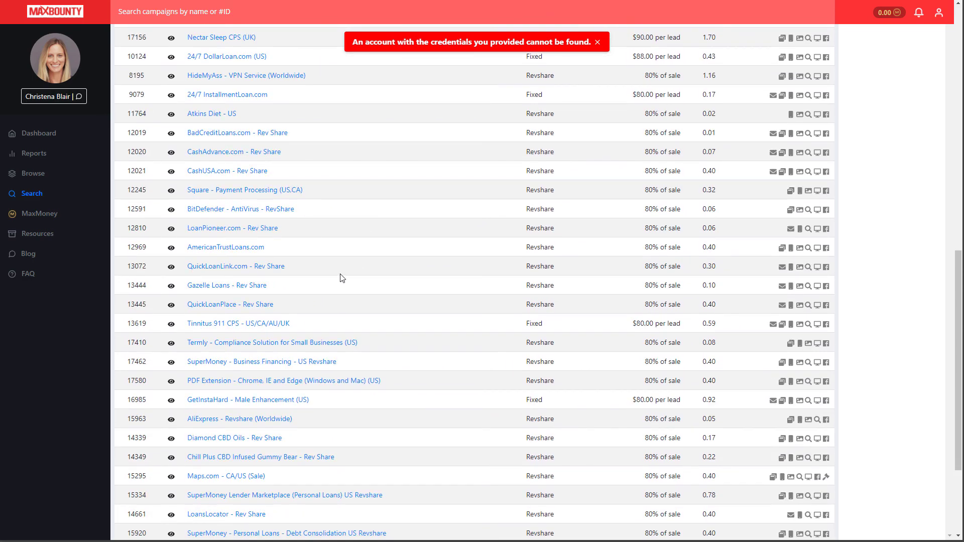
scroll(341, 272, "up", 11)
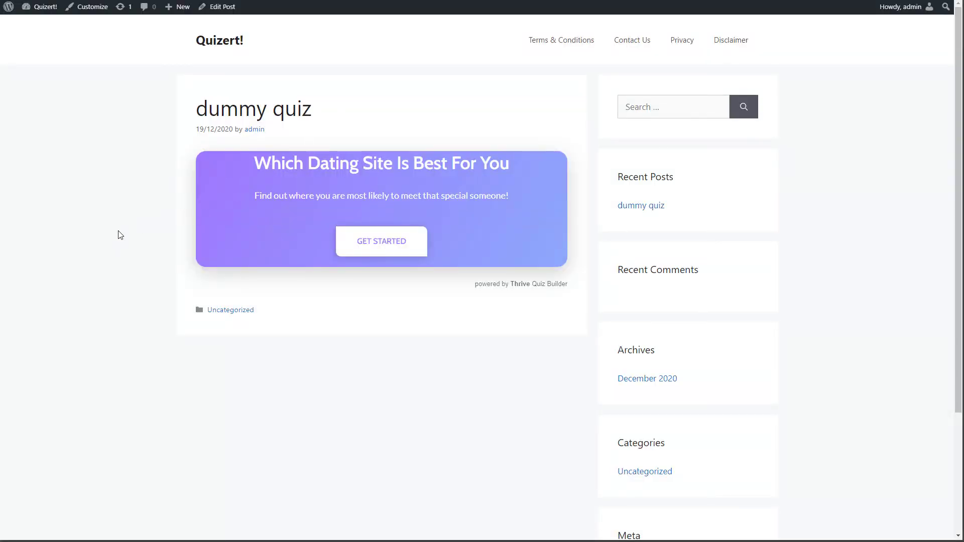
- Examine the published dummy quiz page, including the embedded splash page, sidebar widgets and footer
scroll(107, 238, "down", 3)
scroll(107, 238, "up", 3)
scroll(412, 344, "down", 3)
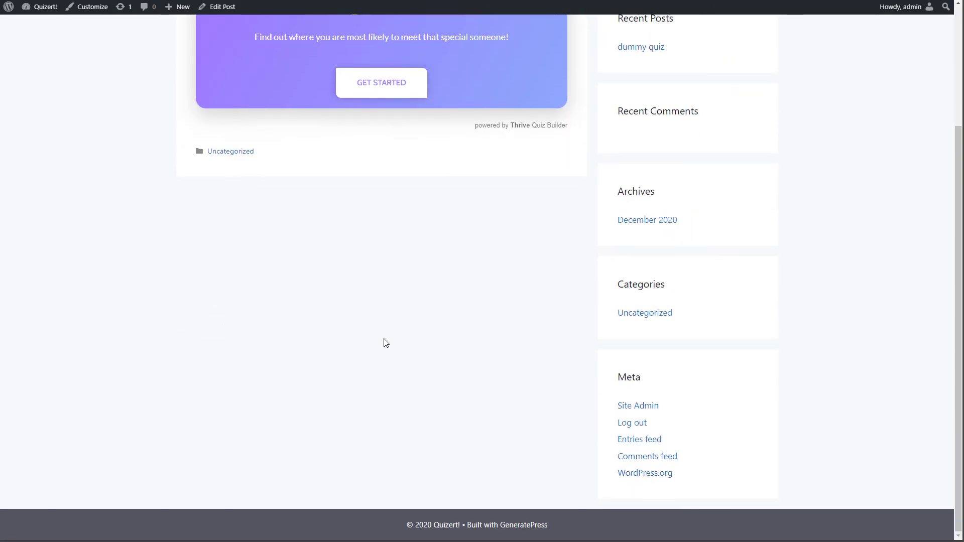
scroll(185, 318, "up", 3)
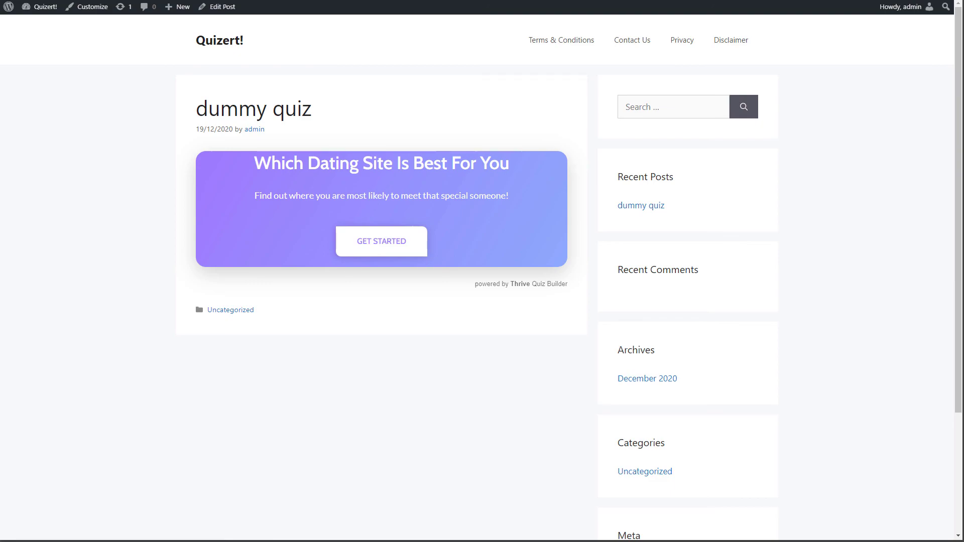